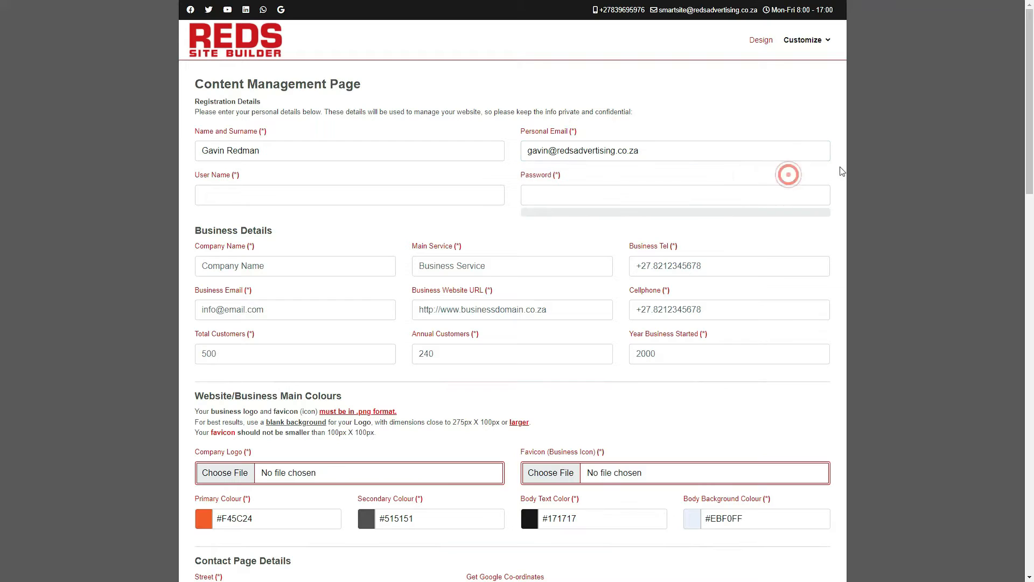
- Paste the chosen user name and the account password into their fields
mouse_move(562, 132)
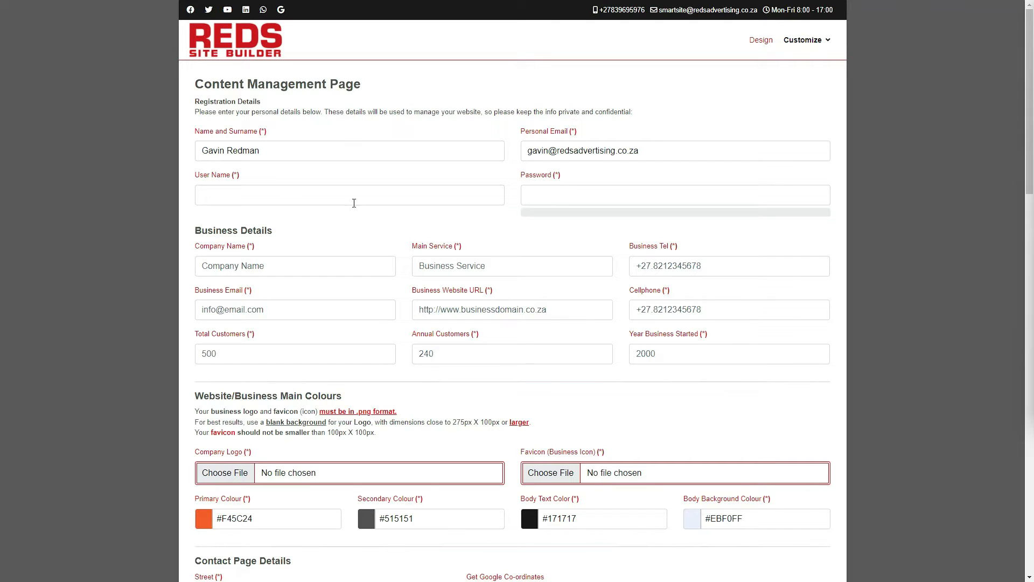
left_click(276, 192)
type("RedsSmartSite")
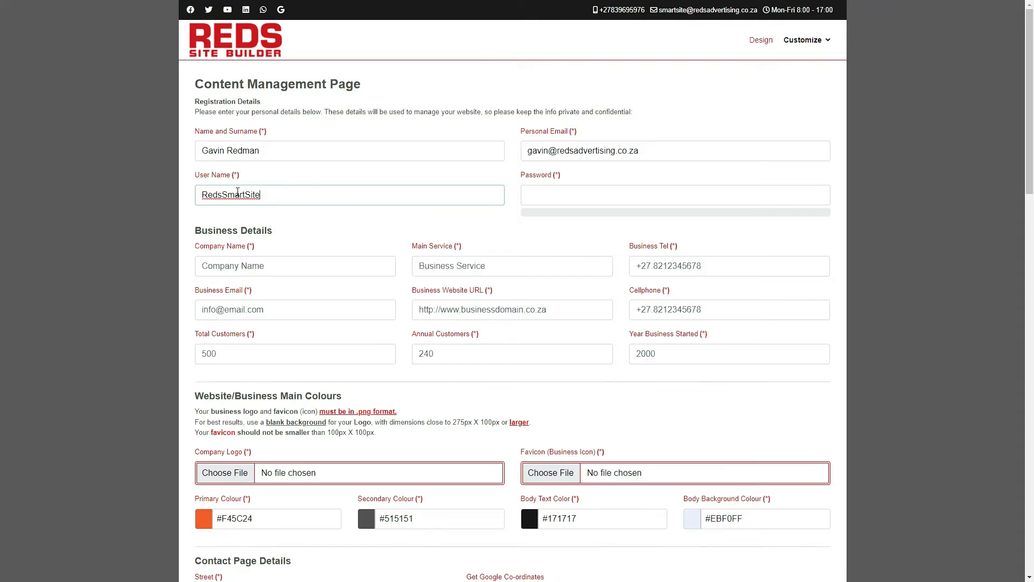
mouse_move(223, 182)
left_click(93, 96)
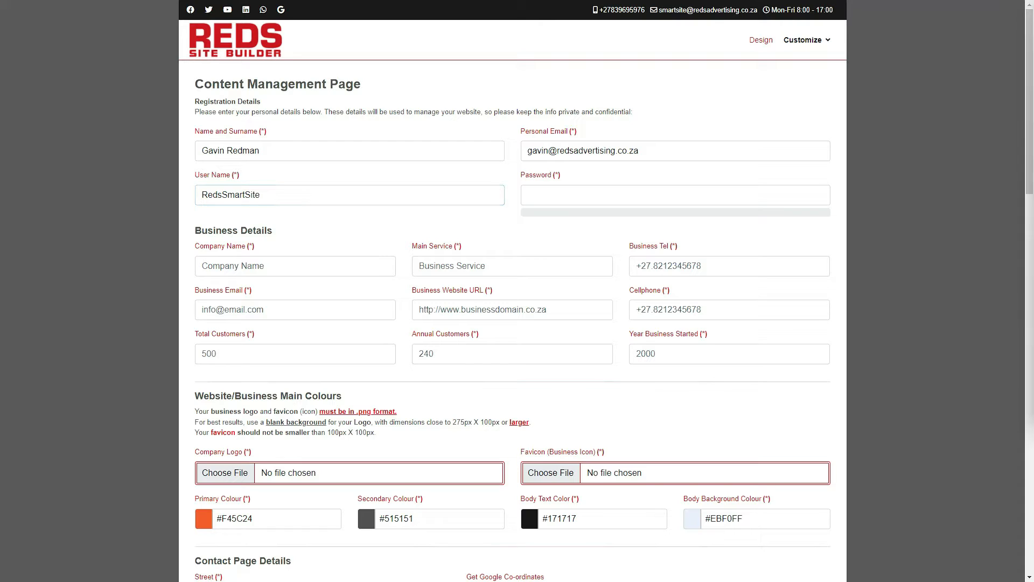
left_click(599, 192)
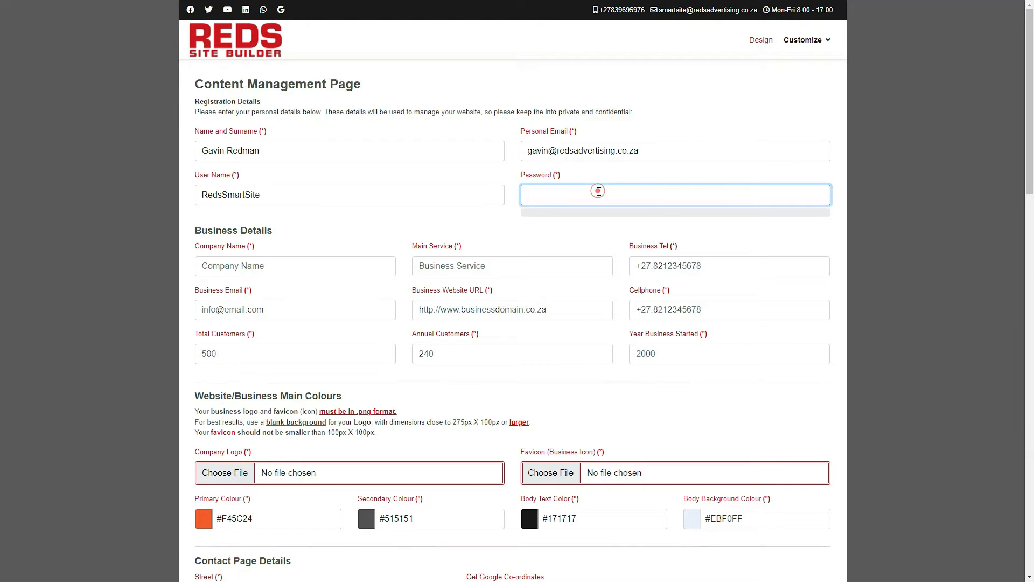
key("ctrl+v")
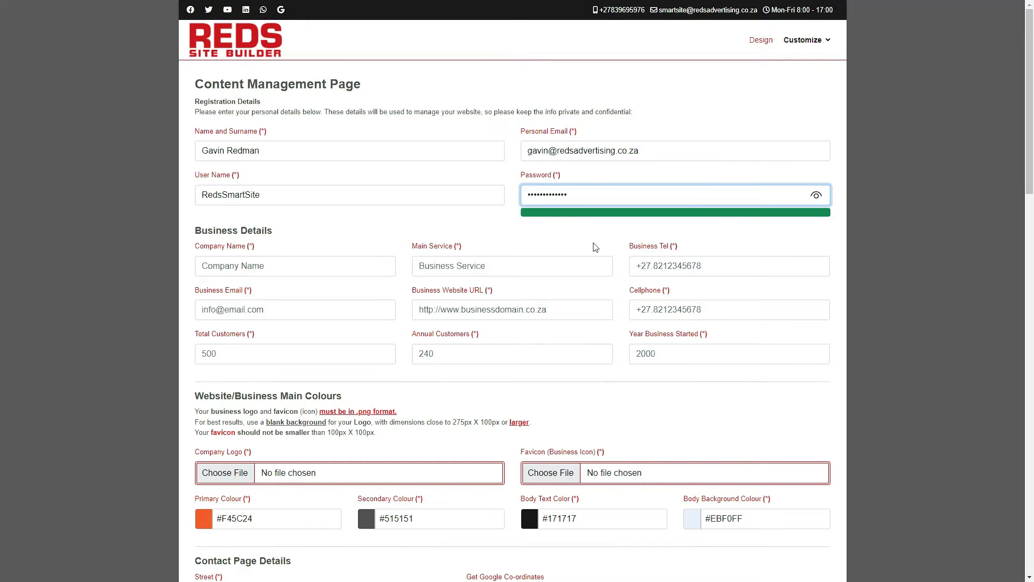
left_click(90, 106)
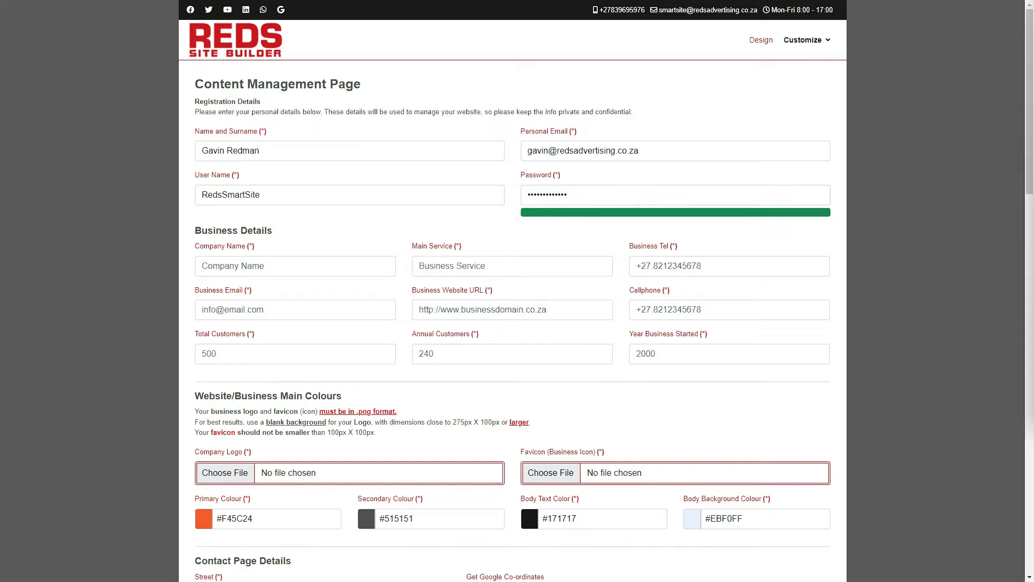
- Enter Photosauce as the company name and scroll through the business details fields
left_click(347, 263)
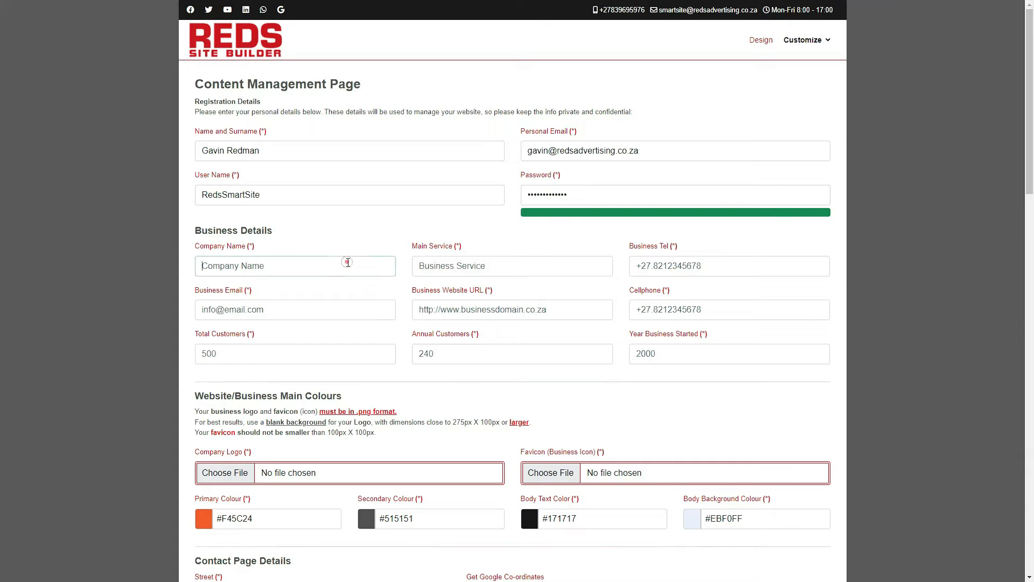
type("Photosauce")
left_click(476, 263)
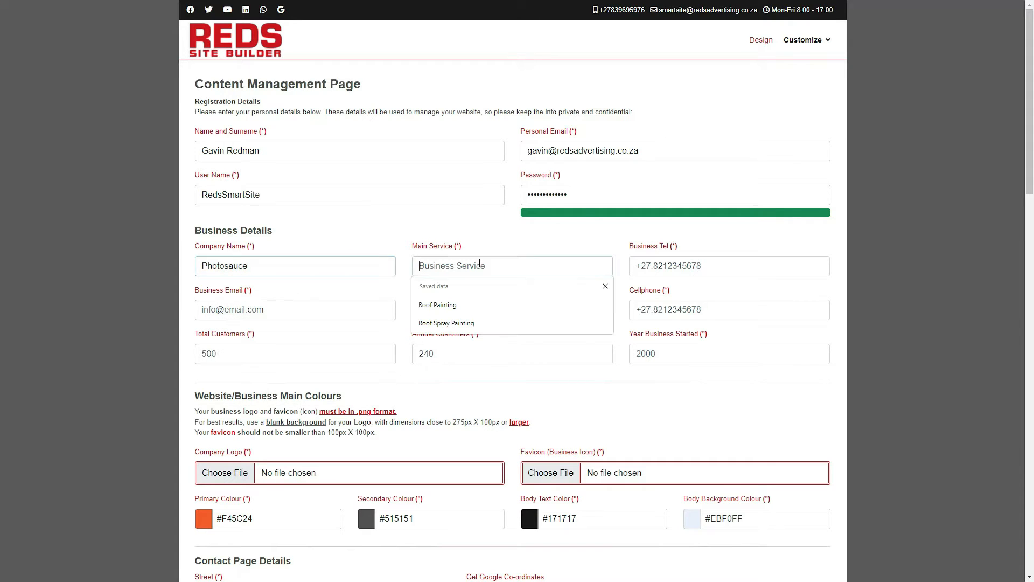
left_click(496, 239)
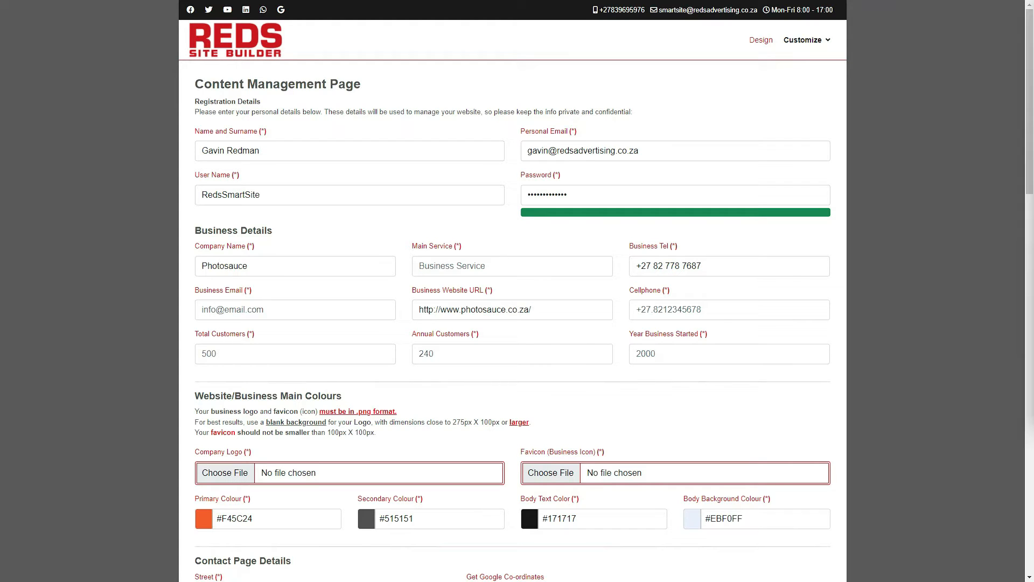
left_click(139, 115)
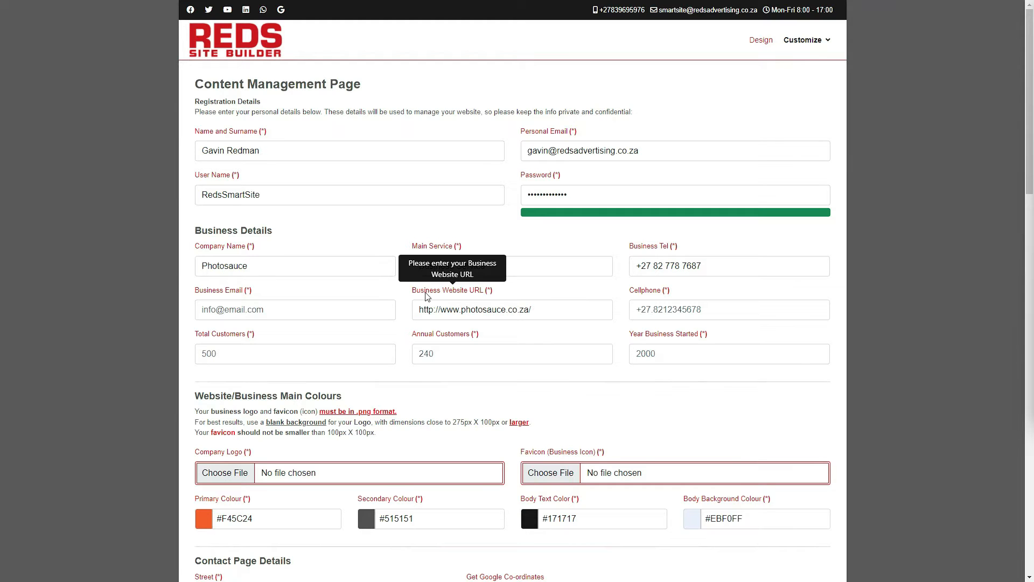
scroll(427, 297, "down", 6)
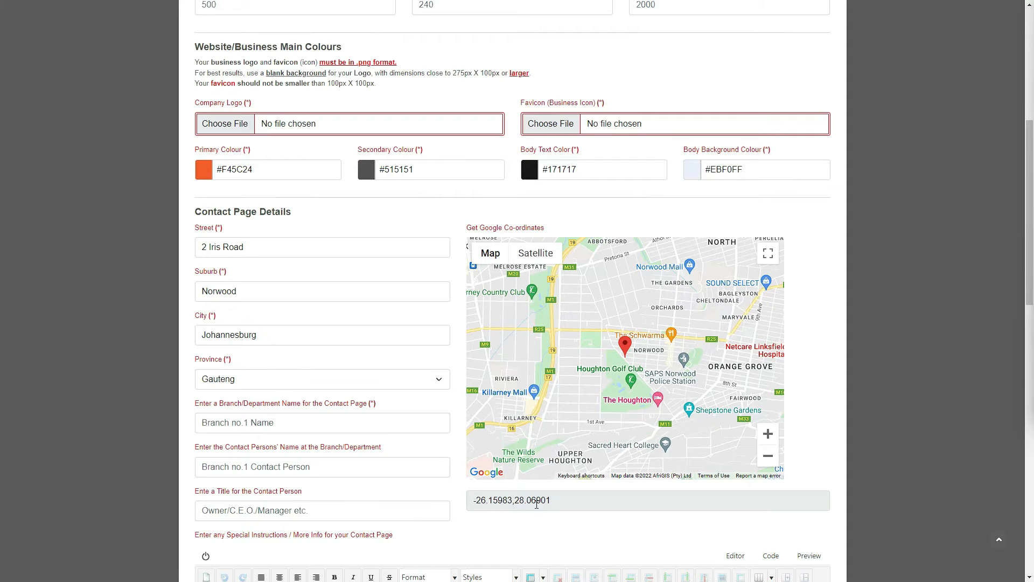
scroll(538, 502, "down", 5)
scroll(538, 502, "down", 10)
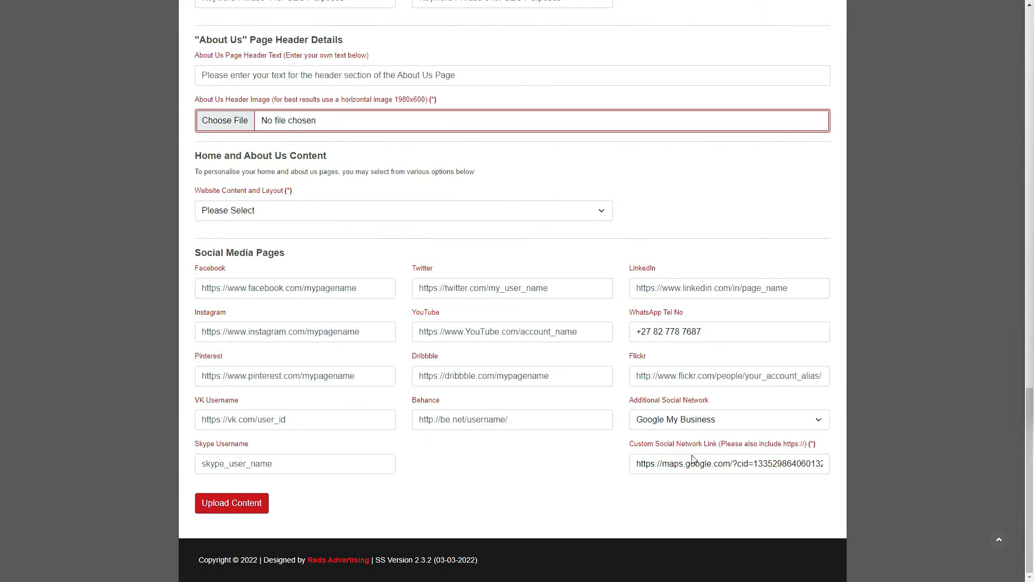
scroll(695, 465, "up", 20)
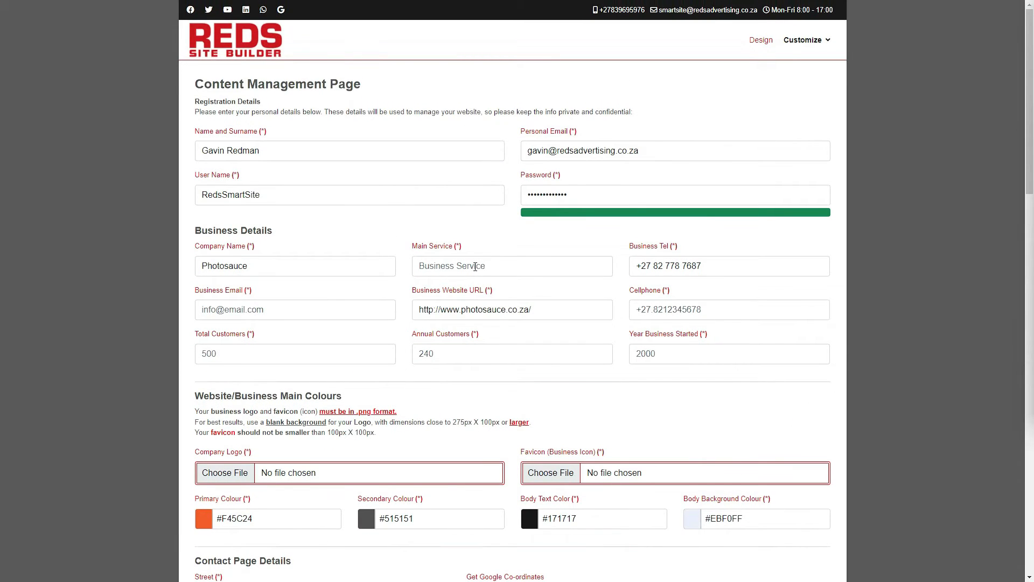
- Set main service to Professional Photography and copy the business phone into Cellphone
left_click(475, 267)
type("Professional Photography")
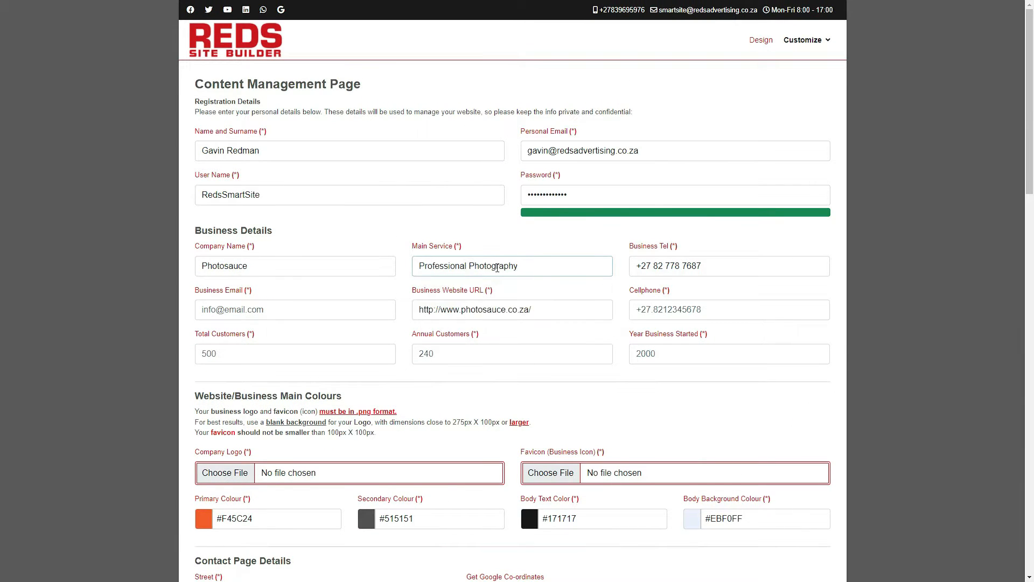
left_click(542, 263)
triple_click(716, 273)
key("ctrl+c")
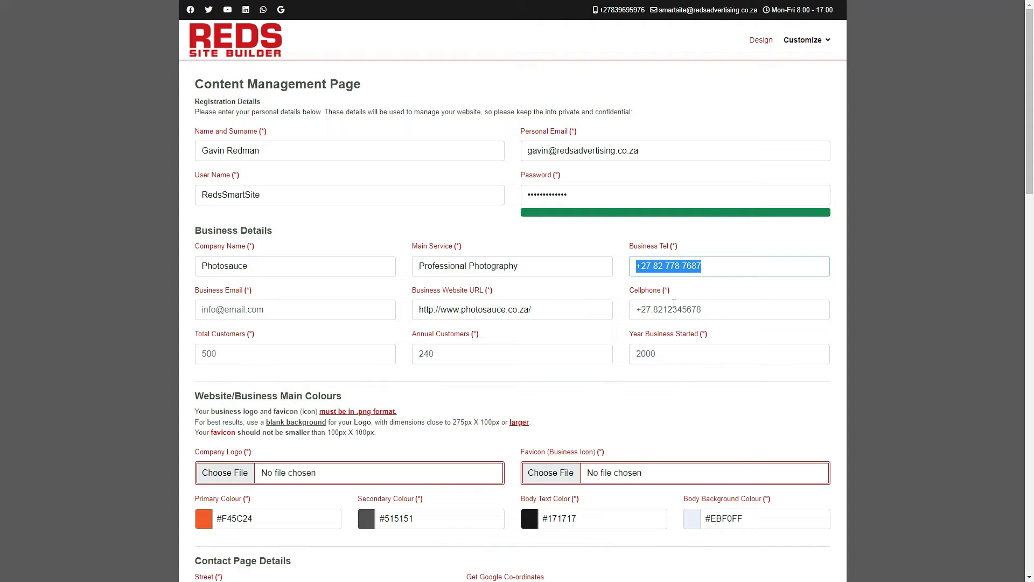
left_click(674, 305)
key("ctrl+v")
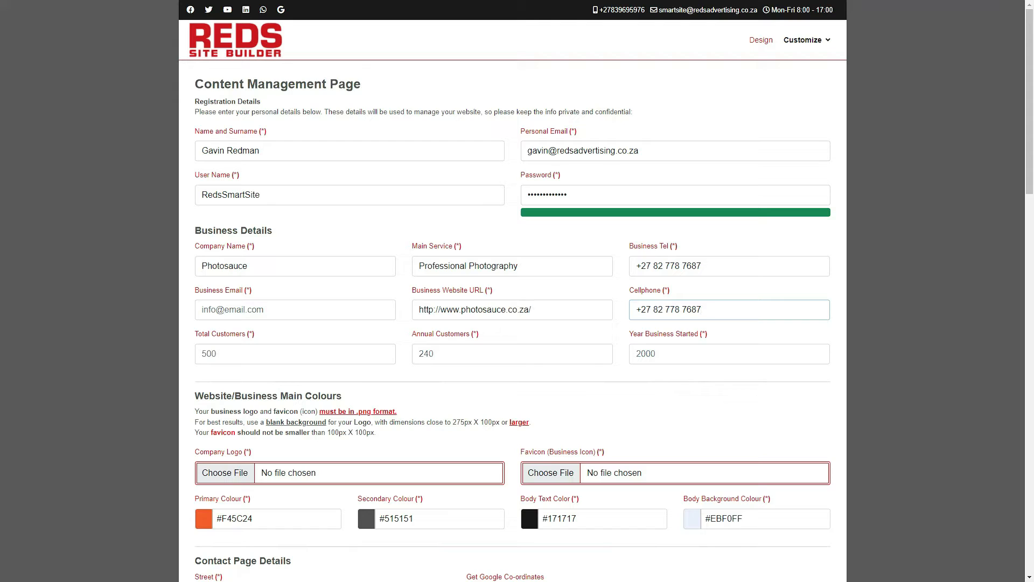
left_click(125, 130)
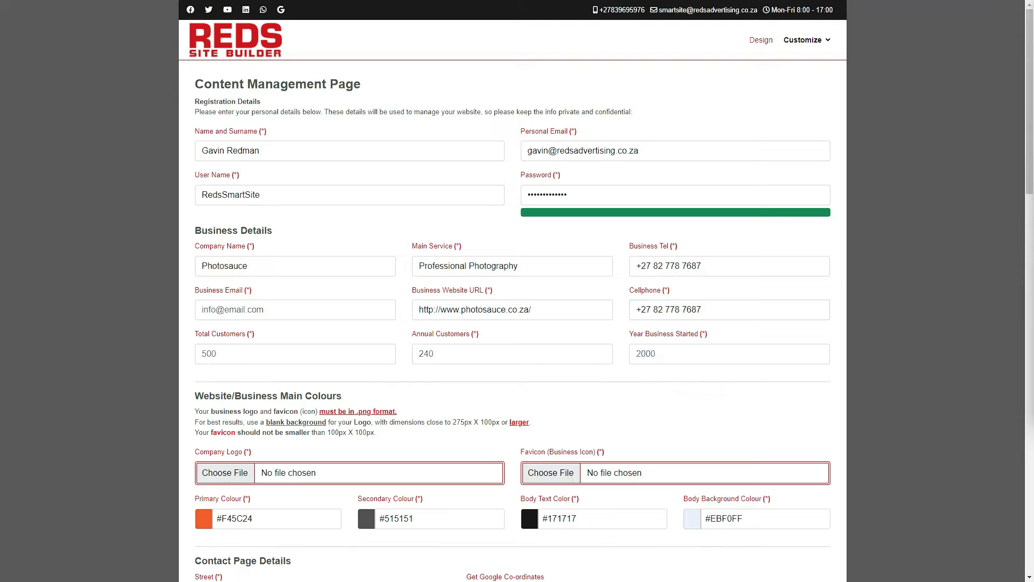
- Fill Business Email from the saved suggestion and remove the website URL's trailing slash
left_click(245, 312)
left_click(309, 349)
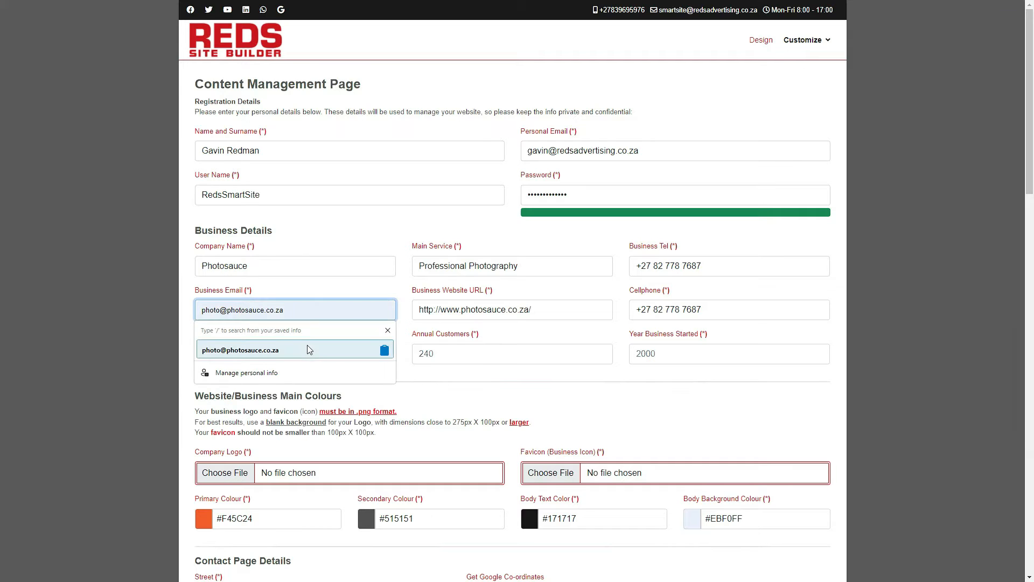
left_click(636, 375)
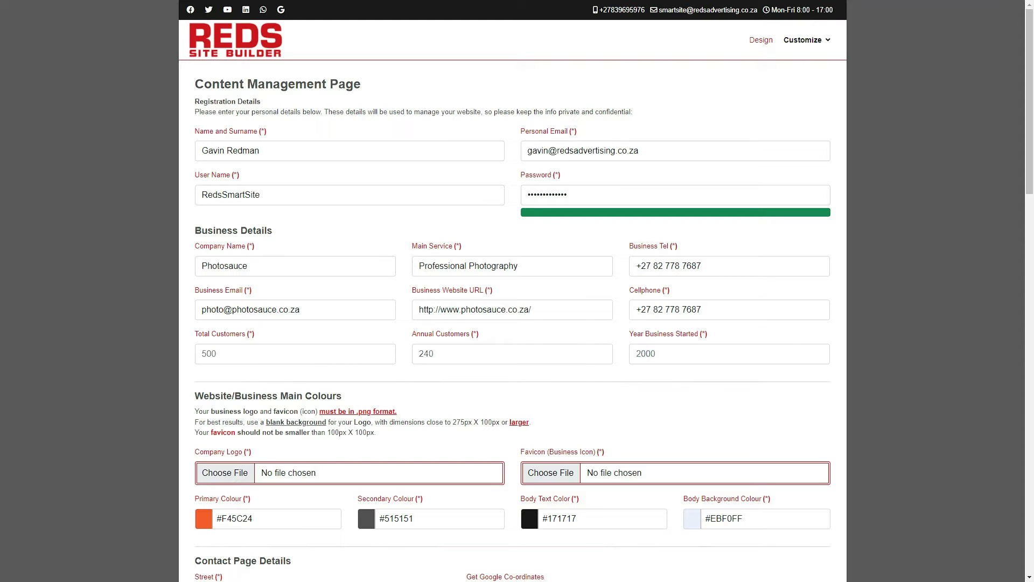
left_click(556, 312)
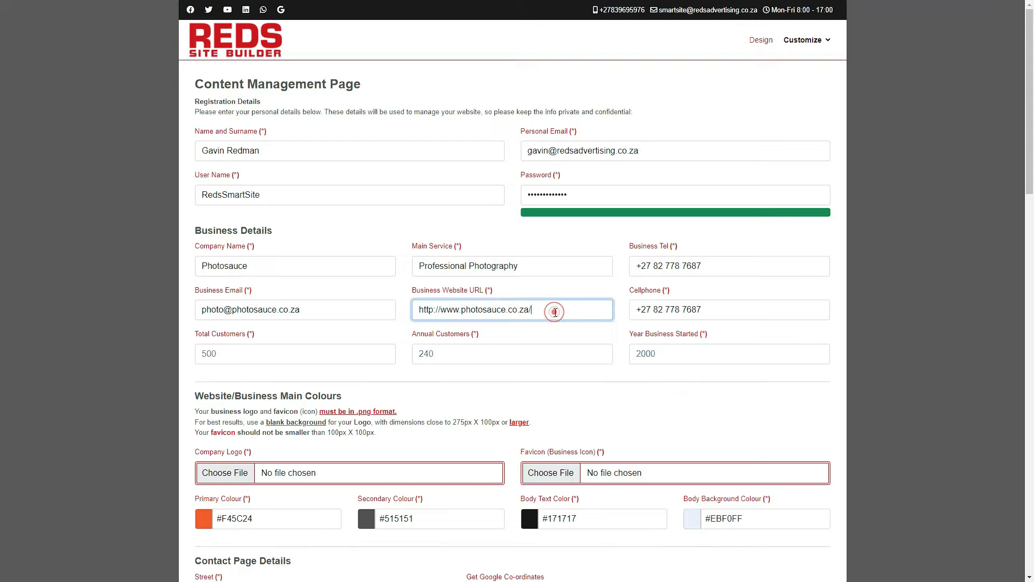
key("BackSpace")
left_click(561, 331)
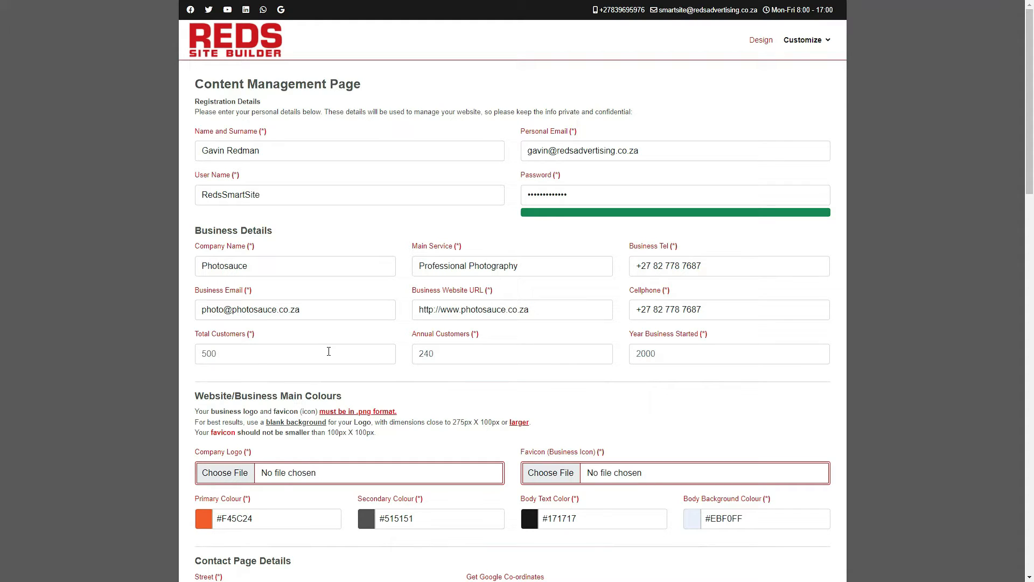
- Enter 1450 total customers, 125 annual customers and 2008 as the year started
left_click(329, 352)
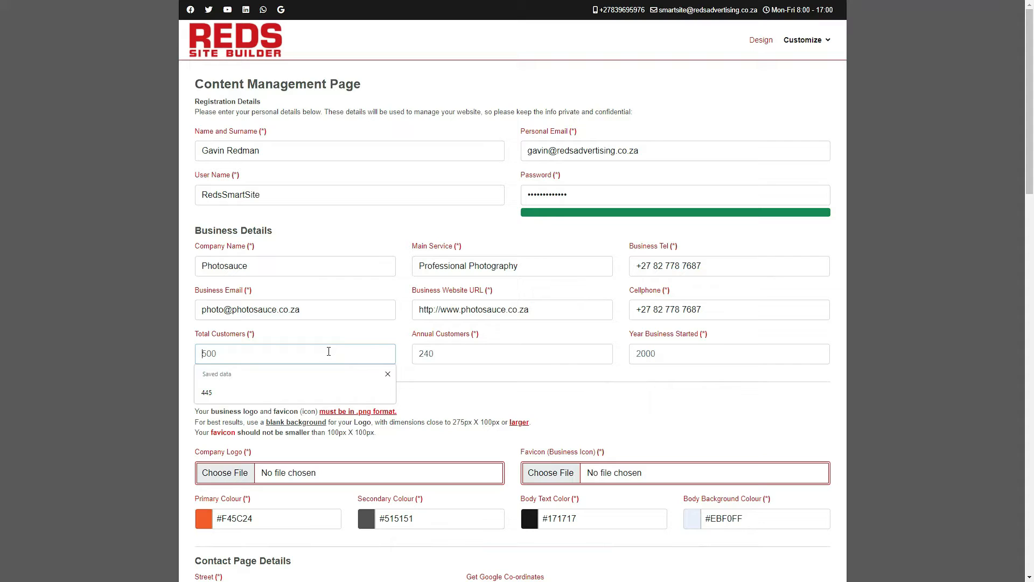
type("14")
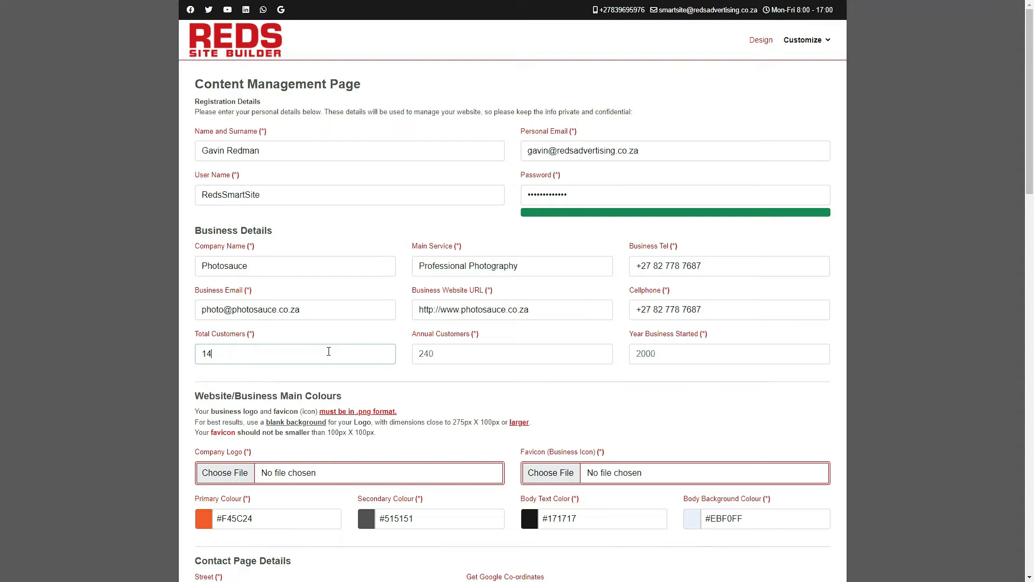
type("50")
mouse_move(241, 342)
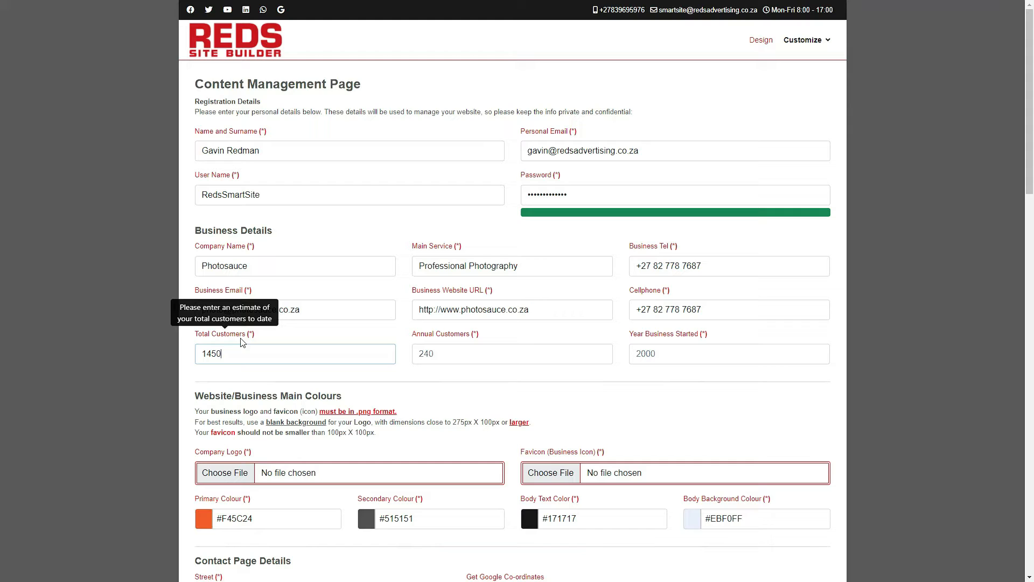
left_click(430, 358)
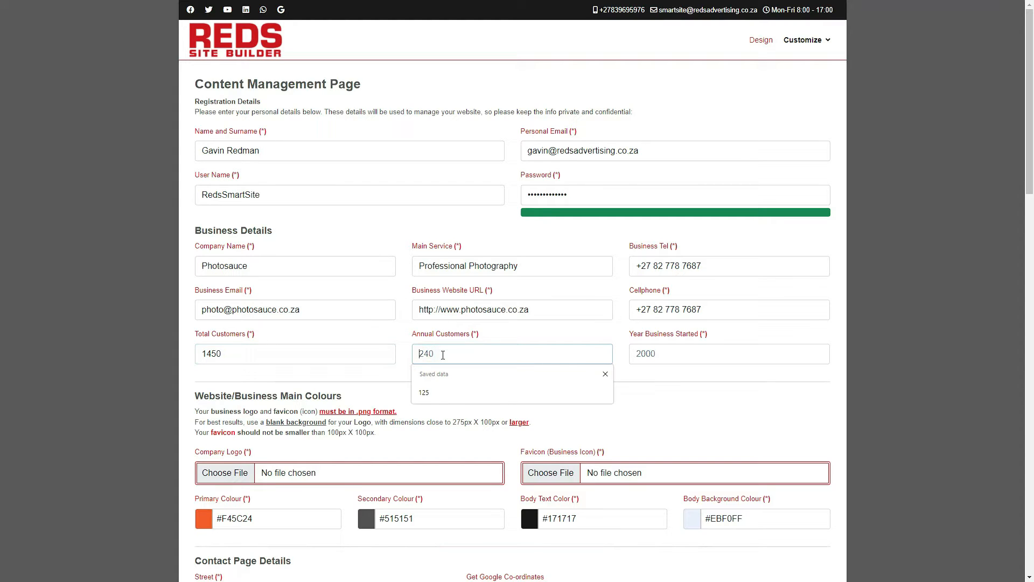
type("125")
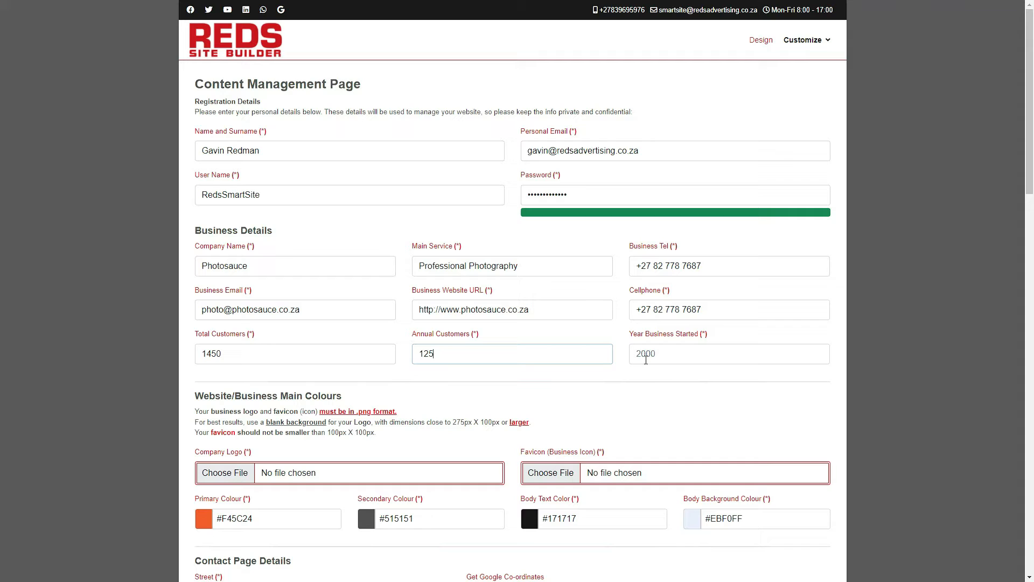
left_click(47, 164)
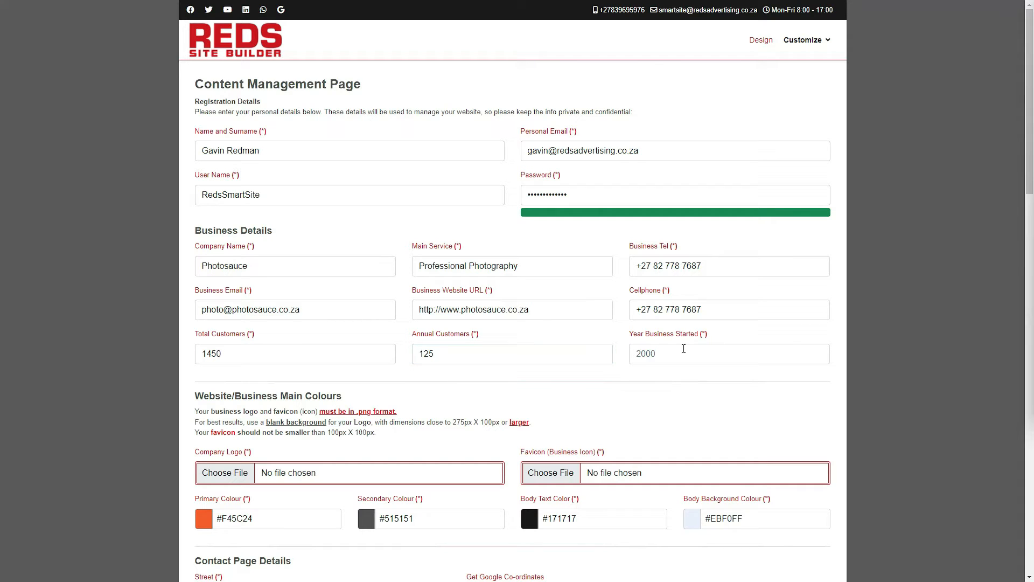
left_click(683, 348)
type("2008")
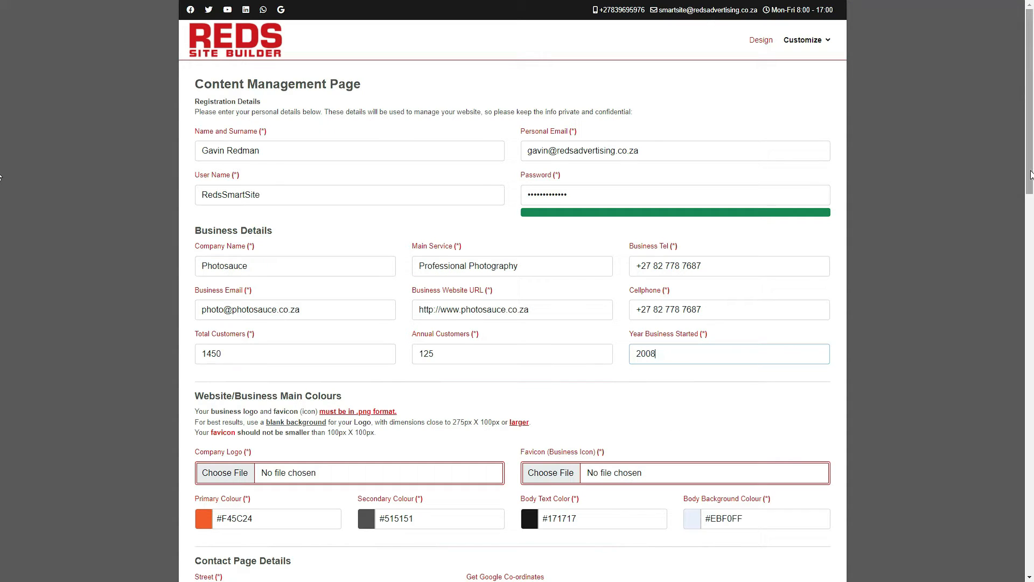
mouse_move(694, 339)
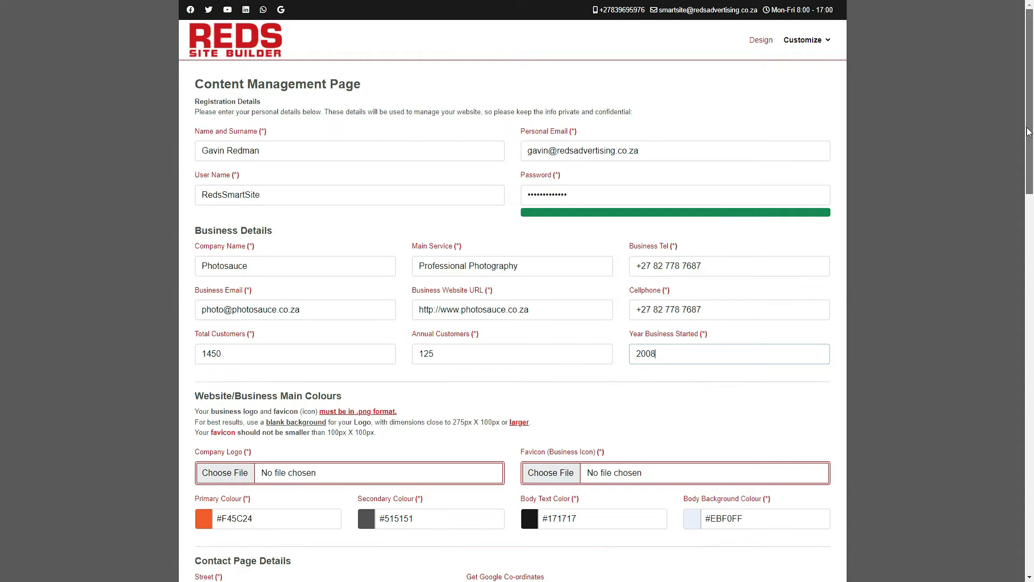
- Upload PhotoSauce_Logo_.png as the company logo
left_click_drag(1029, 132, 1018, 221)
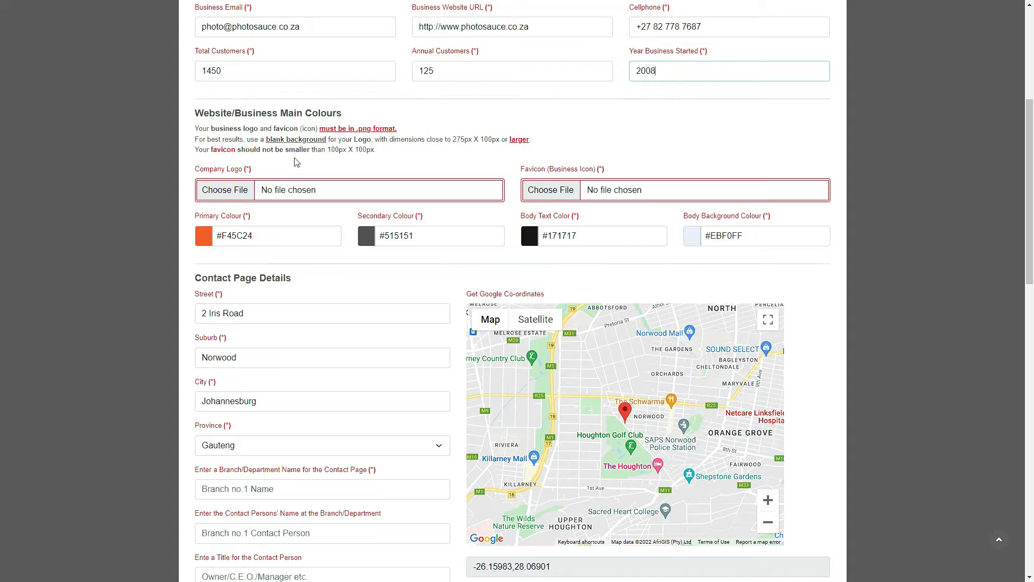
left_click(230, 191)
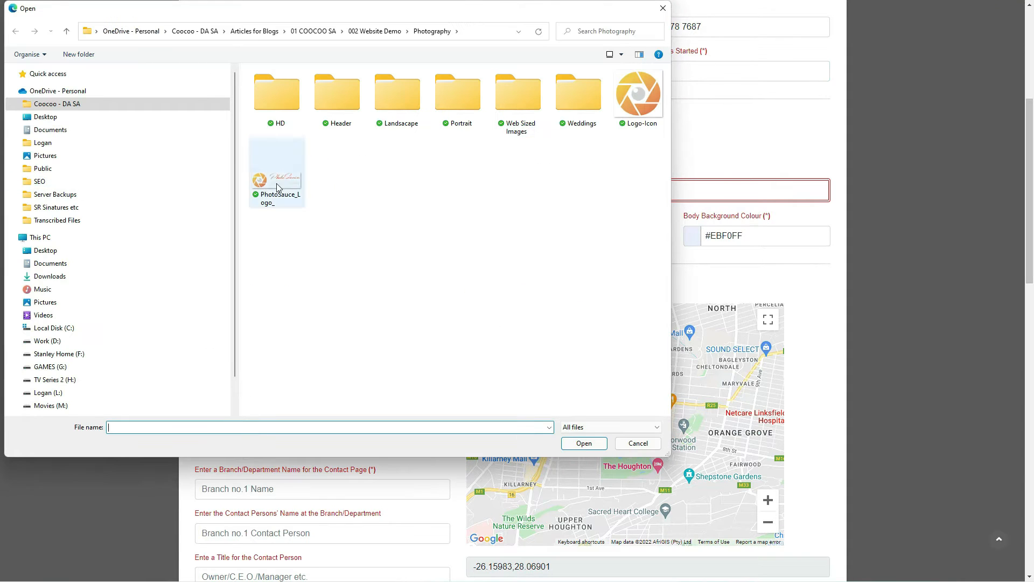
double_click(276, 186)
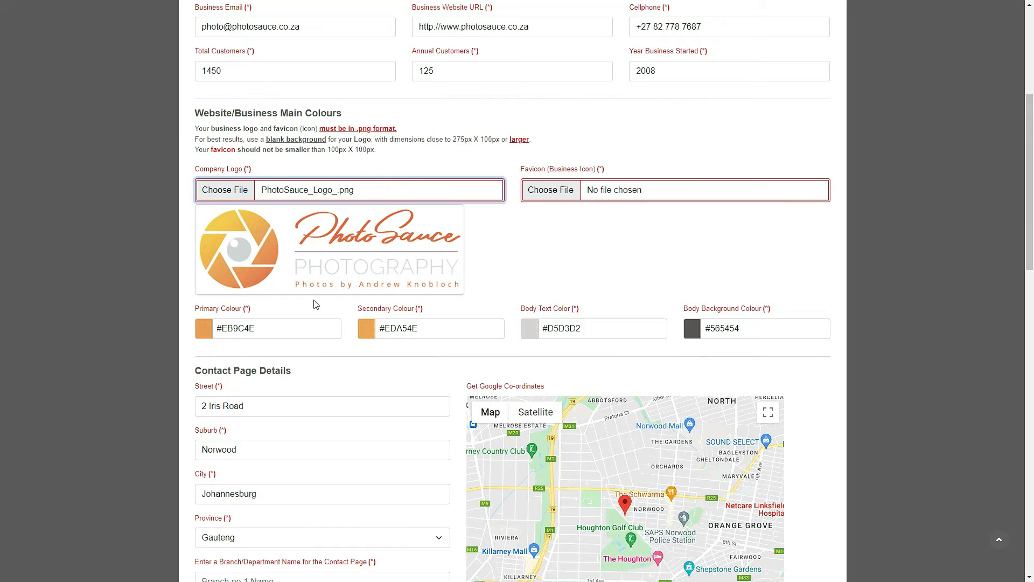
left_click(223, 329)
- Set the primary colour to #EB562D and the secondary colour to grey #818181
left_click(208, 357)
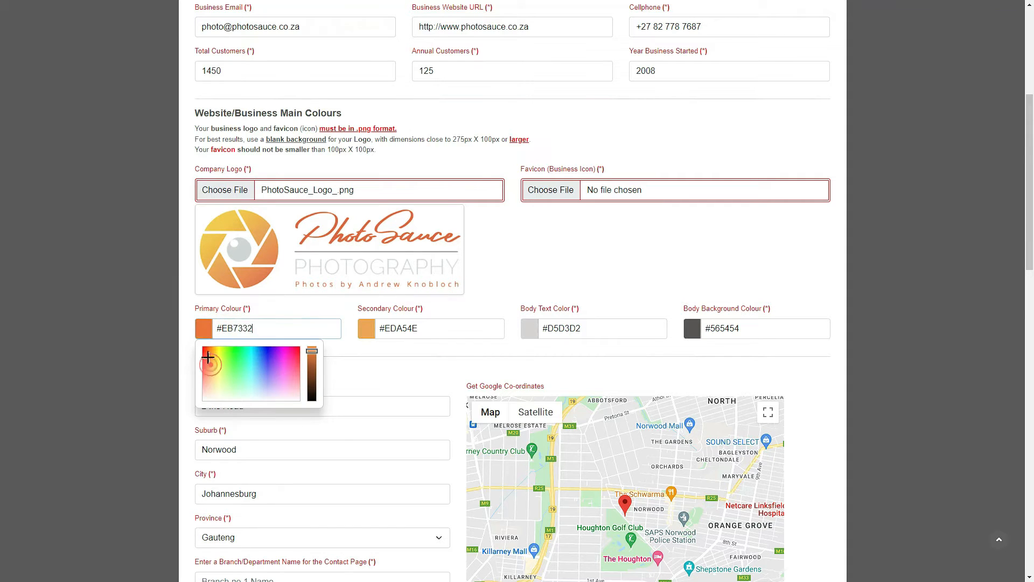
left_click(206, 356)
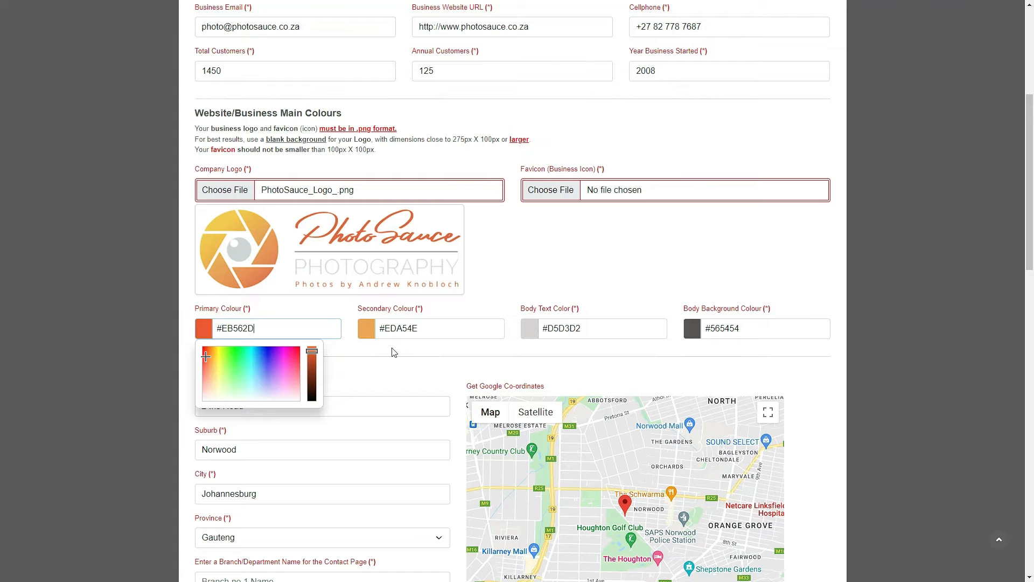
left_click(423, 328)
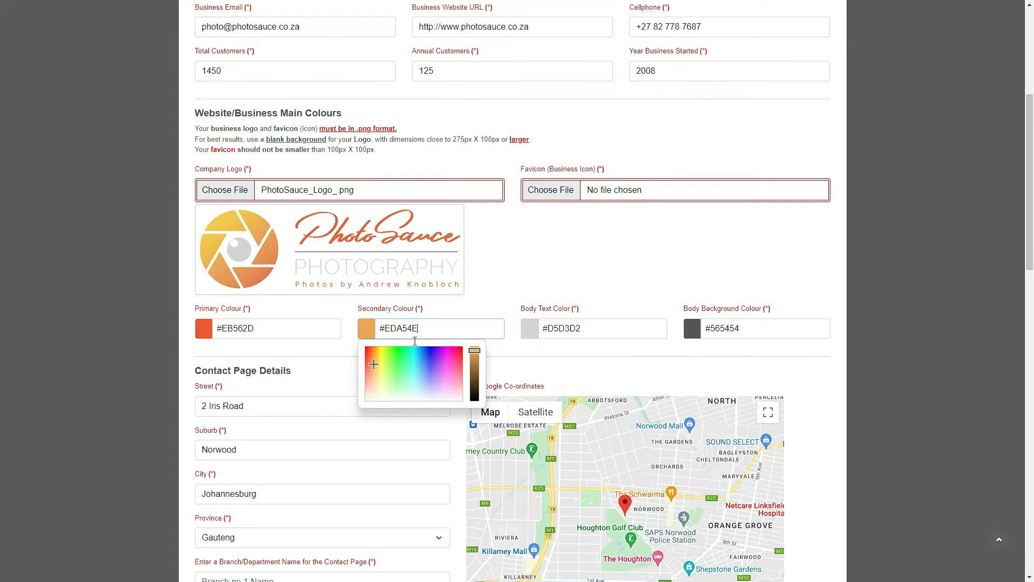
left_click_drag(472, 351, 474, 417)
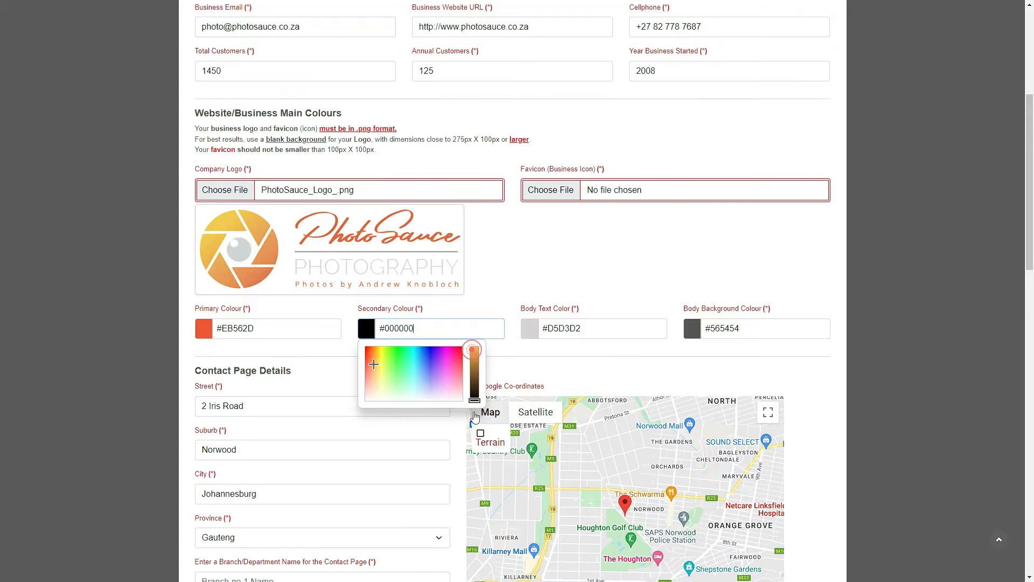
left_click_drag(362, 365, 364, 402)
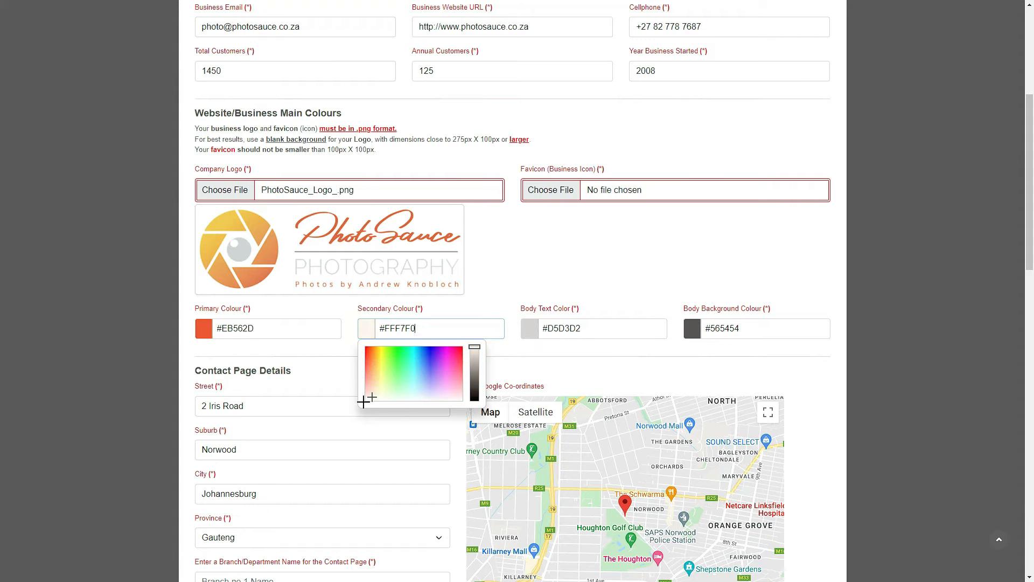
left_click_drag(474, 347, 478, 377)
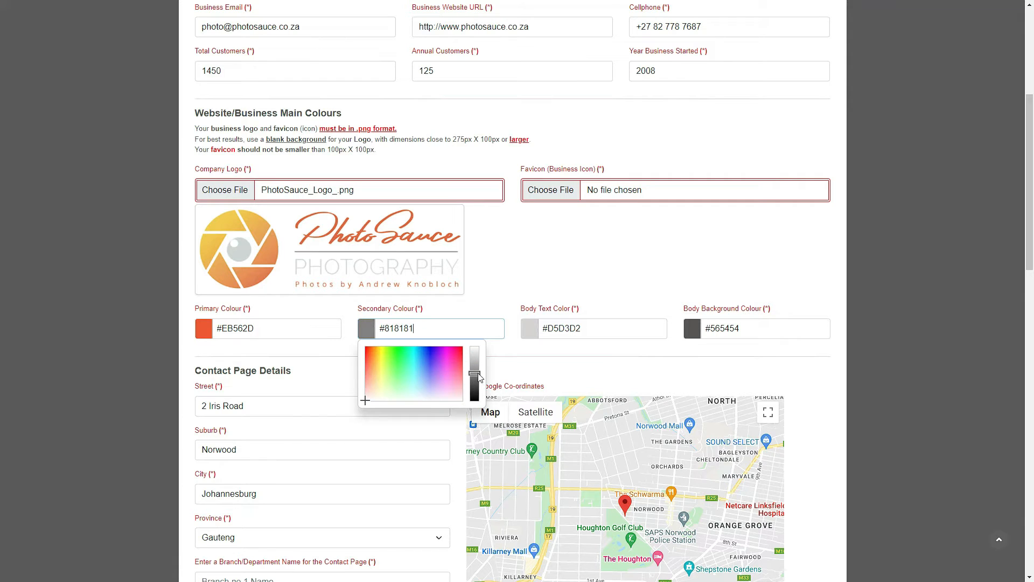
left_click(510, 293)
- Set body text colour to #202020 and body background to light grey #E5E5E5
left_click(571, 329)
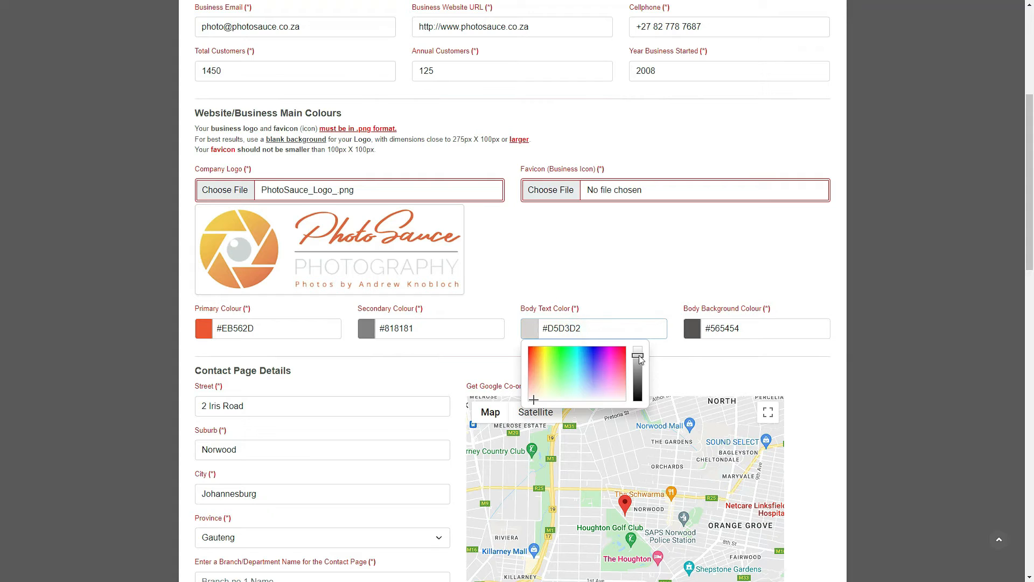
left_click_drag(639, 357, 640, 395)
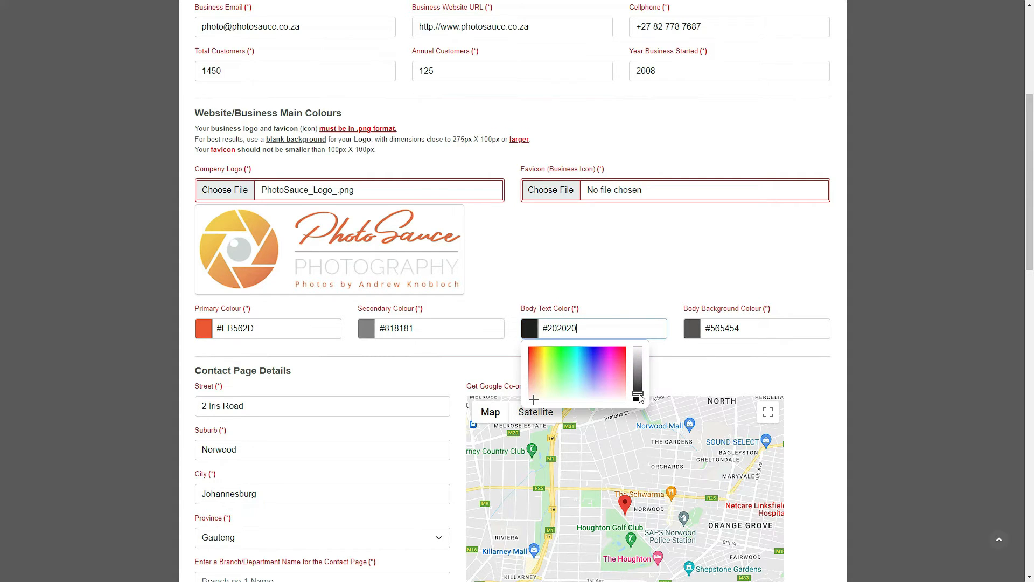
left_click(745, 328)
left_click(800, 383)
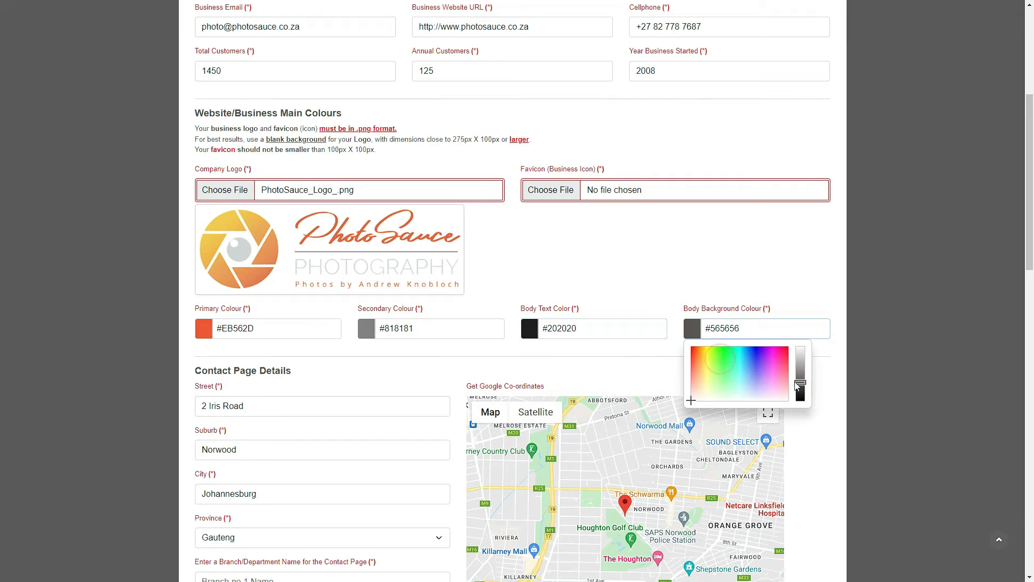
left_click_drag(797, 386, 801, 356)
left_click(794, 291)
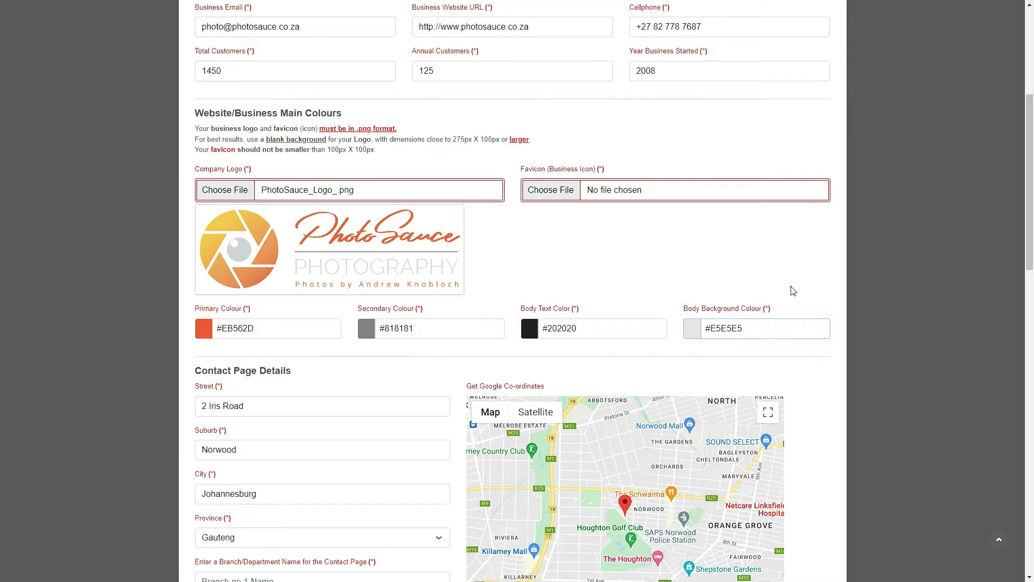
left_click(794, 291)
- Upload Logo-Icon.png as the favicon beside the company logo
left_click(551, 190)
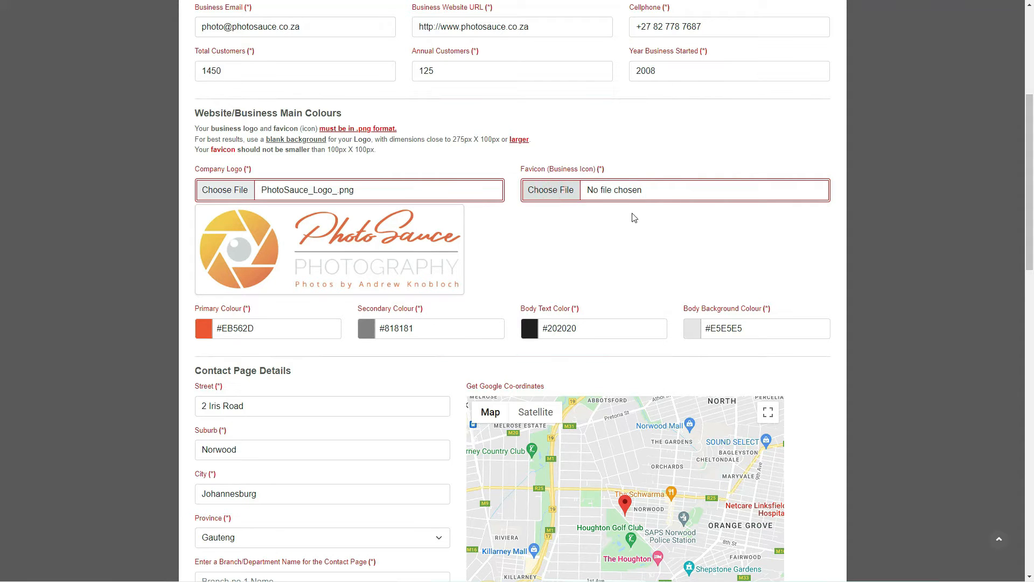
double_click(643, 116)
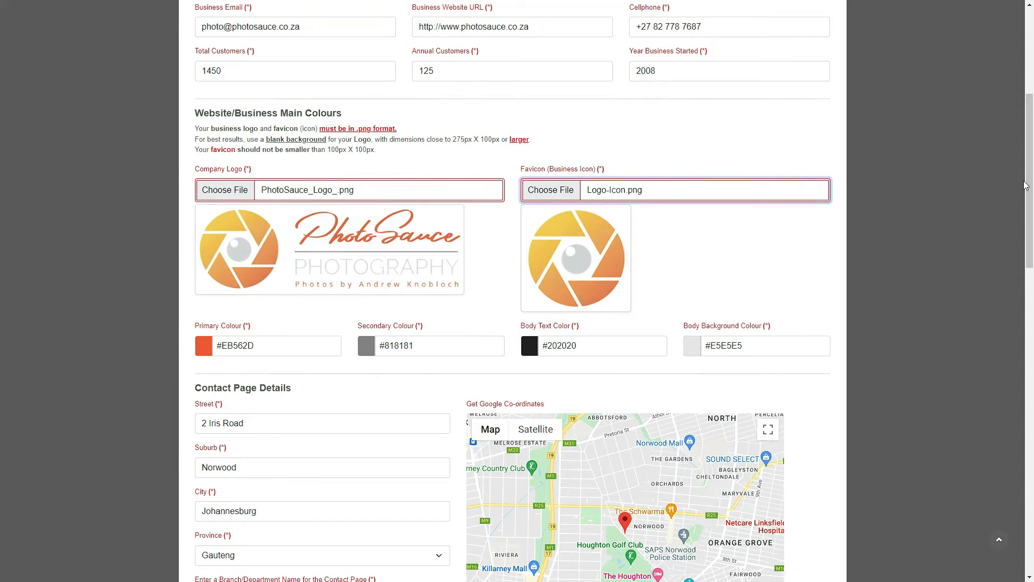
left_click_drag(1029, 182, 1029, 218)
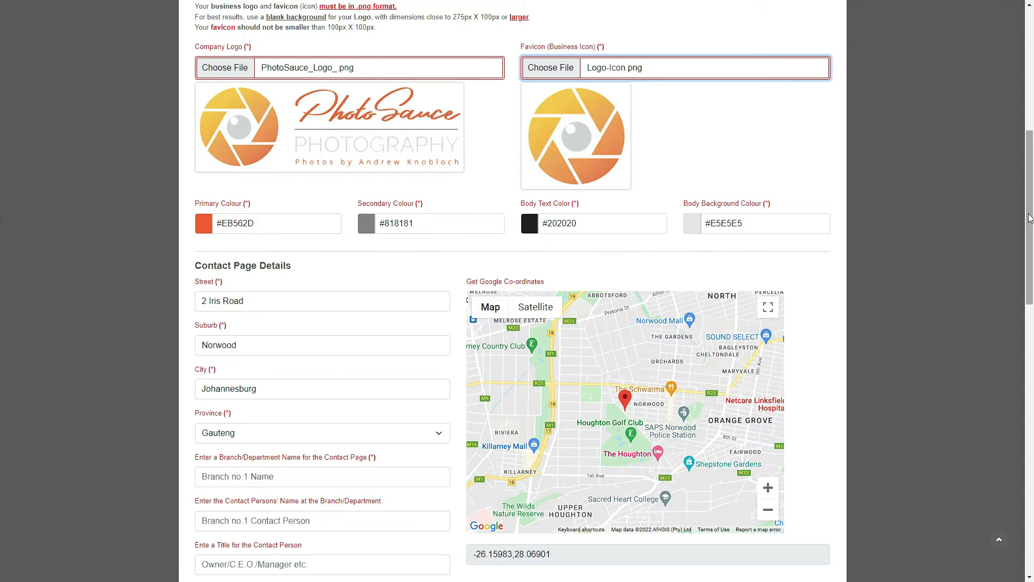
left_click(249, 301)
left_click(276, 287)
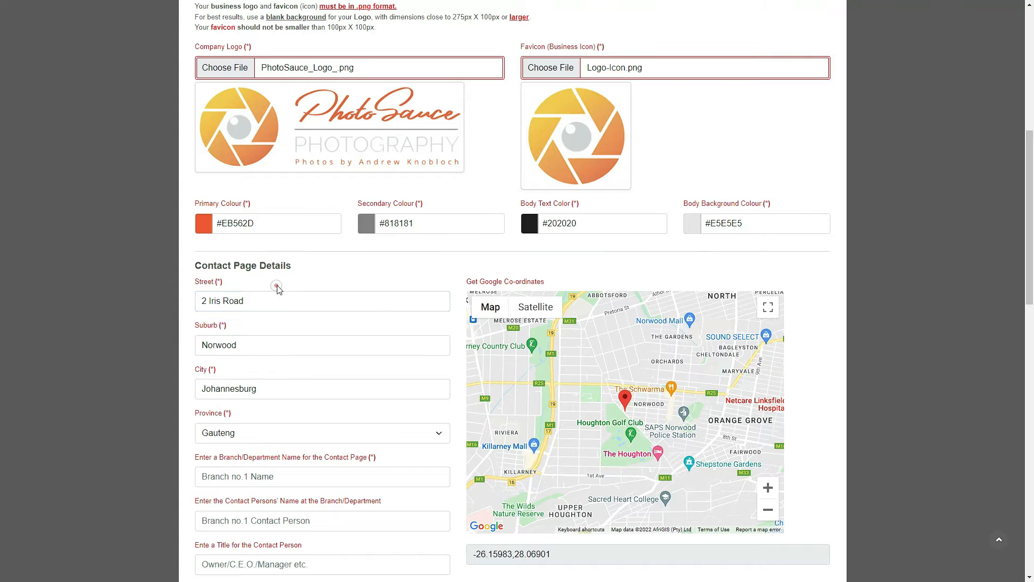
mouse_move(201, 286)
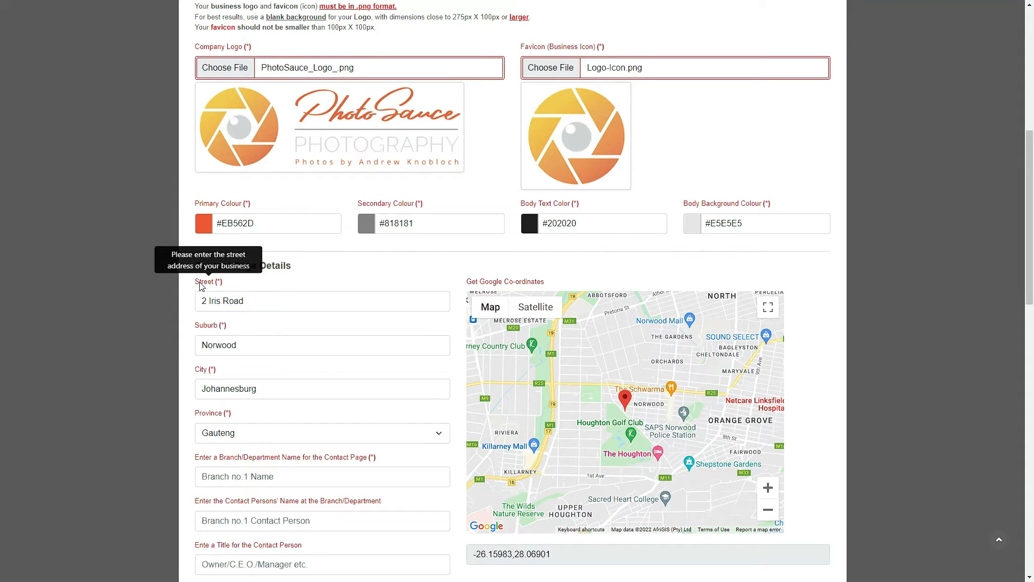
mouse_move(215, 380)
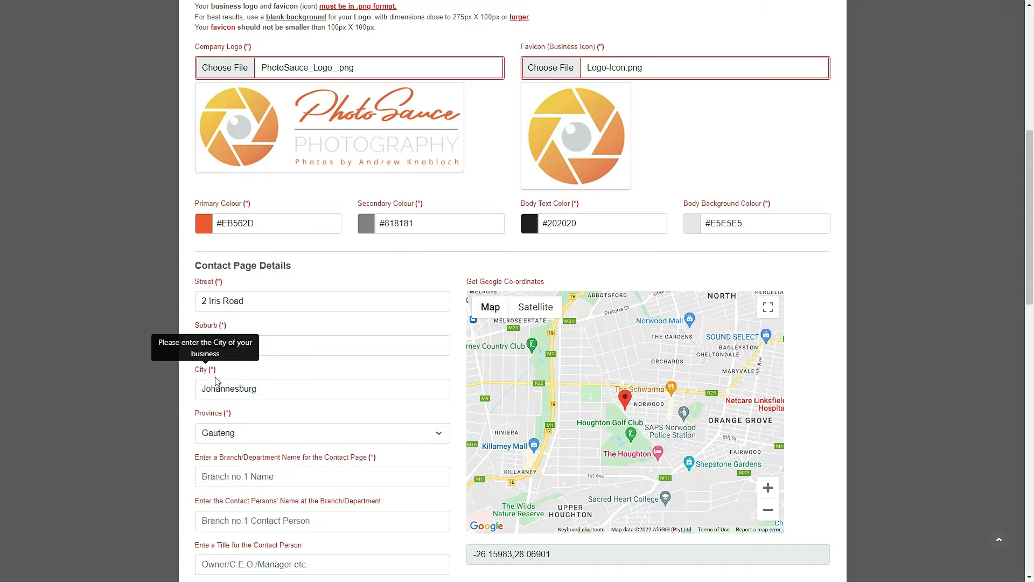
left_click(283, 433)
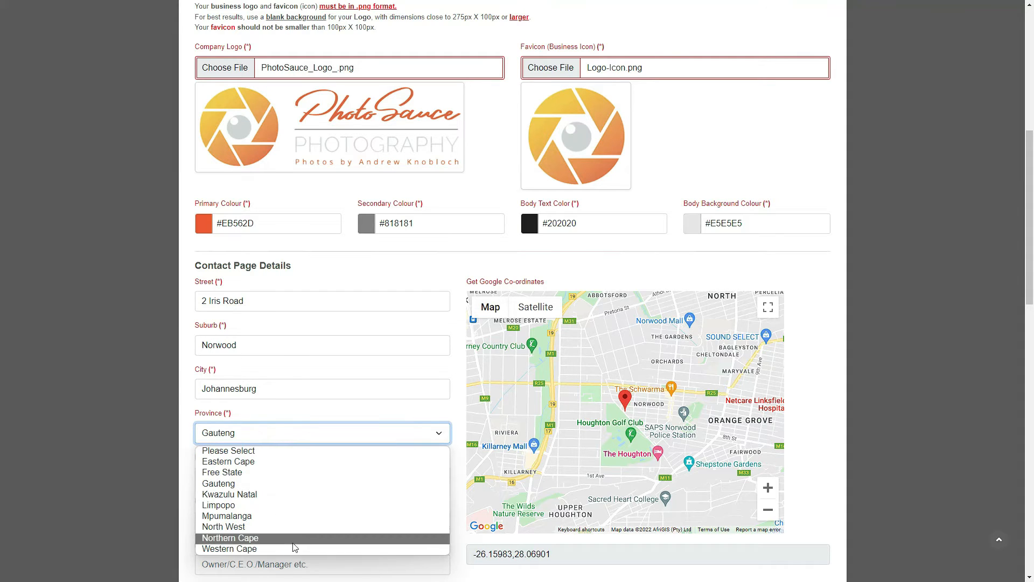
left_click(305, 411)
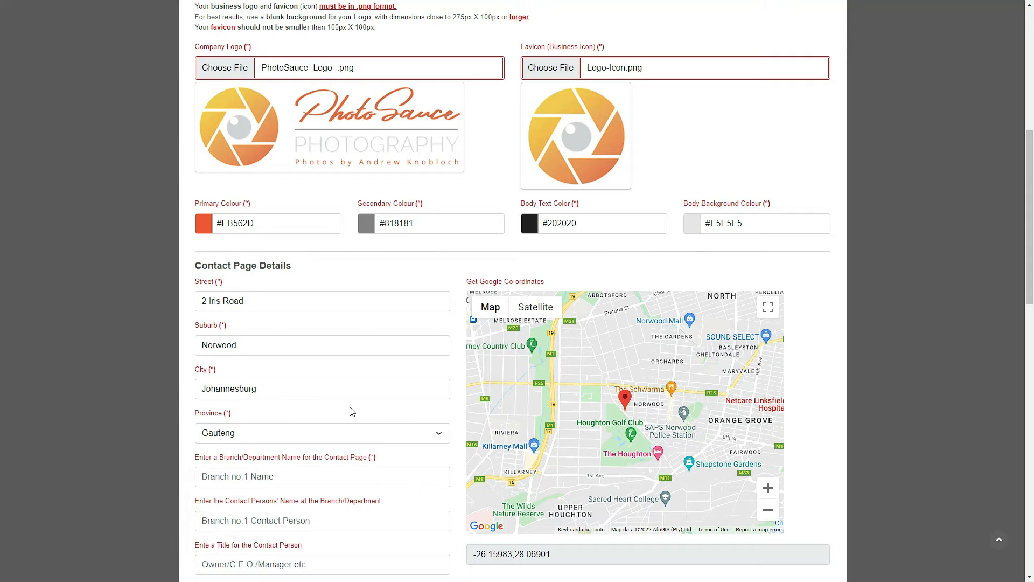
left_click_drag(1025, 222, 1028, 263)
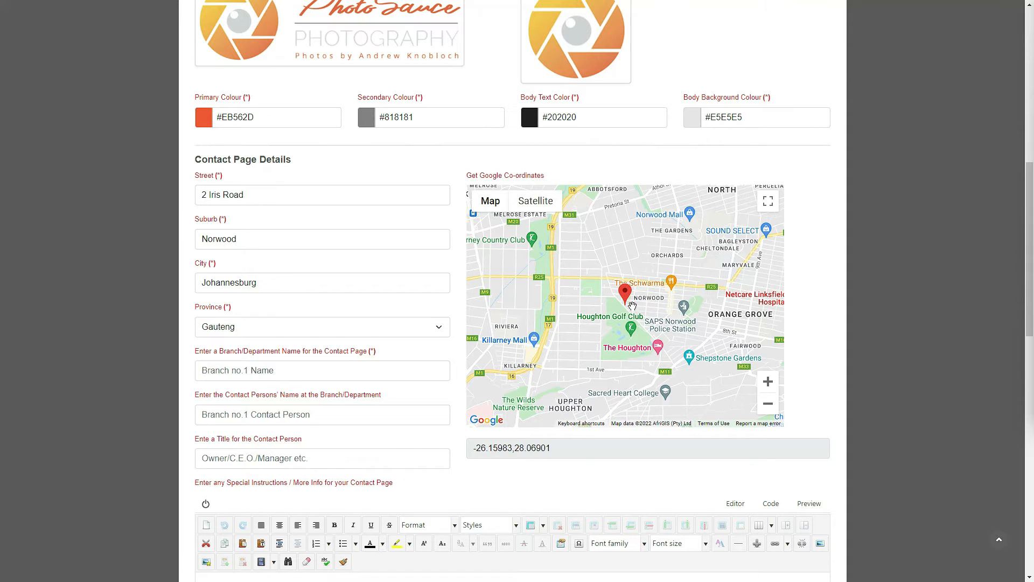
- Choose Johannesburg as the branch name and pick the saved contact person's name
left_click(247, 368)
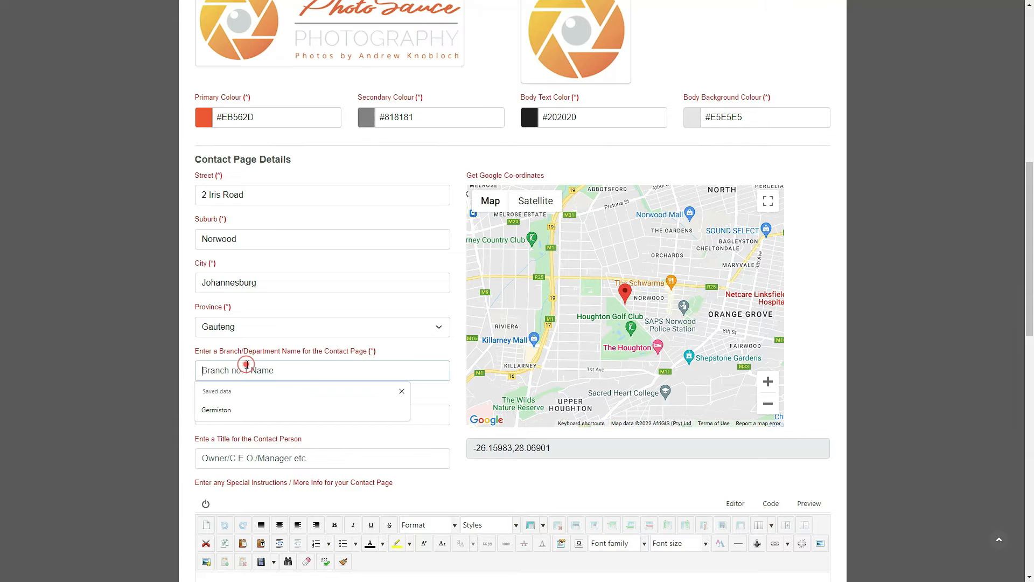
key("Down")
key("Return")
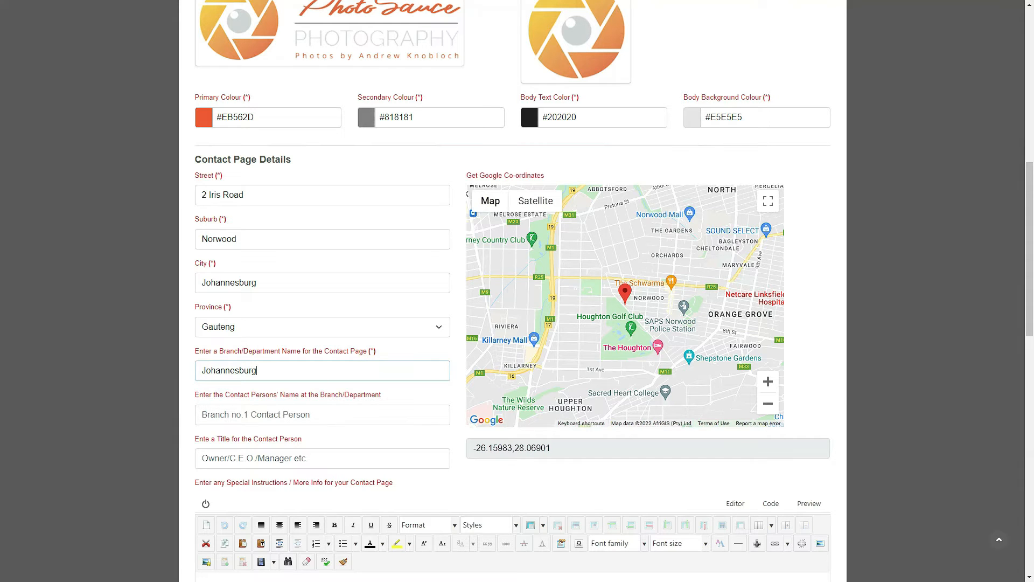
left_click(74, 217)
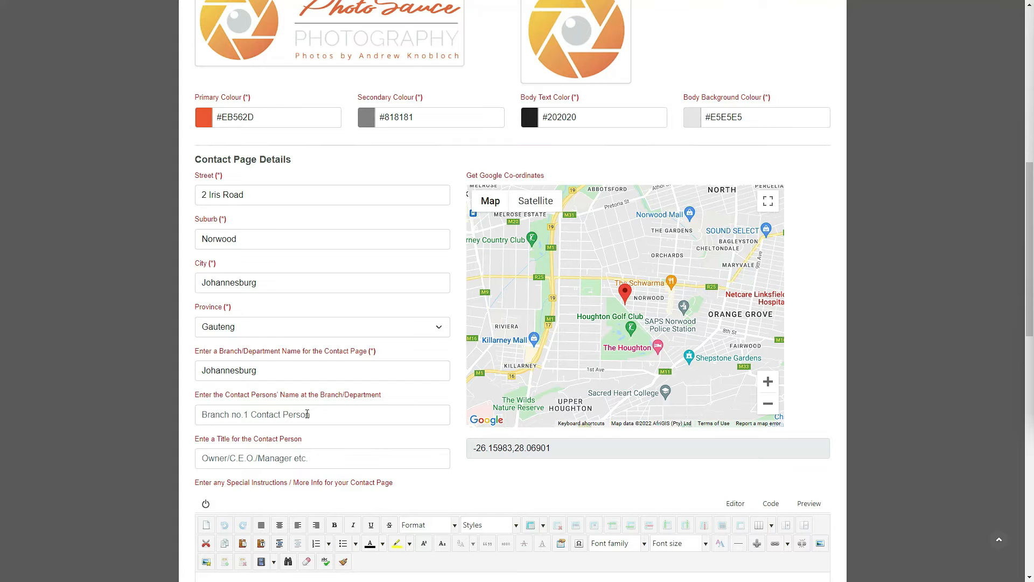
left_click(307, 413)
key("Down")
key("Return")
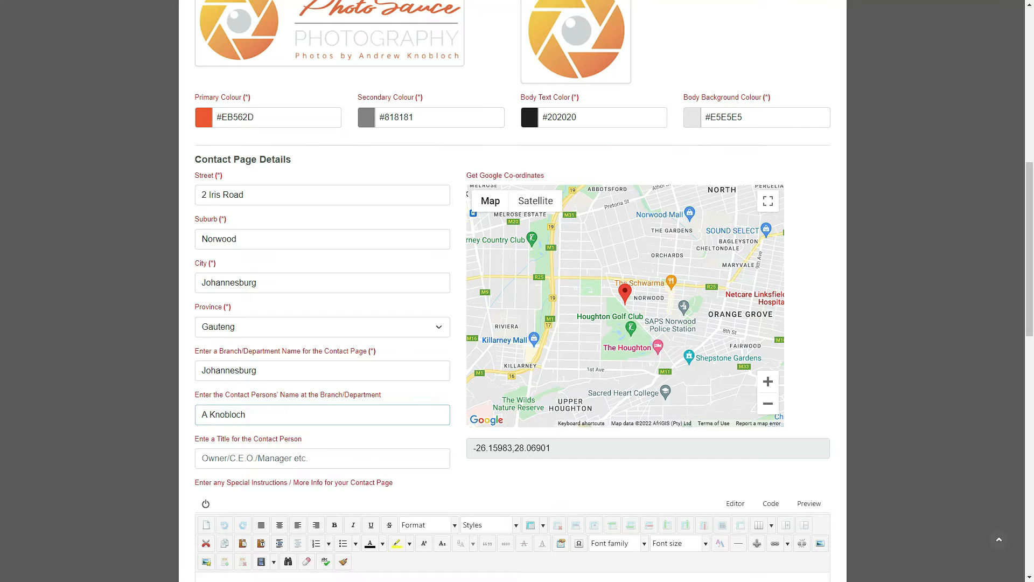
left_click(45, 226)
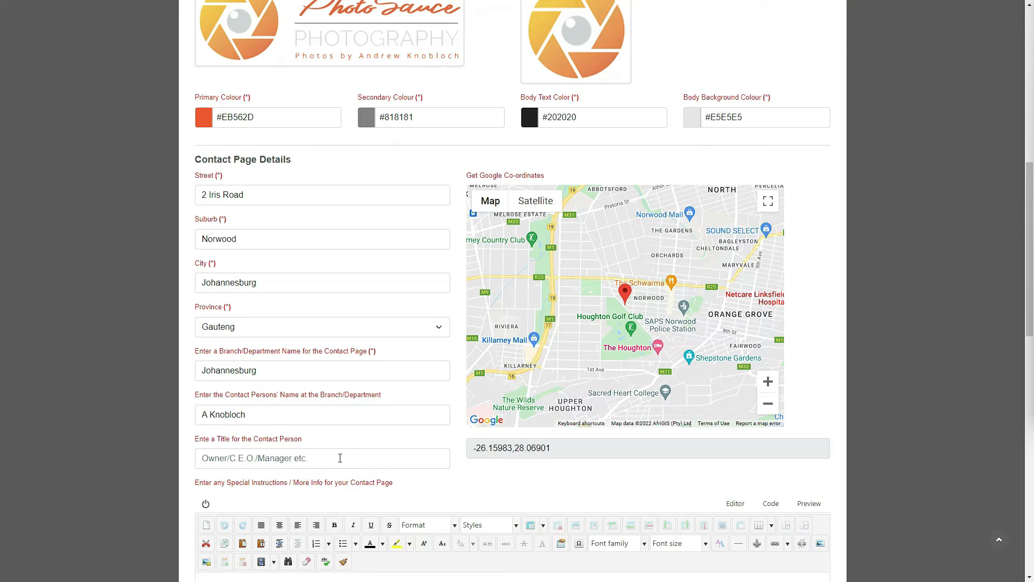
- Enter Owner as the contact person's title and scroll down to the instructions editor
left_click(340, 458)
type("Owner")
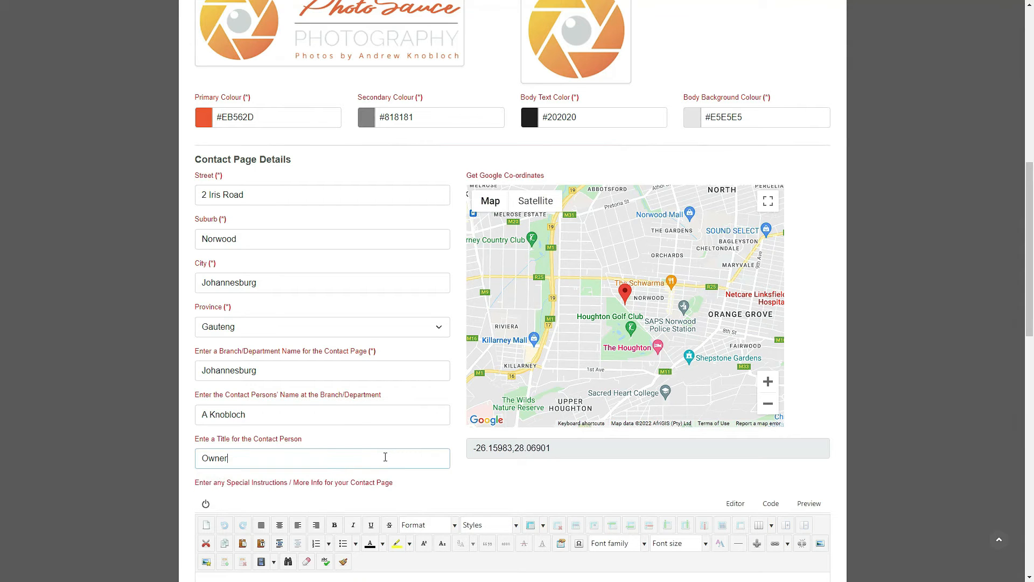
left_click(339, 440)
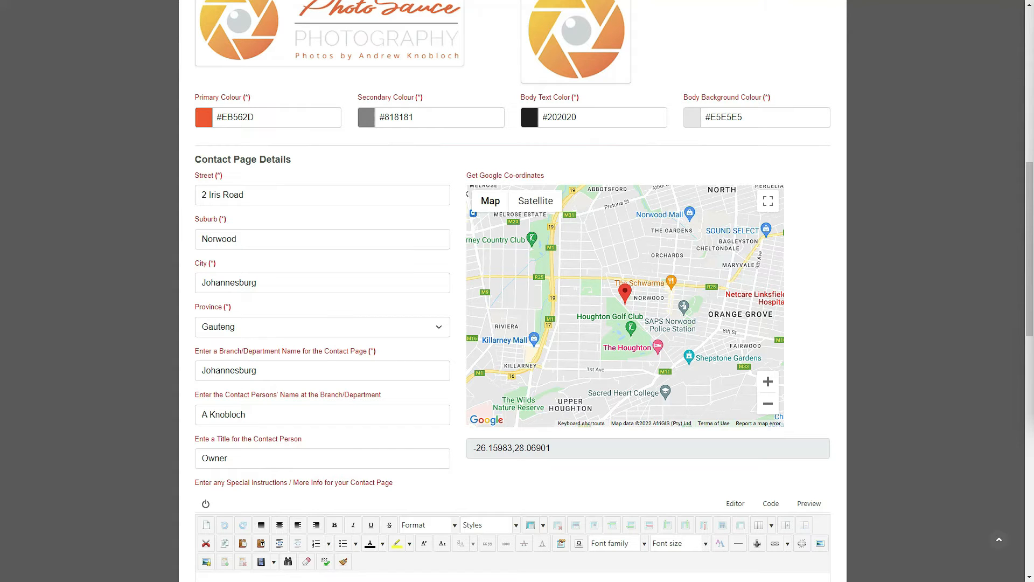
left_click_drag(1027, 218, 1029, 298)
- Paste 'Please contact us on Whatsapp for a speedy response!' into the editor, bold and centred
left_click(442, 343)
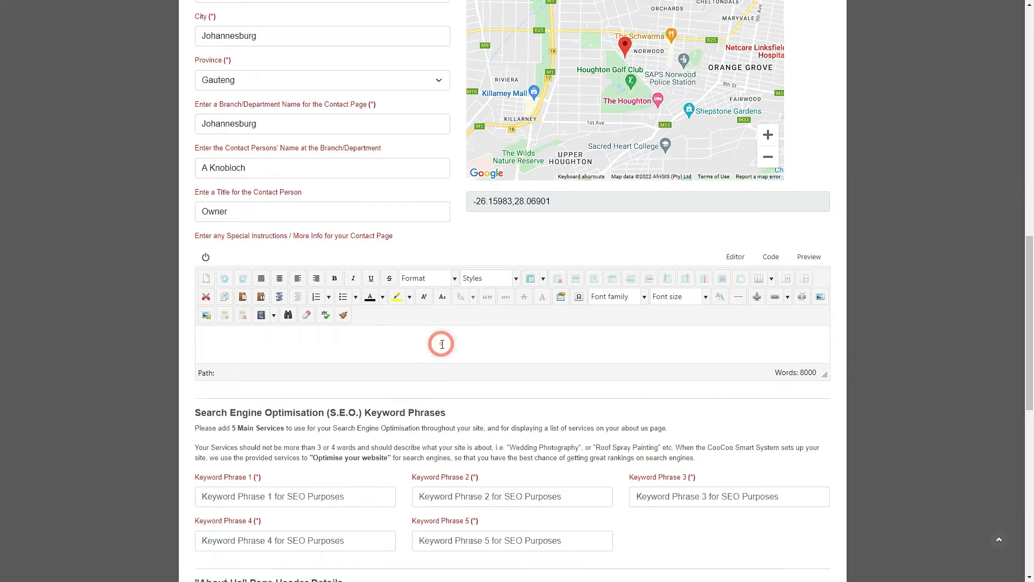
type("Please contact us on Whatsapp for a speedy response!")
left_click_drag(454, 340, 192, 349)
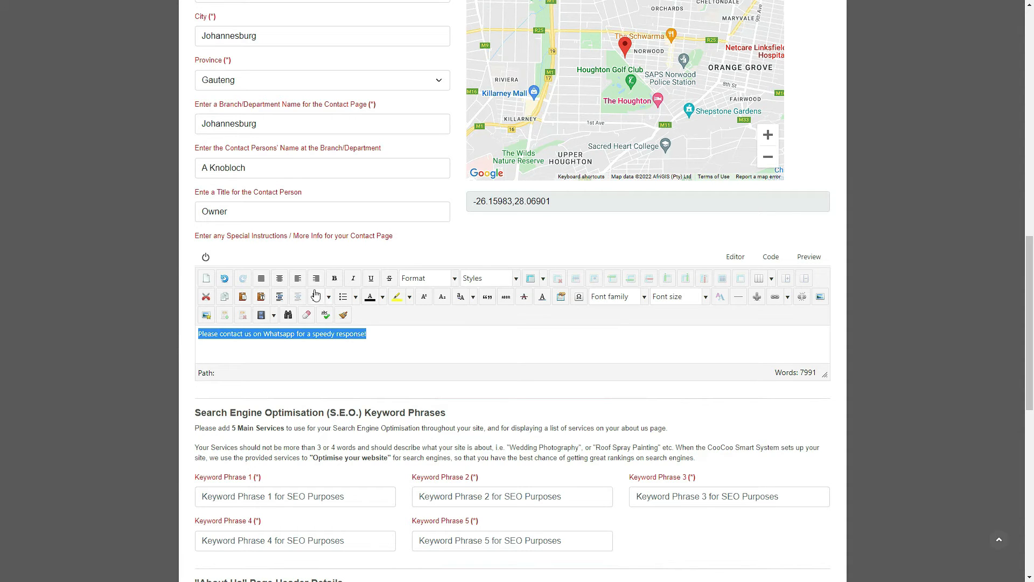
left_click(334, 278)
left_click(279, 278)
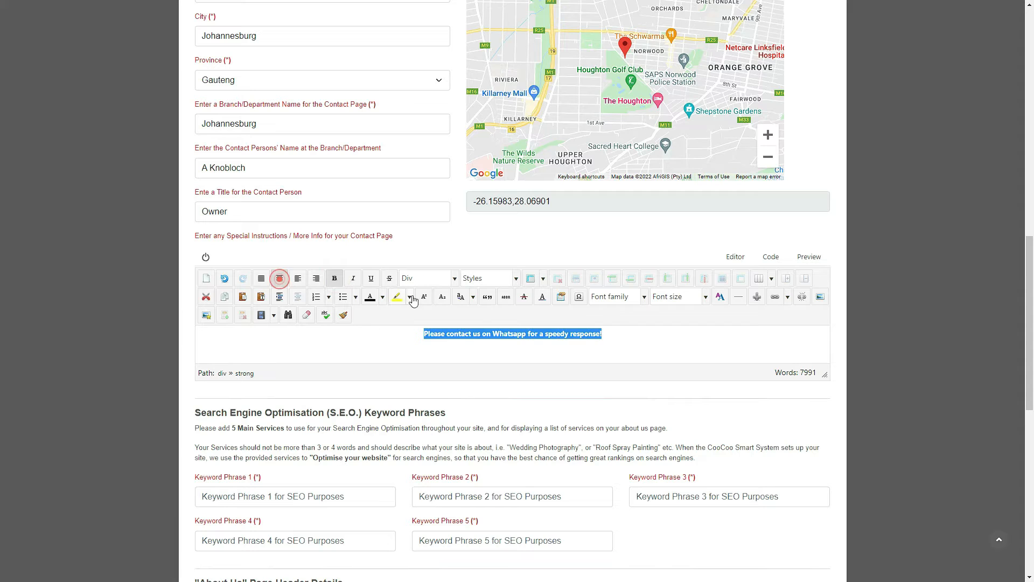
- Apply Heading 3 to the sentence, then change it to Heading 4
left_click(456, 279)
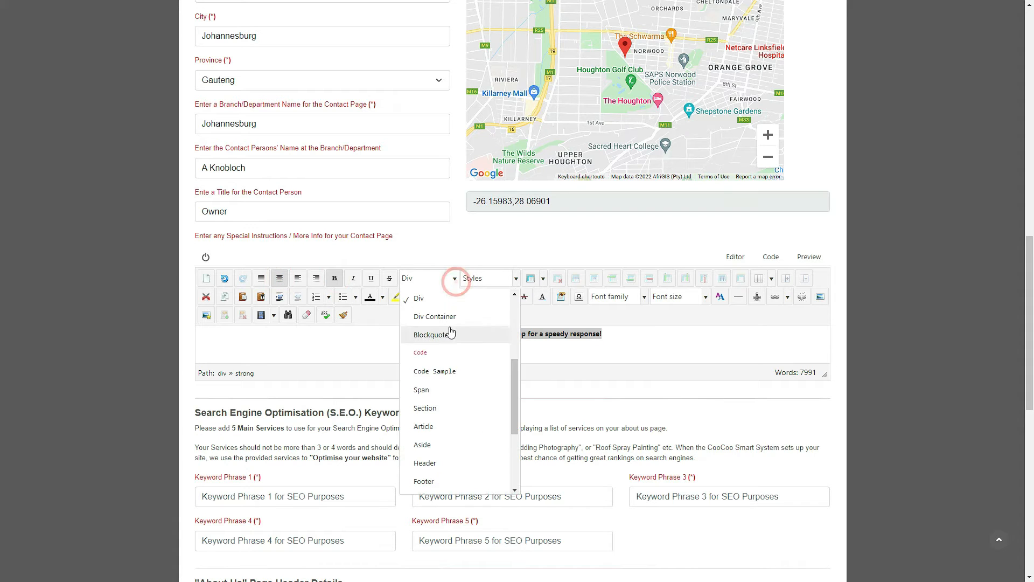
scroll(442, 350, "up", 3)
left_click(451, 346)
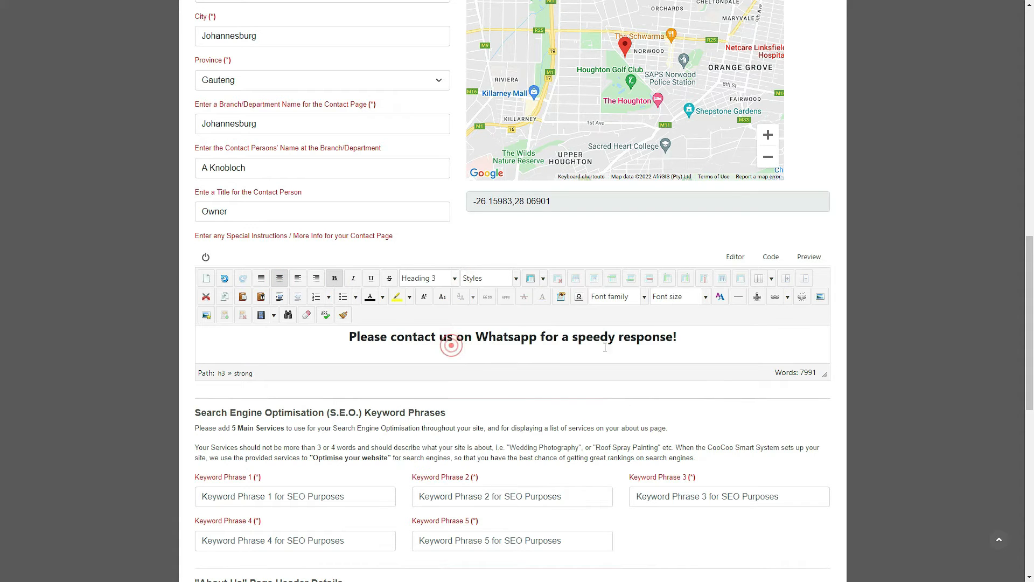
left_click(691, 341)
left_click(415, 279)
scroll(425, 315, "up", 2)
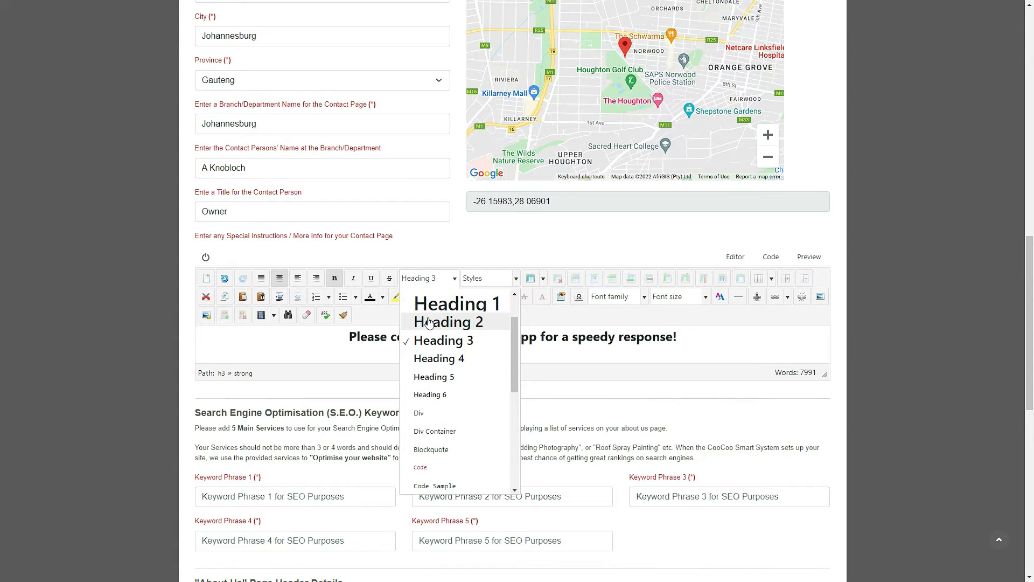
left_click(426, 357)
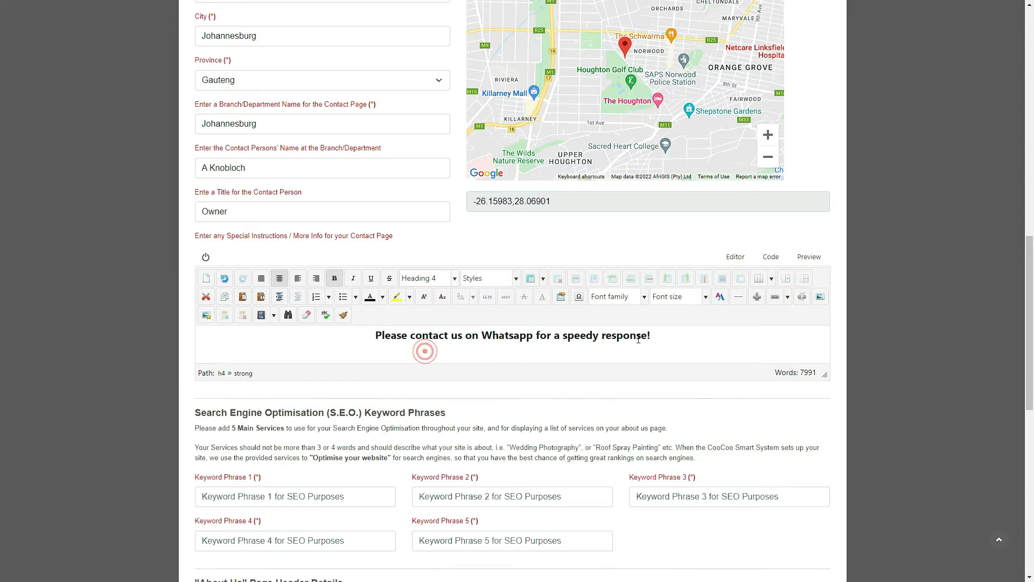
left_click(675, 340)
left_click_drag(1029, 240, 1029, 214)
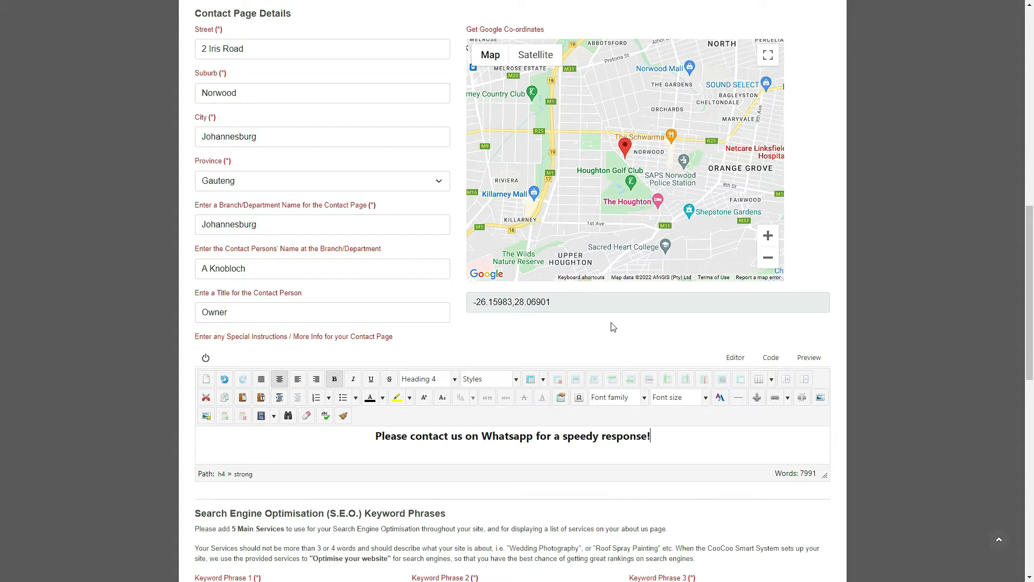
- Select the map coordinates and reposition the location pin on the map
left_click_drag(560, 302, 475, 298)
left_click(572, 334)
left_click_drag(624, 147, 559, 140)
left_click_drag(1027, 239, 1026, 348)
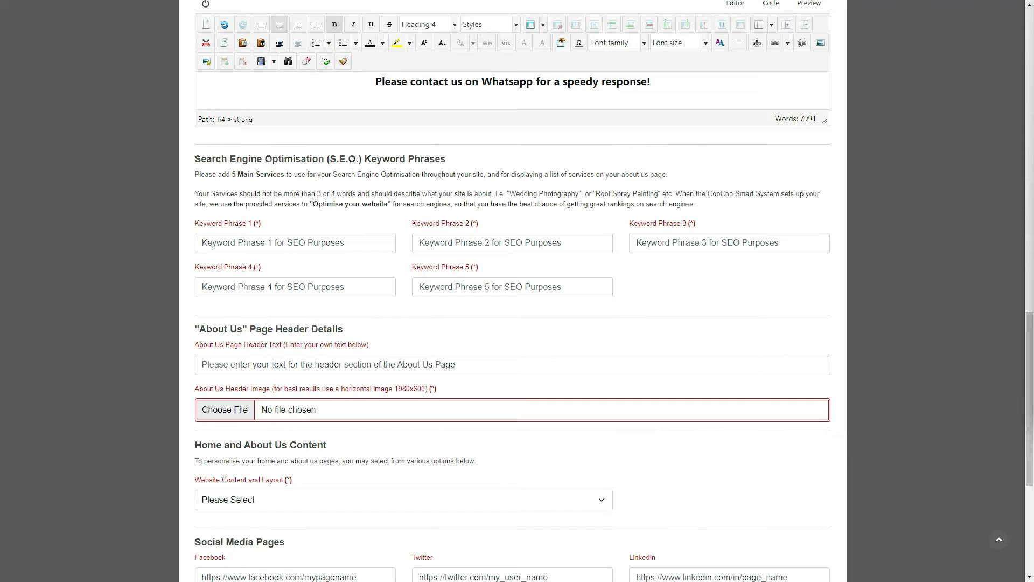
- Fill Keyword Phrases 1–3 with Wedding Photography, Wedding Videography and Event Photography
left_click(262, 241)
type("Wedding Photography")
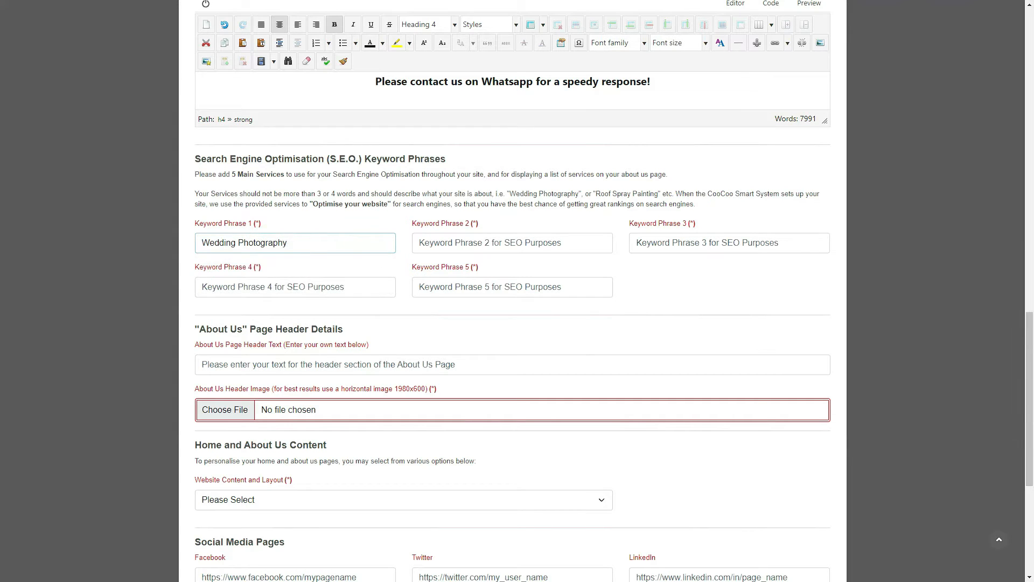
left_click(113, 268)
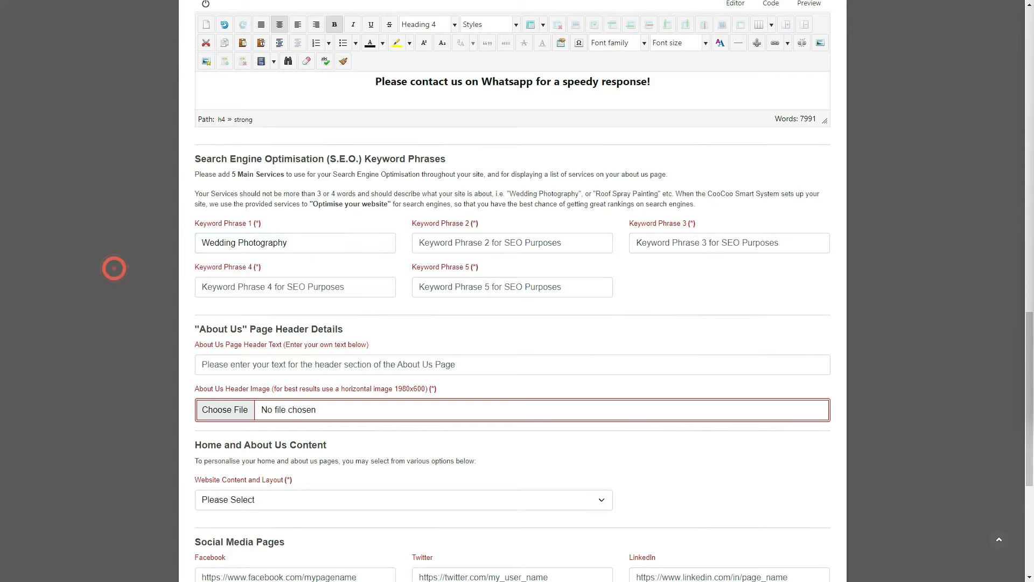
left_click(493, 238)
type("Wedding Videography")
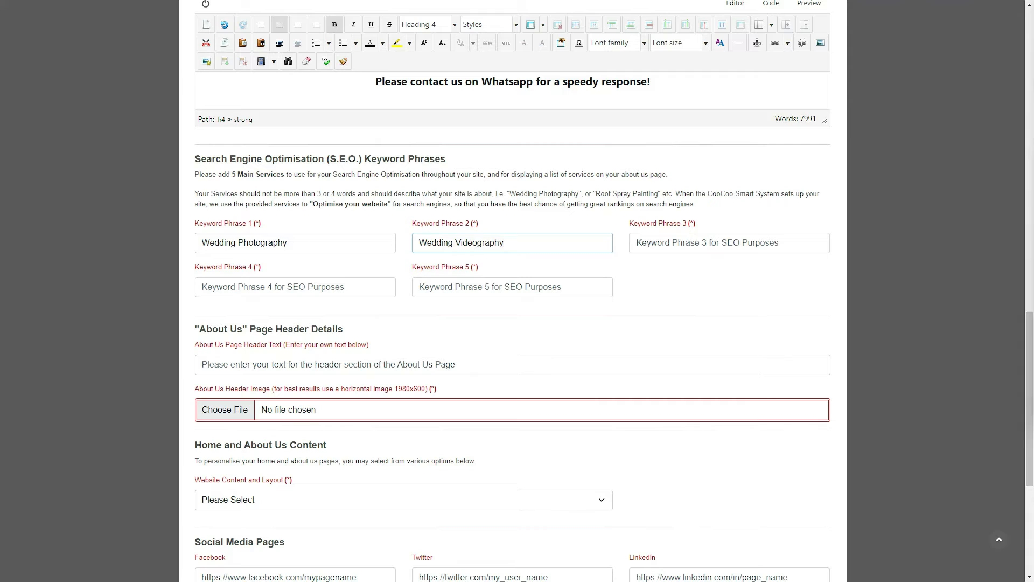
left_click(107, 277)
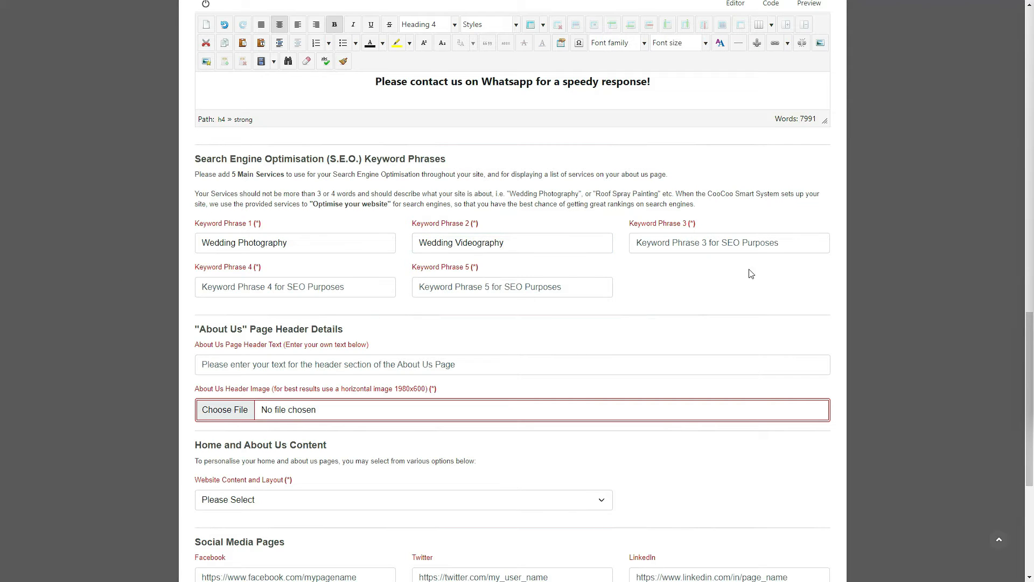
left_click(708, 237)
type("Event Photography")
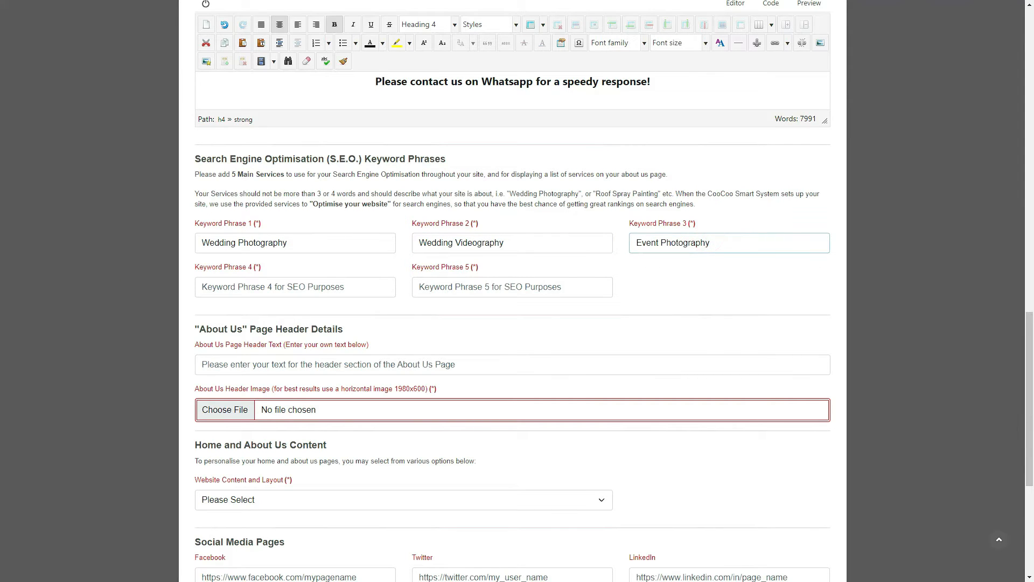
left_click(125, 285)
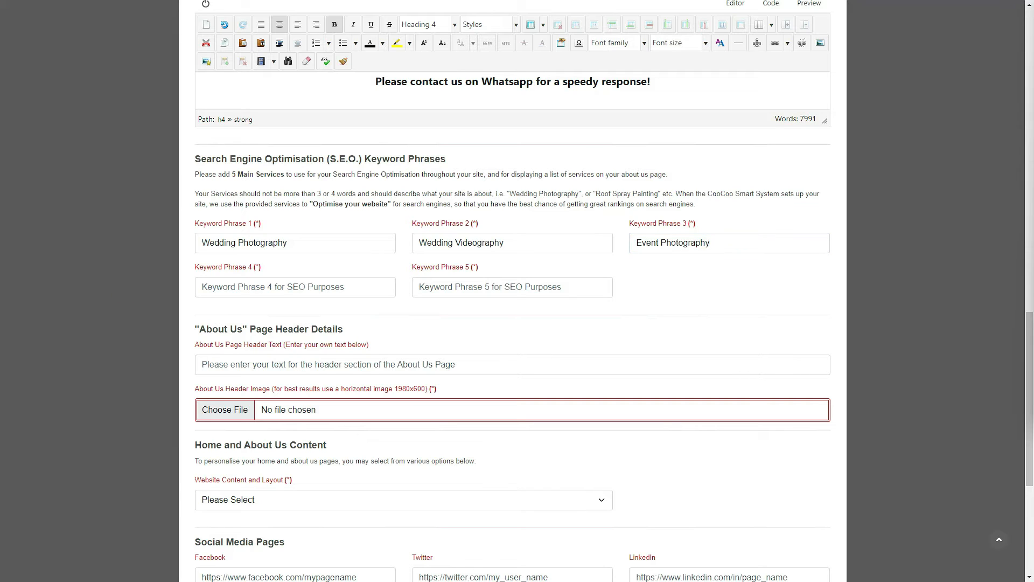
- Fill Keyword Phrases 4 and 5 with Barmitzvah Photography and Commercial Photography
left_click(309, 287)
type("Barmitzvah Photography")
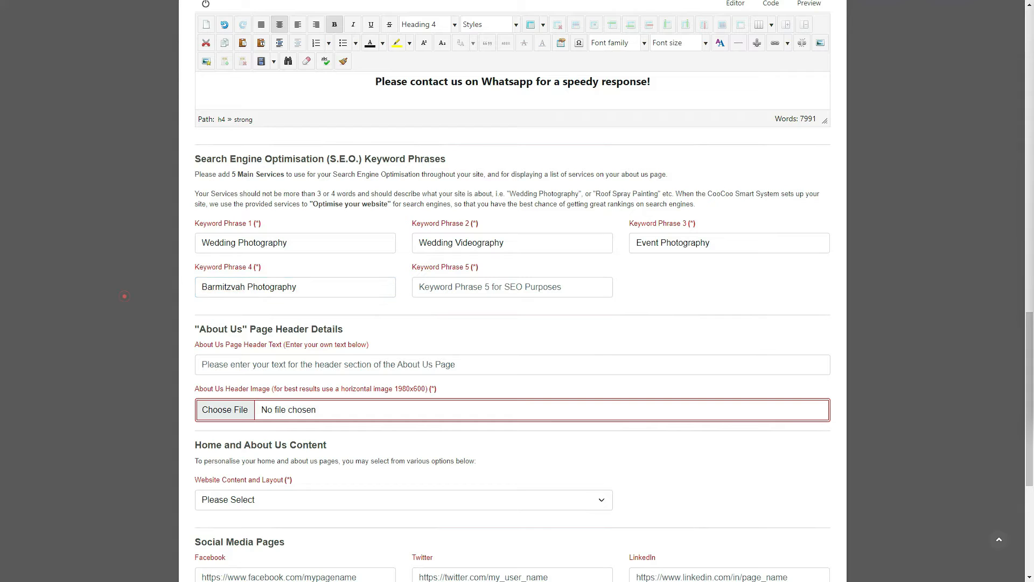
left_click(125, 297)
left_click(455, 287)
type("Commercial Photography")
left_click(648, 289)
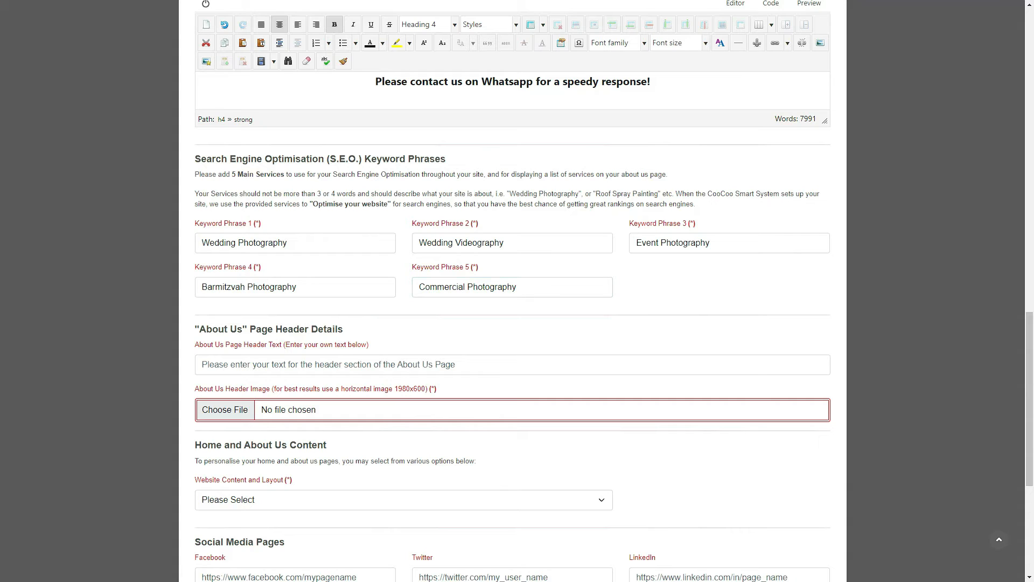
left_click(31, 304)
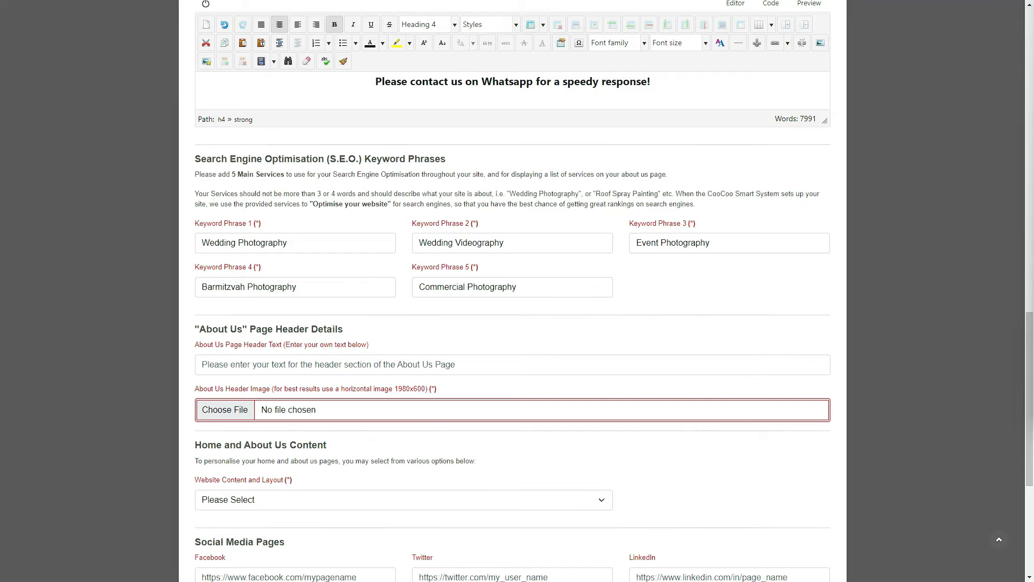
- Fill the About Us header with 'Wedding Photography is an Art within itself that is more than just photography.'
scroll(1029, 320, "down", 3)
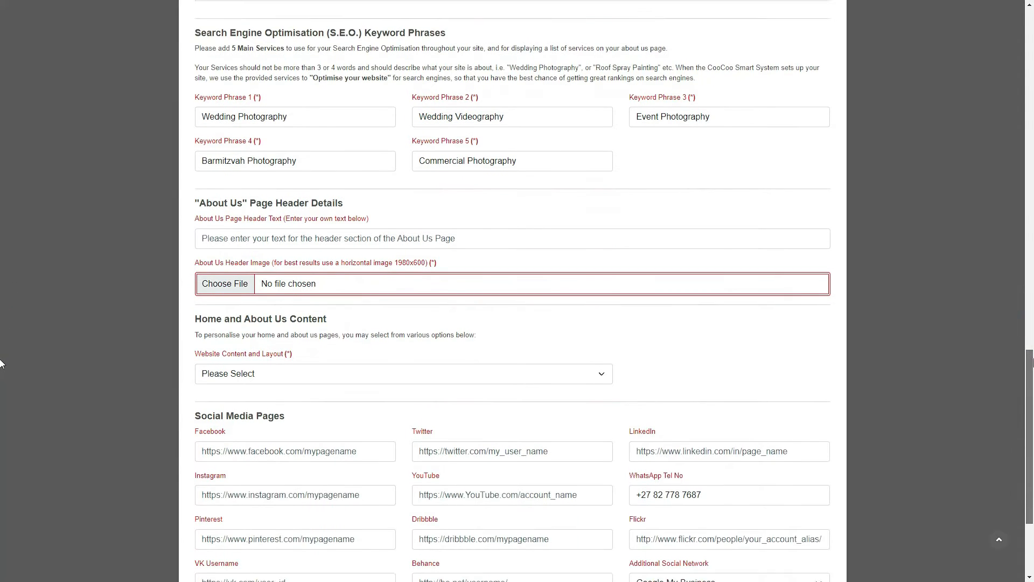
left_click(233, 203)
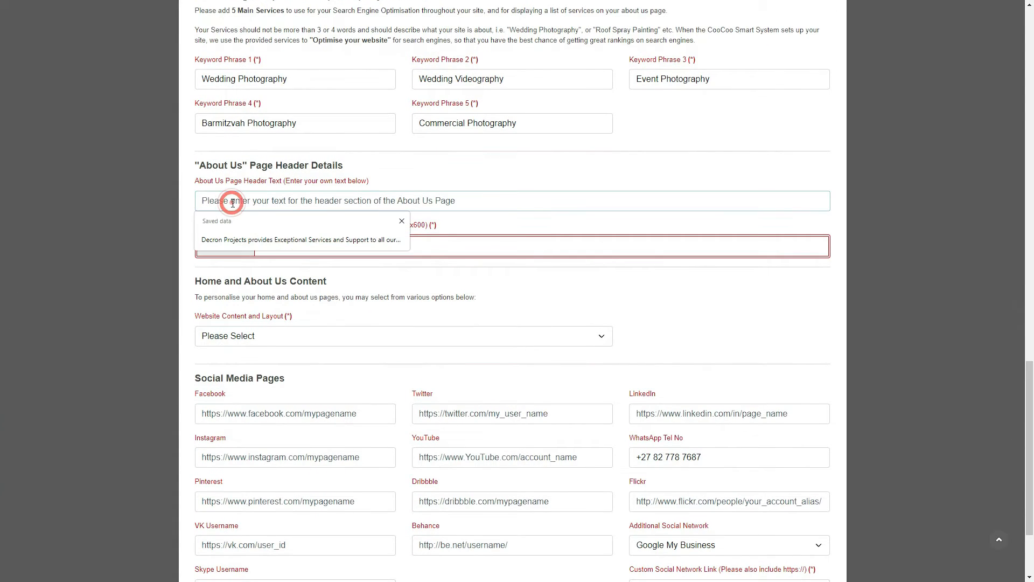
key("Down")
key("Return")
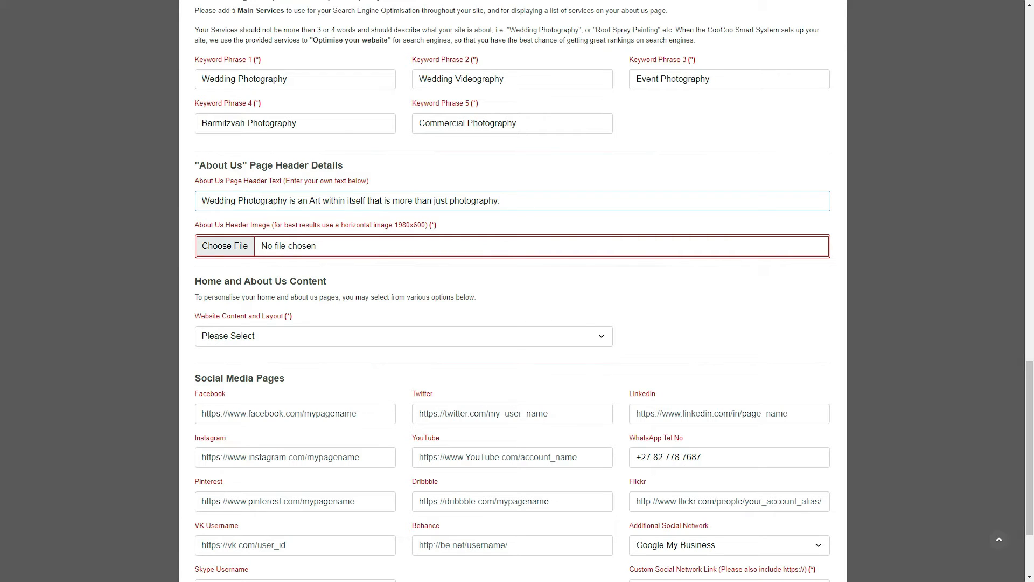
left_click(139, 345)
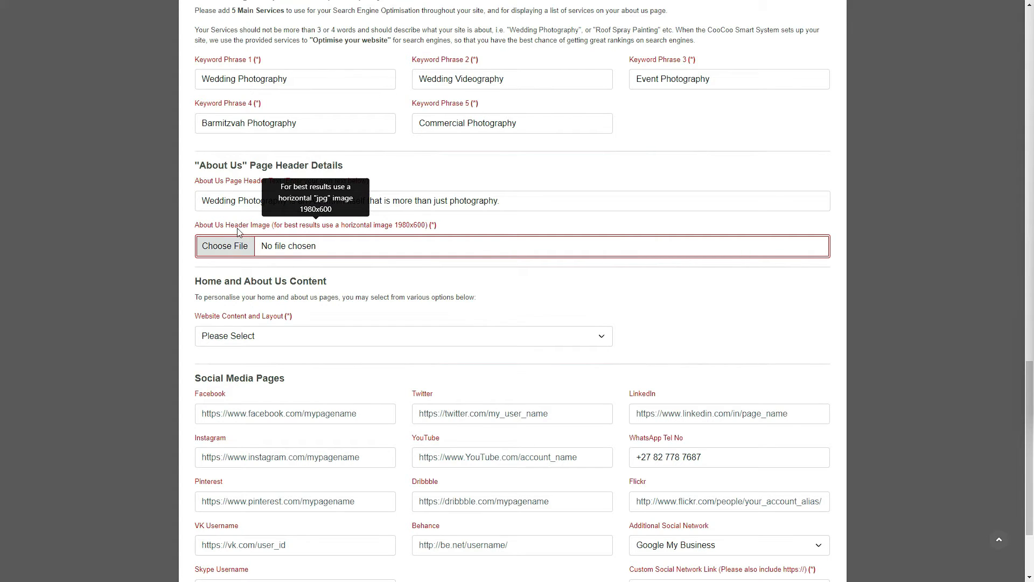
- Upload Wedding00006.jpg from the Photography > HD folder as the About Us header image
left_click(234, 247)
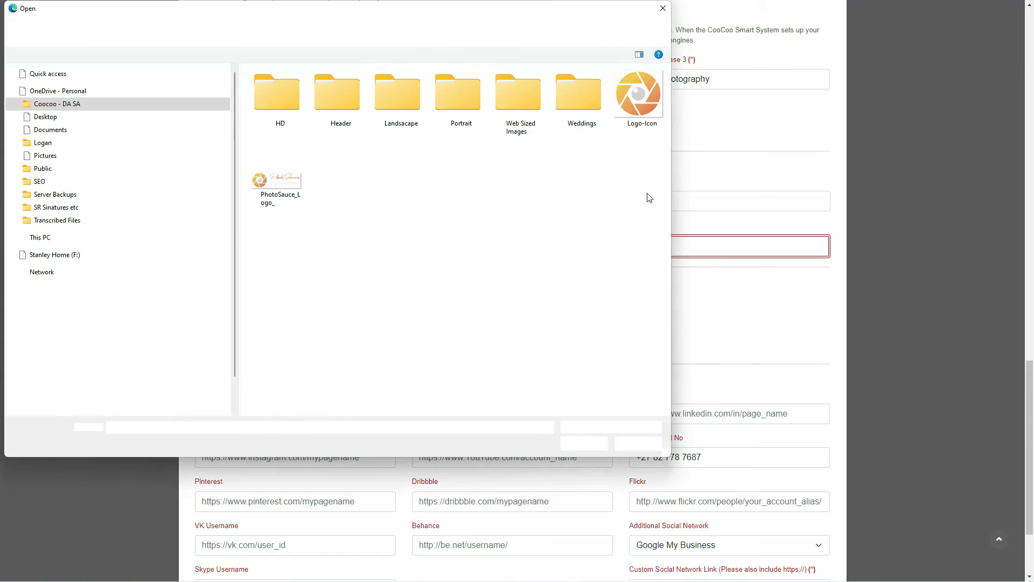
double_click(420, 125)
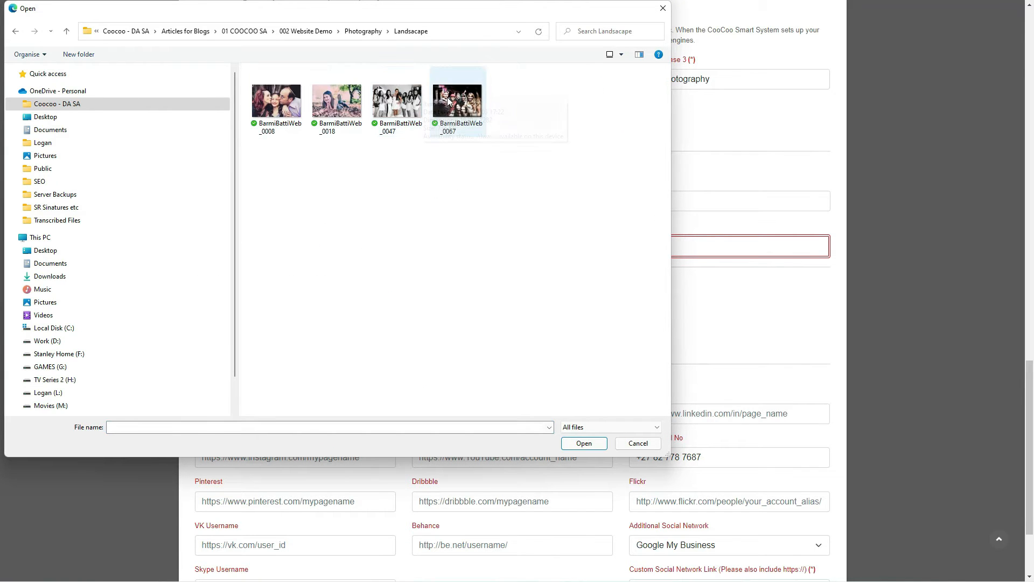
left_click(359, 32)
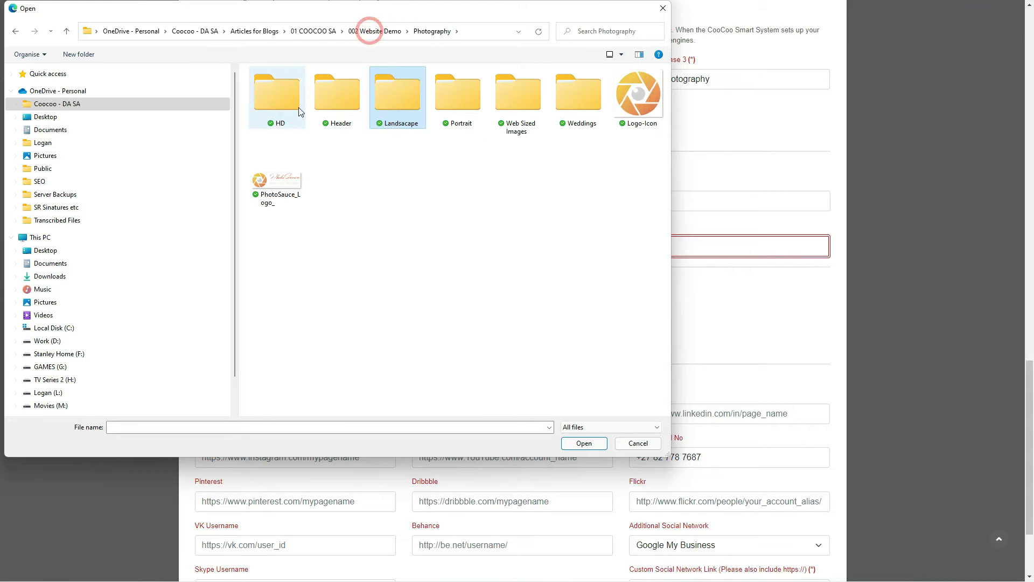
double_click(302, 108)
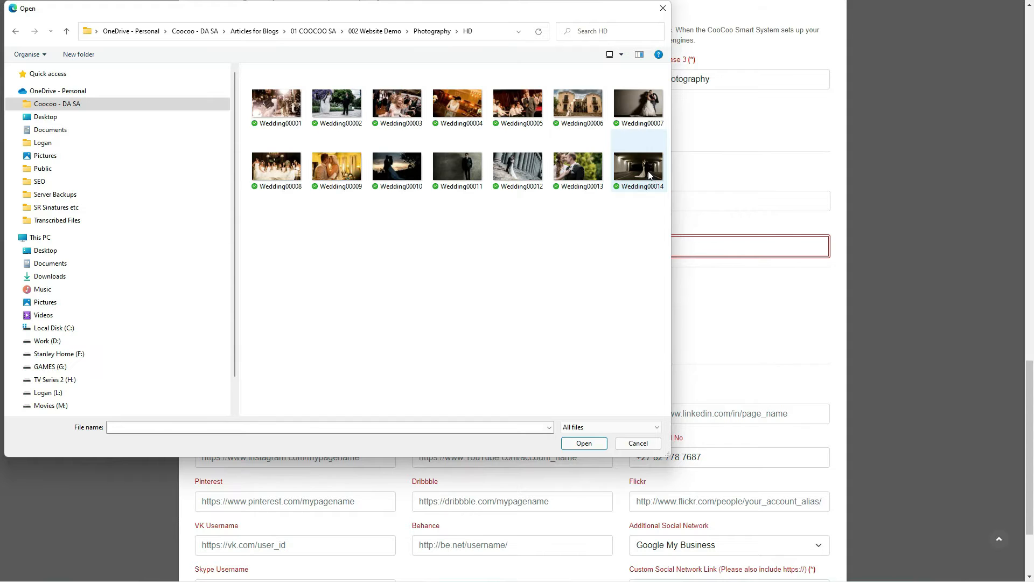
double_click(578, 108)
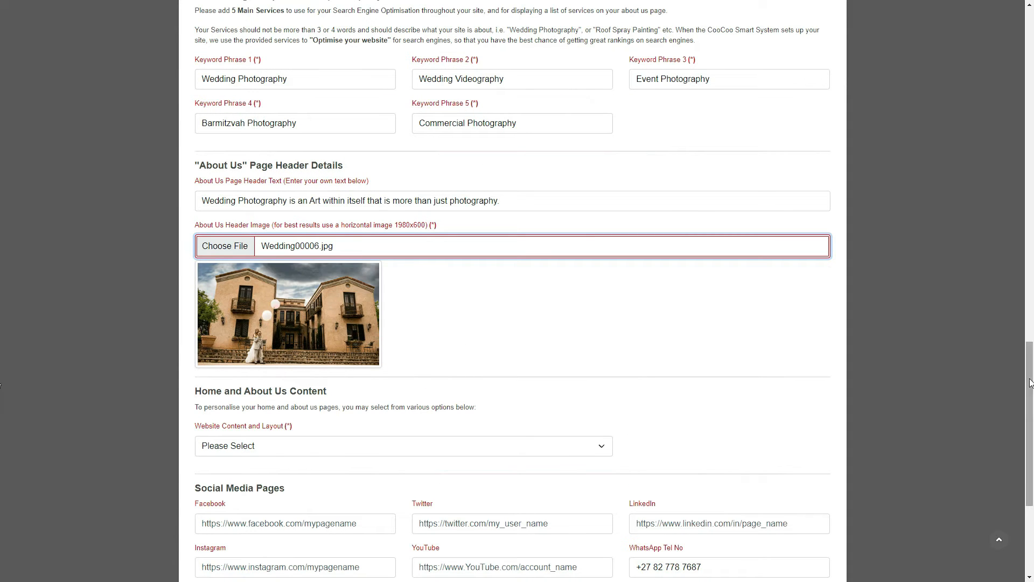
- Set Website Content and Layout to Full Home and About Us layout to your own content
scroll(291, 276, "down", 3)
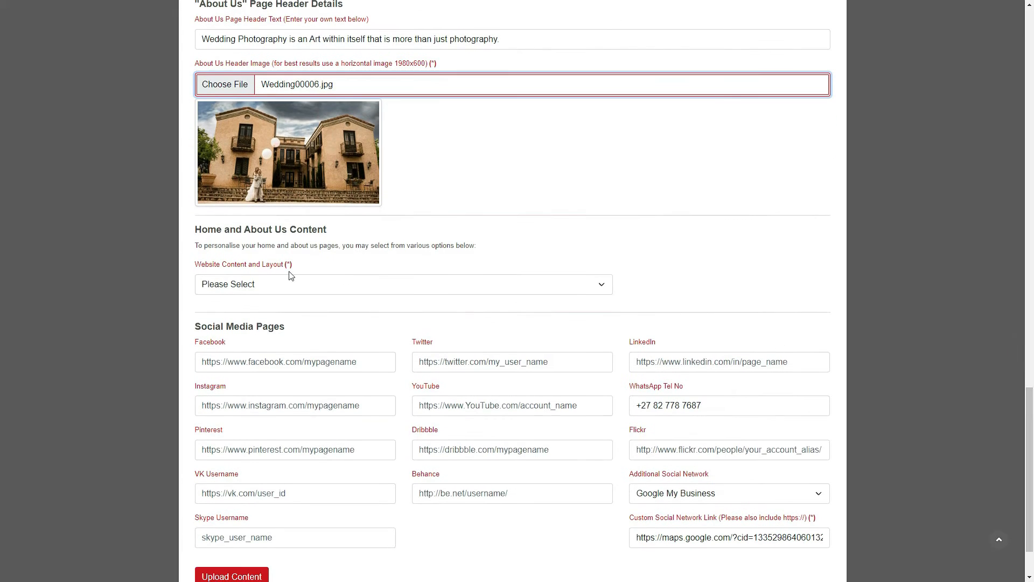
left_click(233, 286)
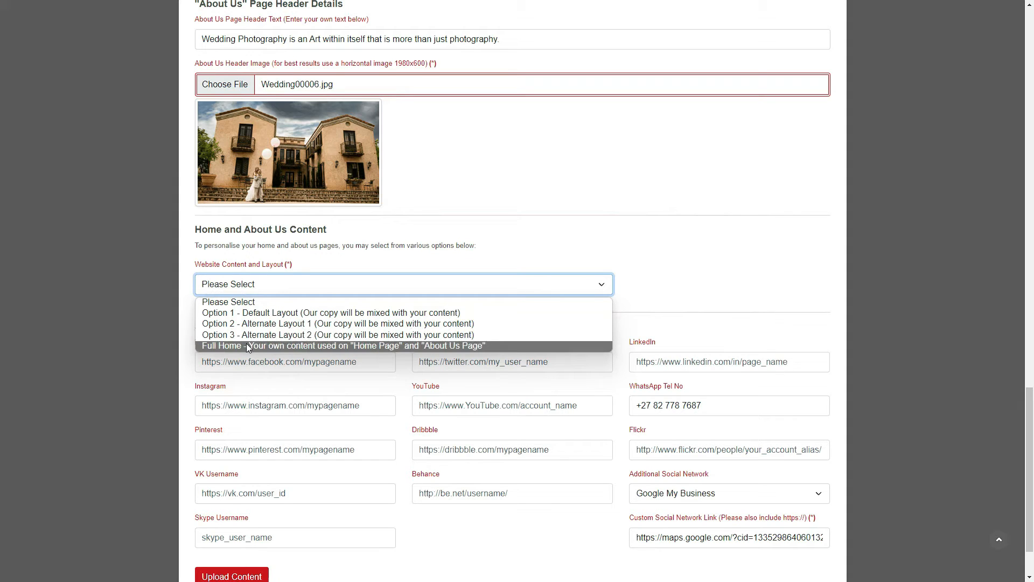
left_click(278, 346)
left_click(333, 328)
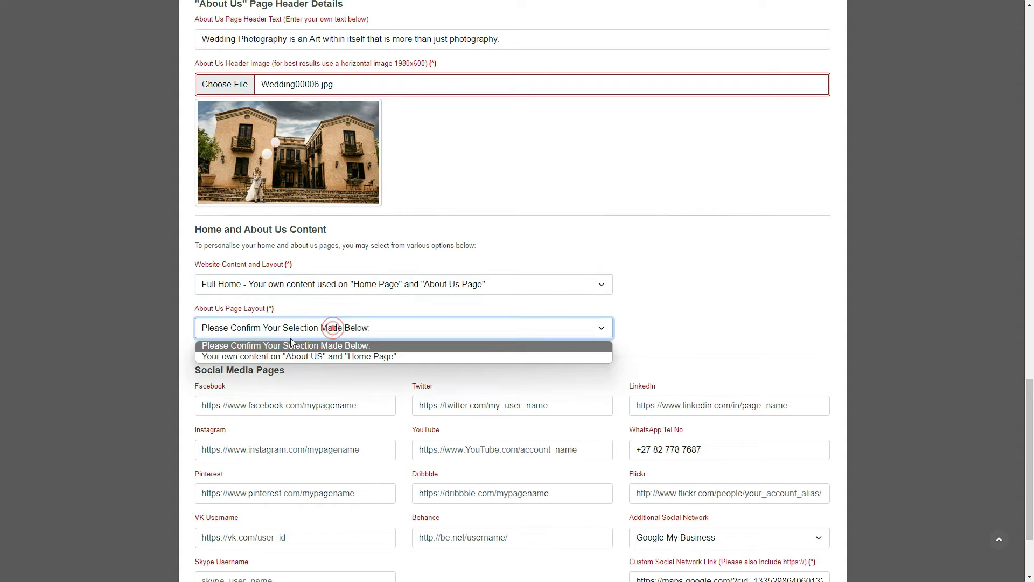
left_click(285, 356)
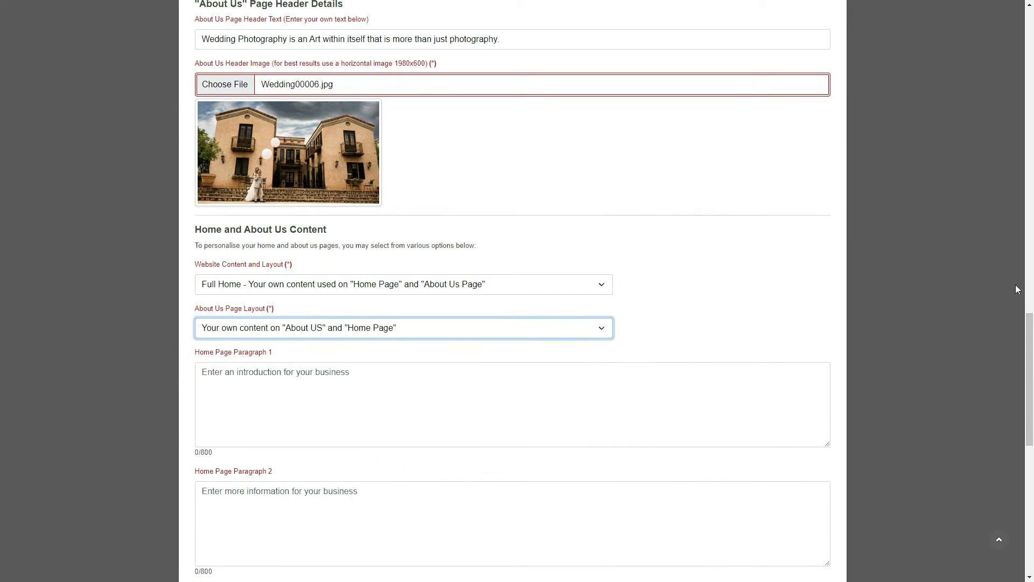
- Scroll through the form to review the layout options below
scroll(845, 308, "down", 2)
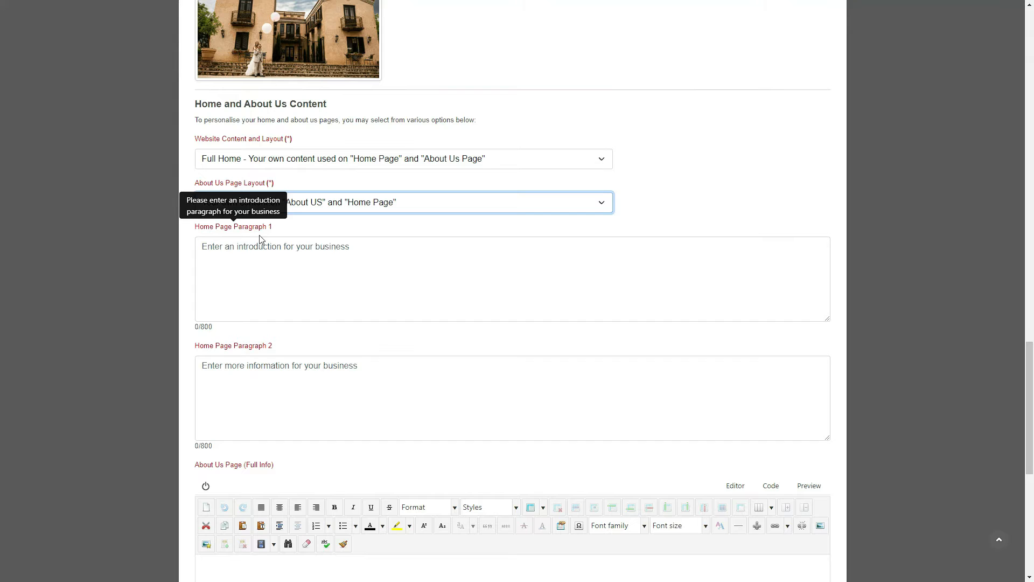
mouse_move(257, 349)
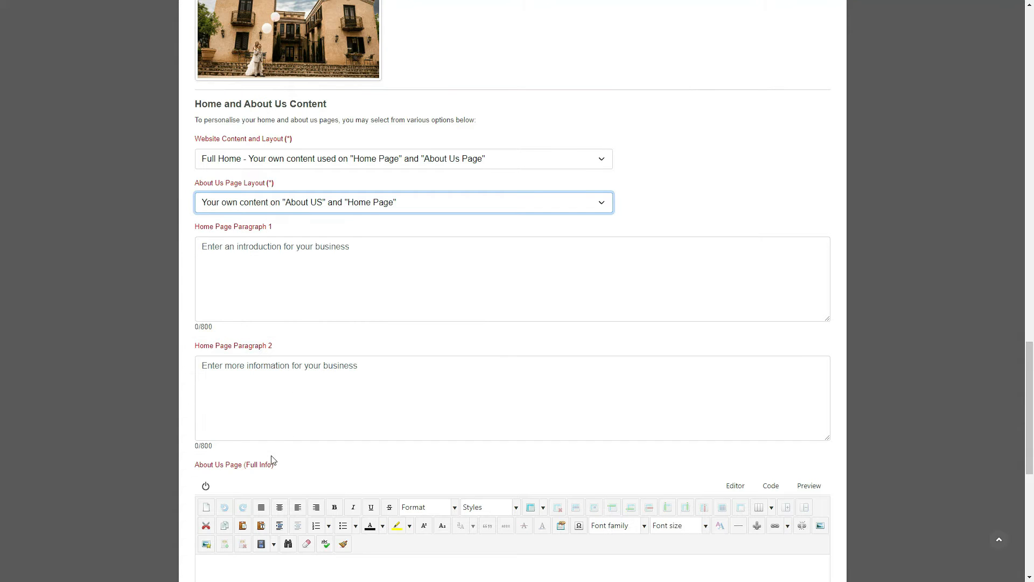
scroll(427, 467, "down", 2)
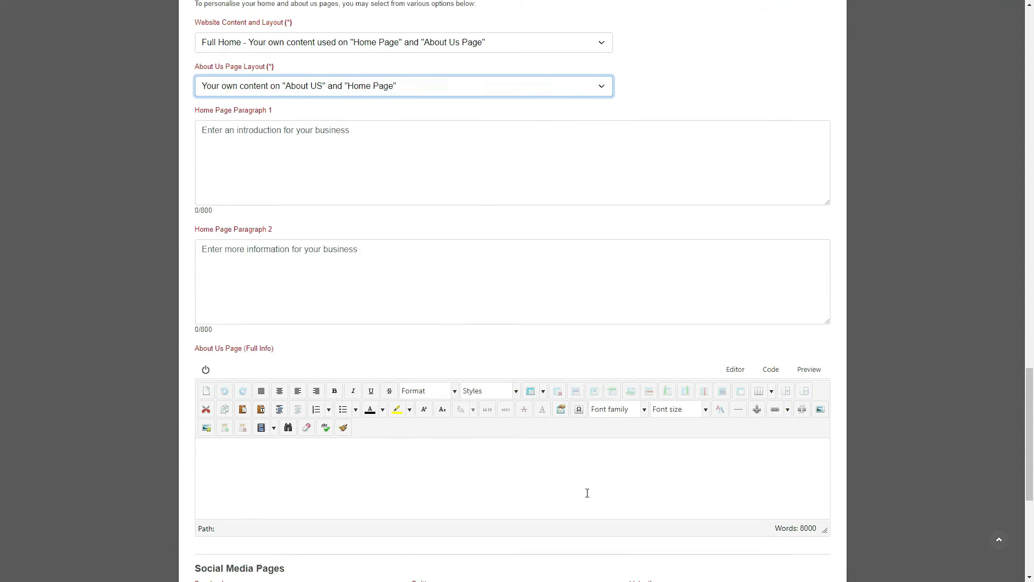
triple_click(817, 526)
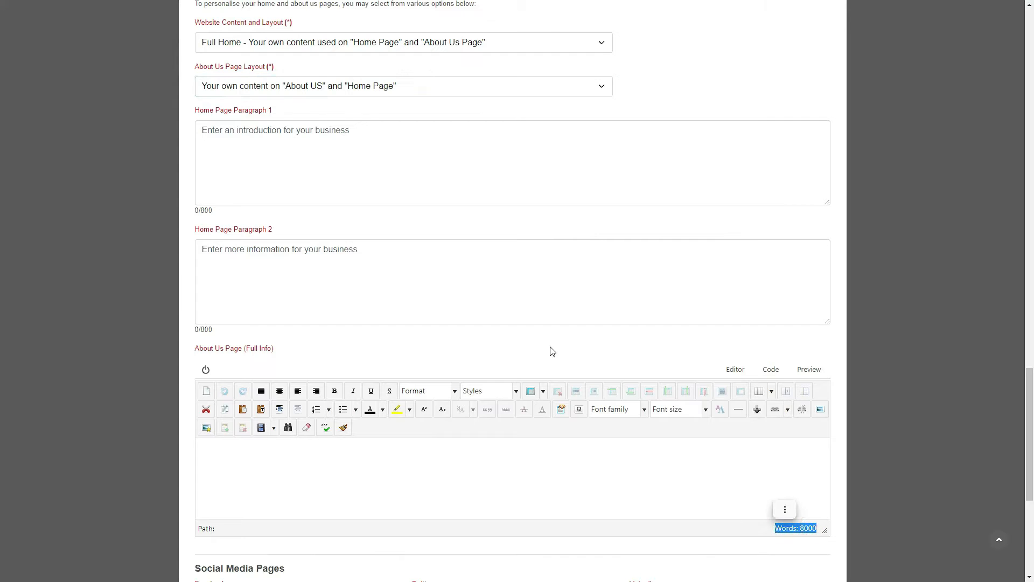
mouse_move(239, 117)
mouse_move(250, 233)
mouse_move(244, 353)
scroll(1020, 386, "up", 2)
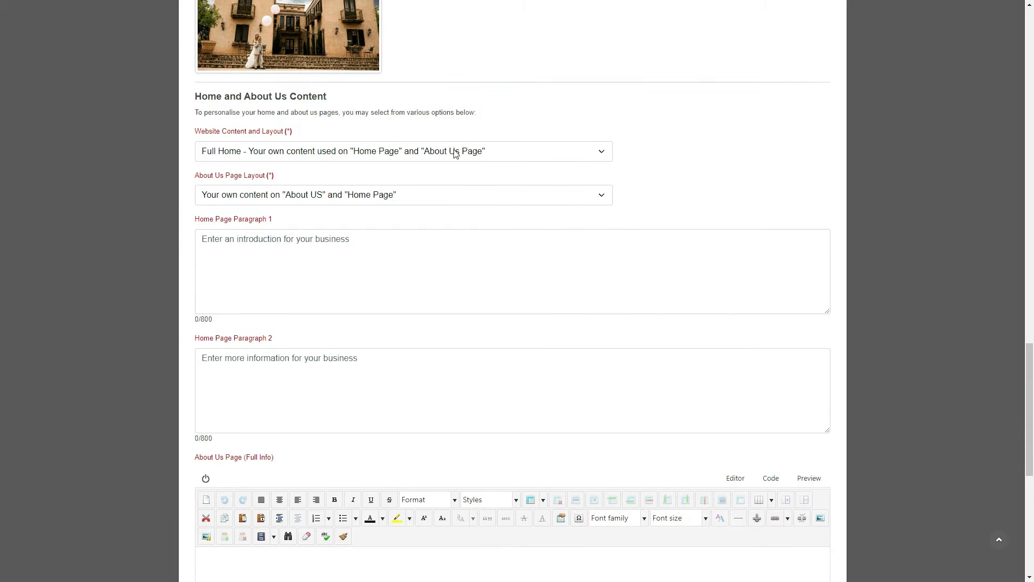
- Switch to Option 1 - Default Layout and a mix of custom and your own About Us content
left_click(456, 154)
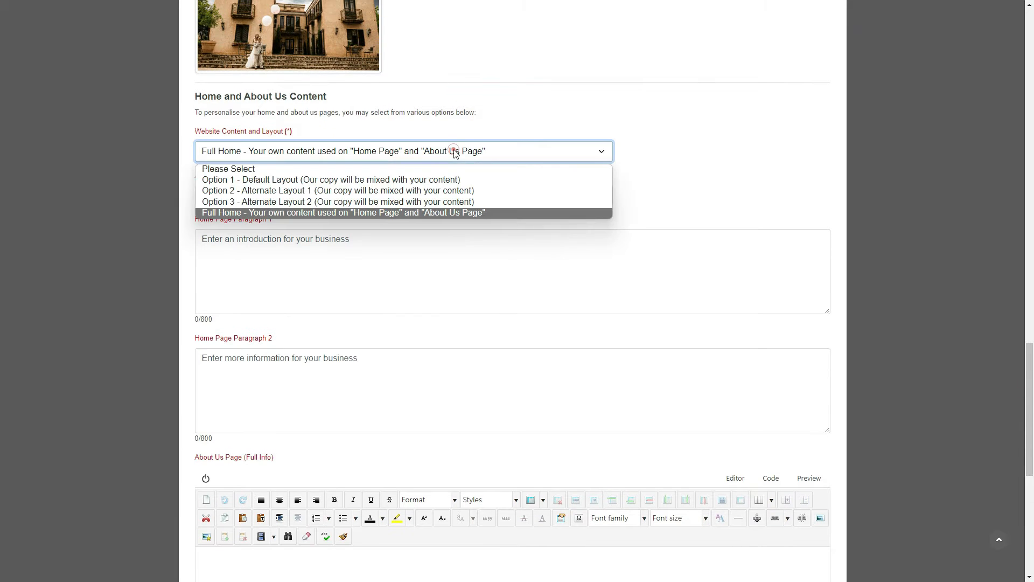
left_click(265, 184)
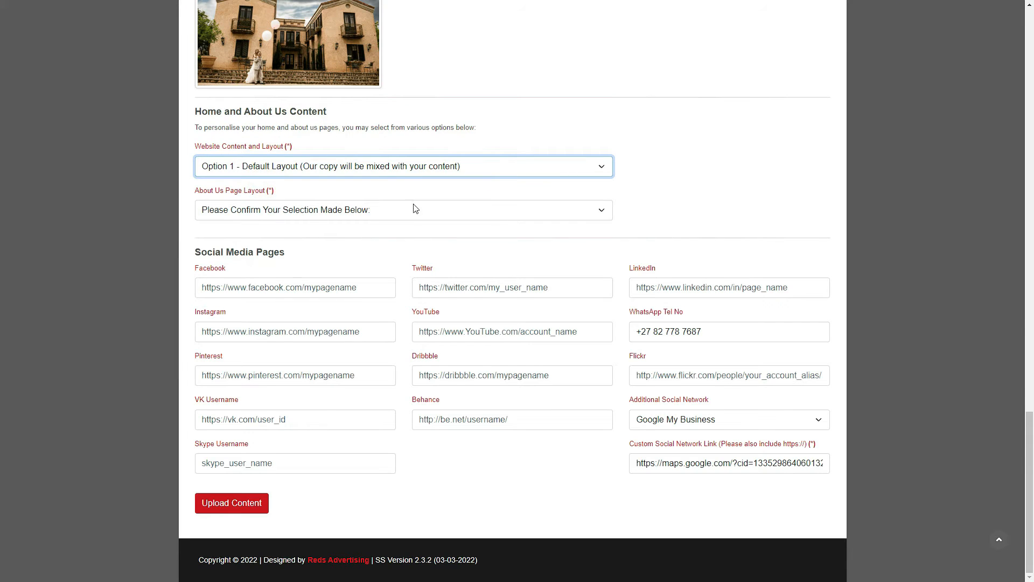
left_click(423, 214)
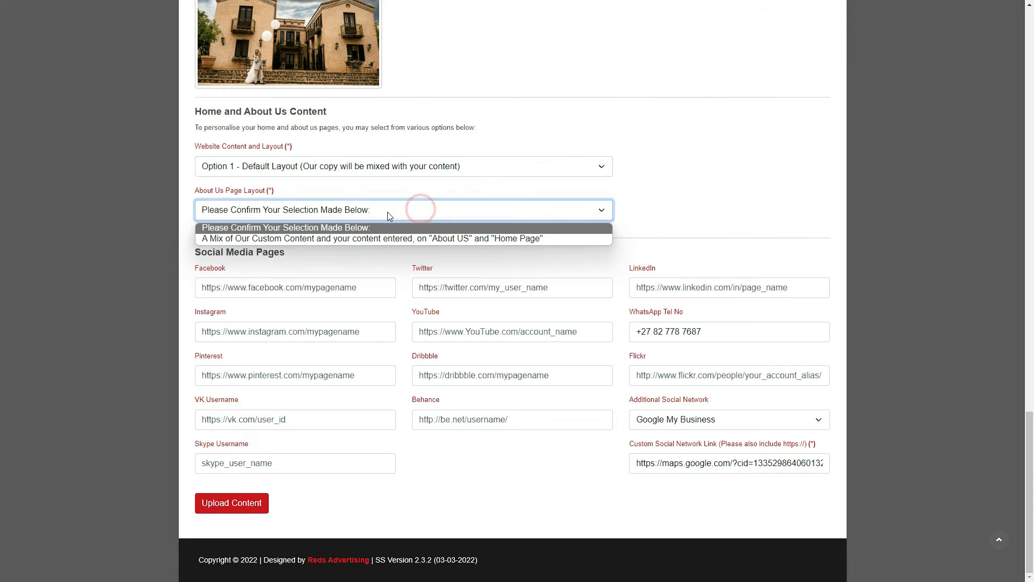
left_click(496, 240)
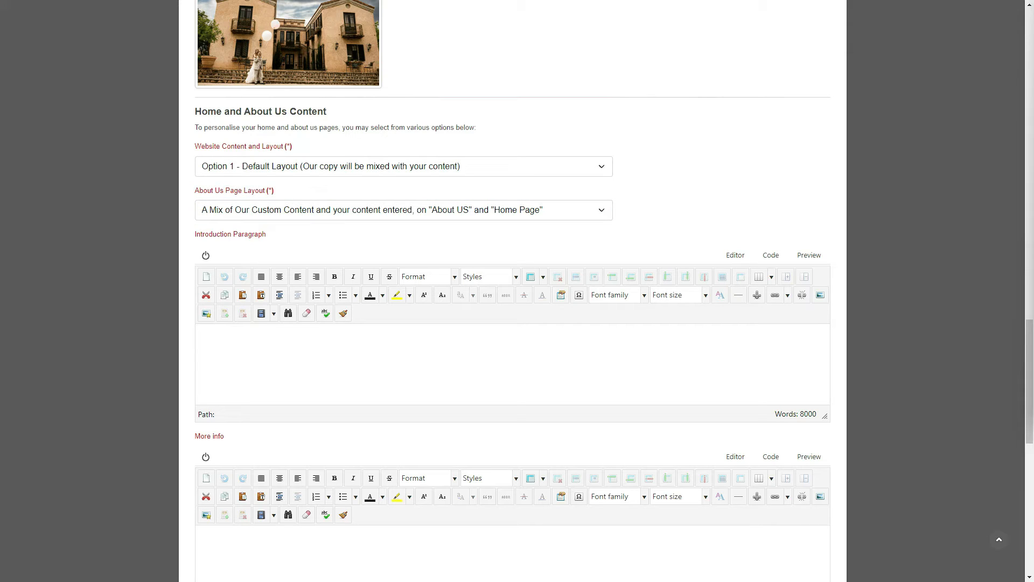
- Paste the introduction text into the Introduction Paragraph editor
left_click(147, 187)
left_click(388, 341)
type("Wedding Photography is an Art within itself that is more than just photography. Creating the mood, setting the tone and capturing memories all in one. Passion through the lens")
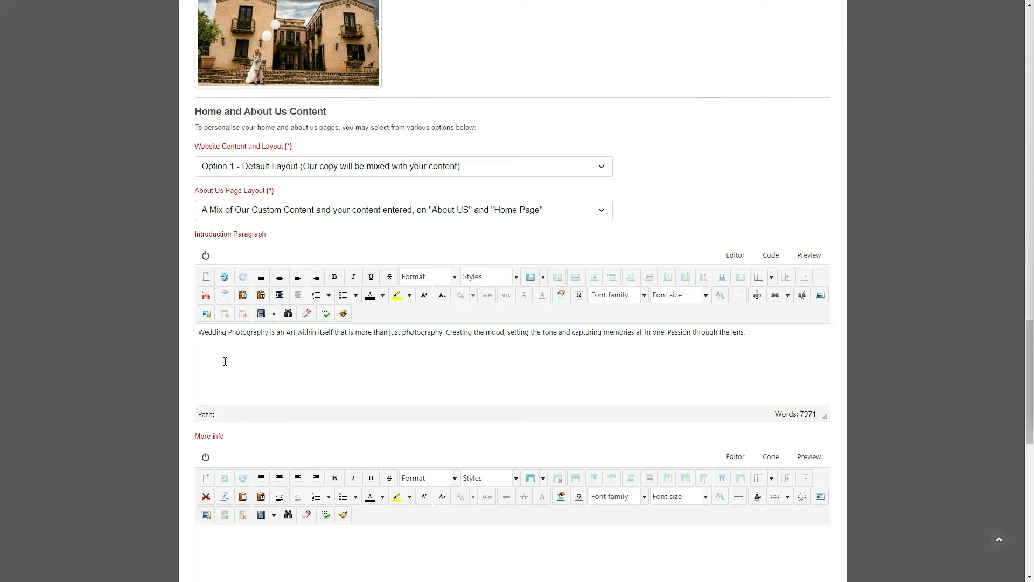
- Paste the More info text and make 'Creative Solutions for Anyone' a Heading 3
scroll(357, 427, "down", 2)
left_click(280, 425)
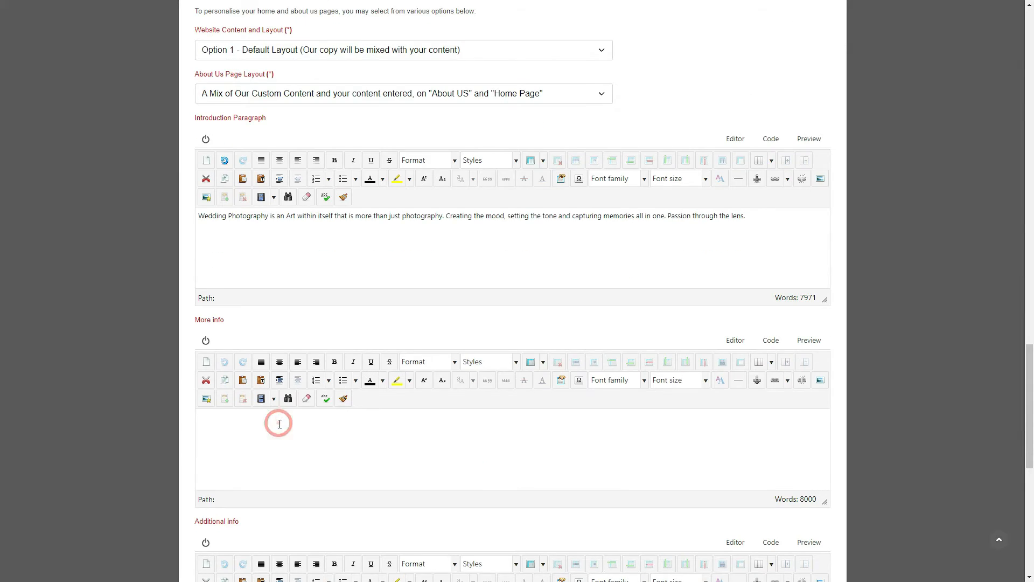
type("Creative Solutions for Anyone  Let us work together and create Digital Media. With years of experience, PhotoSauce and the team will help you achieve your digital requirements.")
left_click_drag(307, 419, 195, 421)
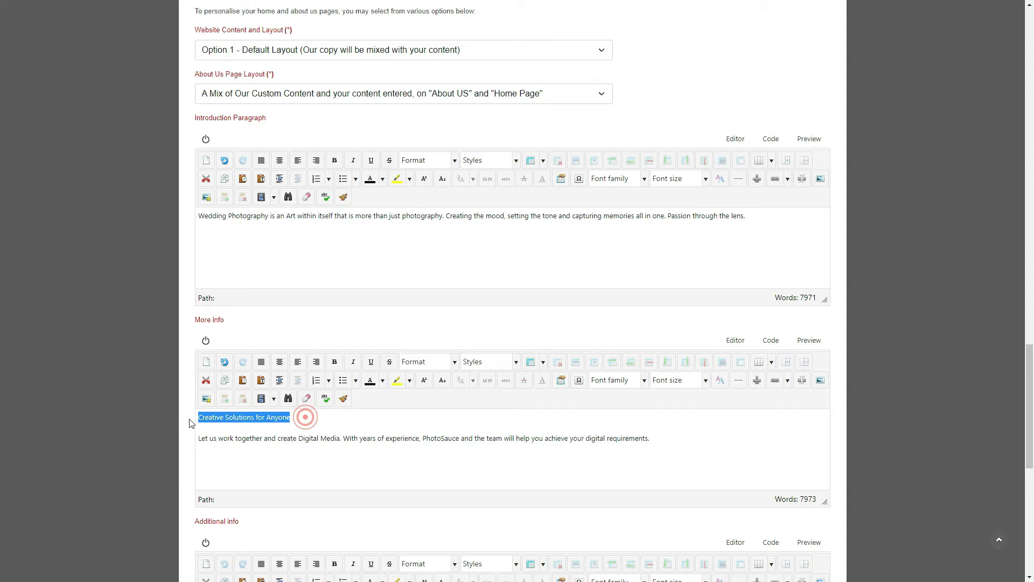
left_click(418, 361)
left_click(444, 476)
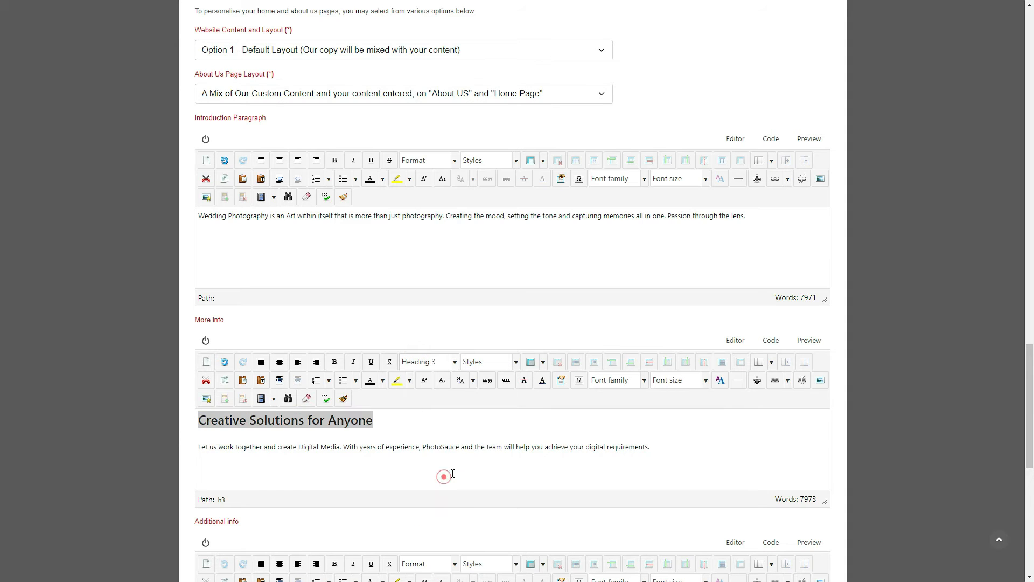
left_click(324, 462)
left_click(264, 437)
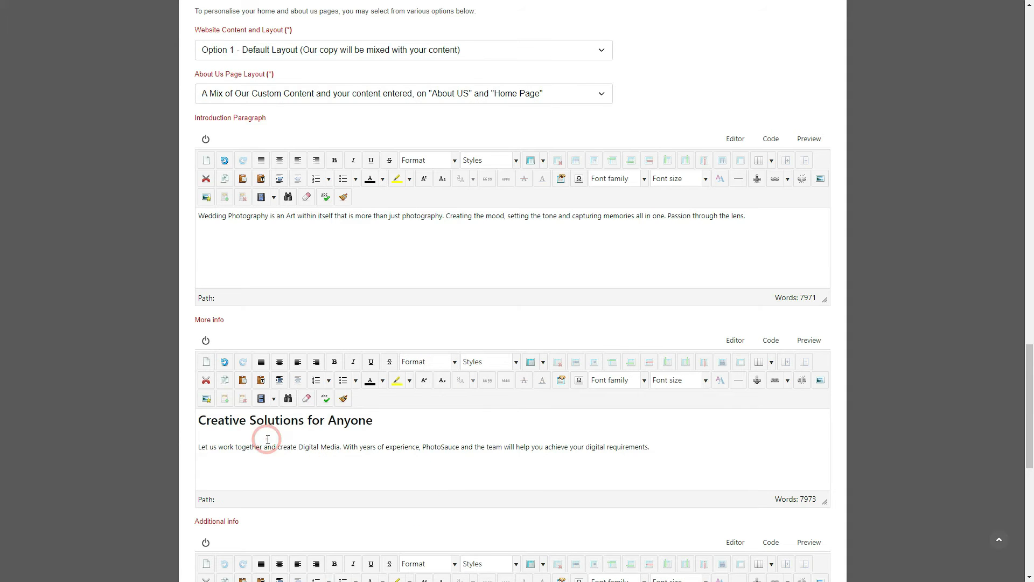
key("BackSpace")
- Paste the Additional info text and make 'Let's Collaborate!' a Heading 3
scroll(282, 452, "down", 2)
scroll(405, 454, "down", 2)
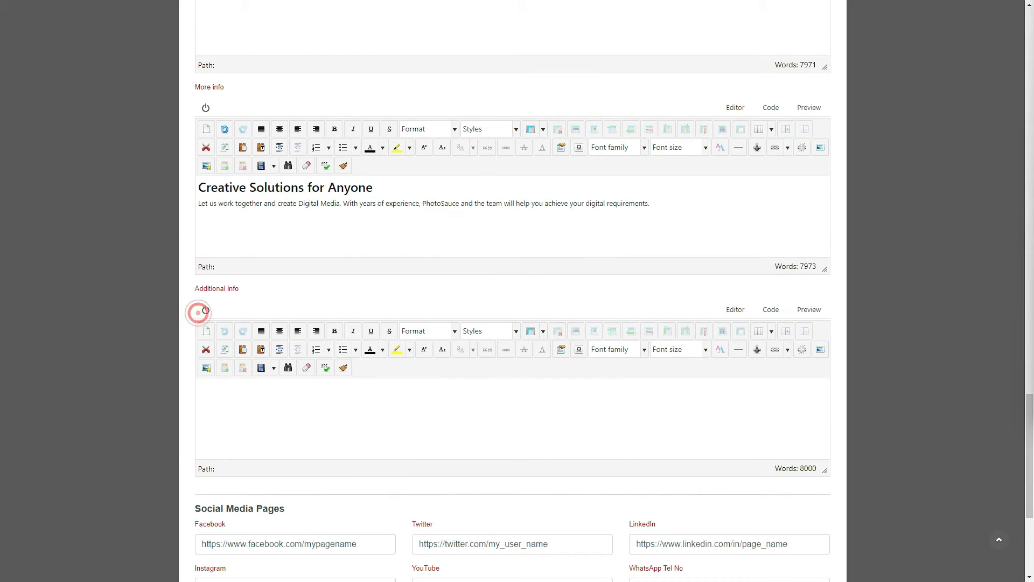
left_click(259, 395)
type("Let's Collaborate!  I am a typical \"people's person\". I would love to meet you and create art together! My passion is Digital Art and im excited to capture your vision and tell your story in the form of Art!")
triple_click(261, 388)
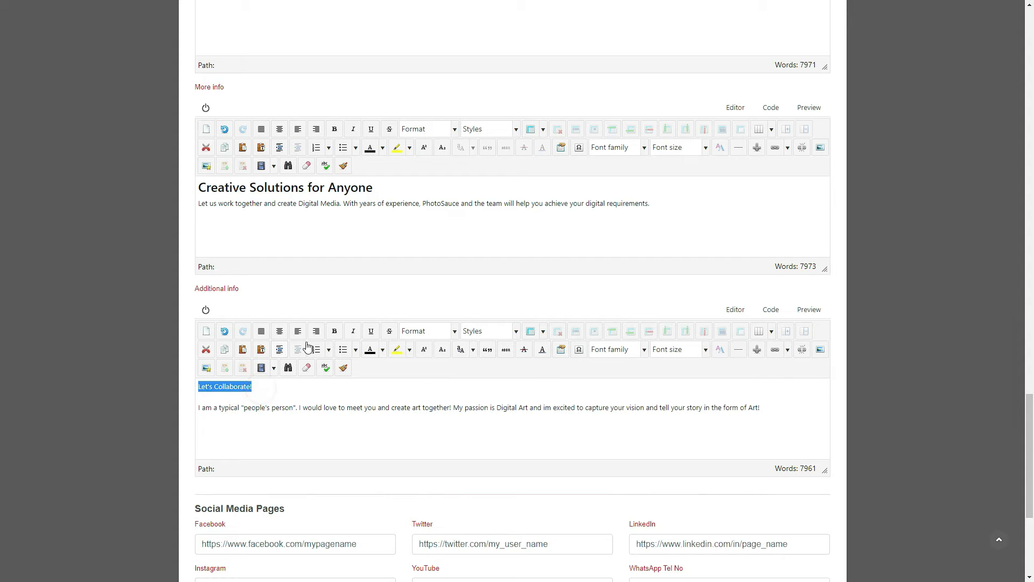
left_click(413, 331)
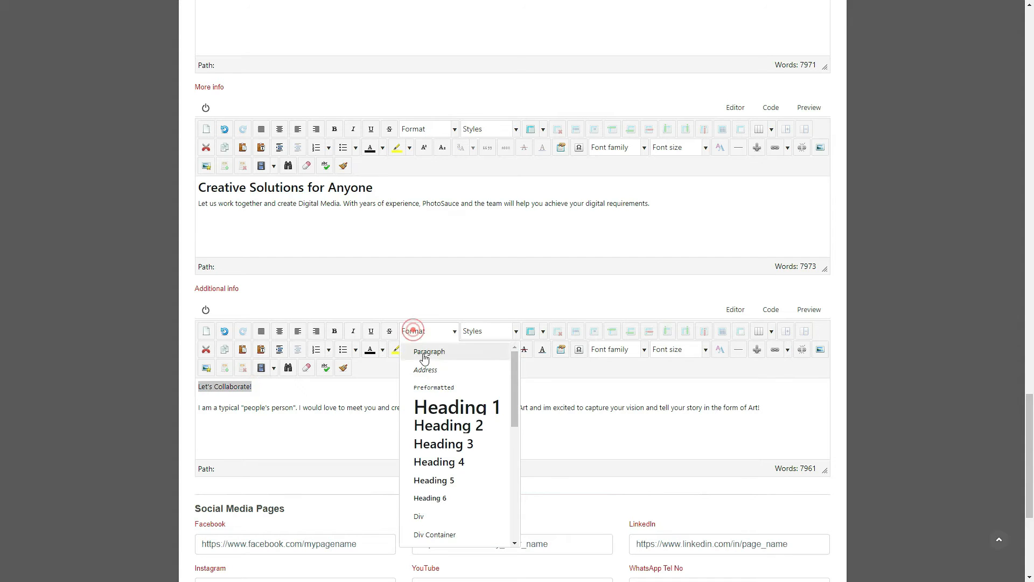
left_click(441, 426)
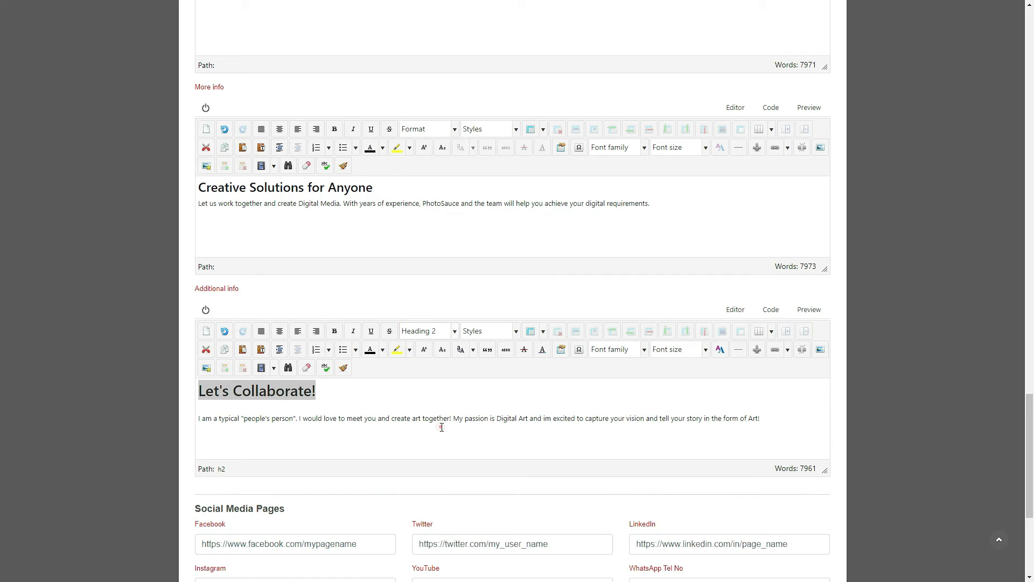
left_click(439, 330)
left_click(444, 371)
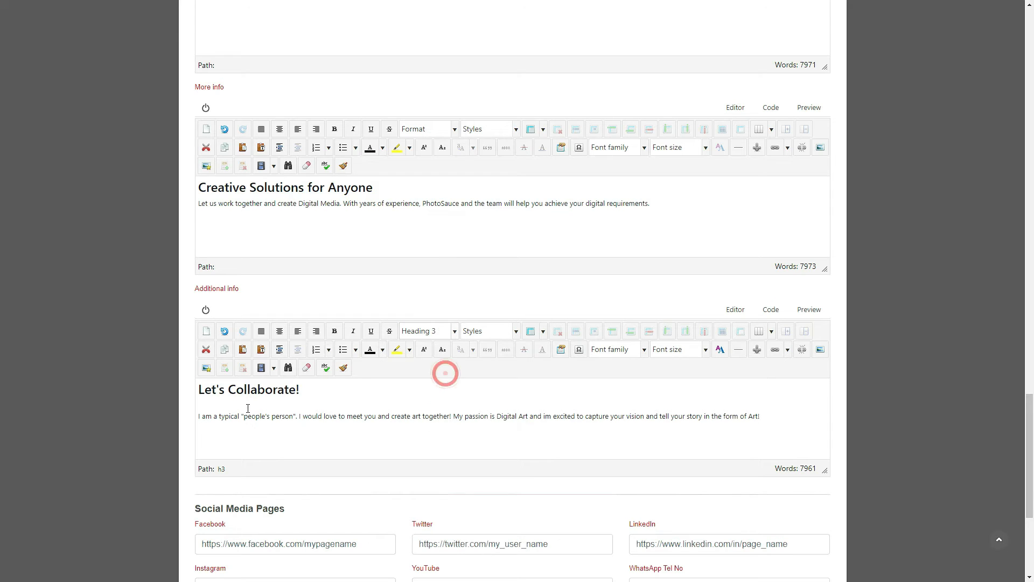
left_click(242, 407)
left_click(703, 433)
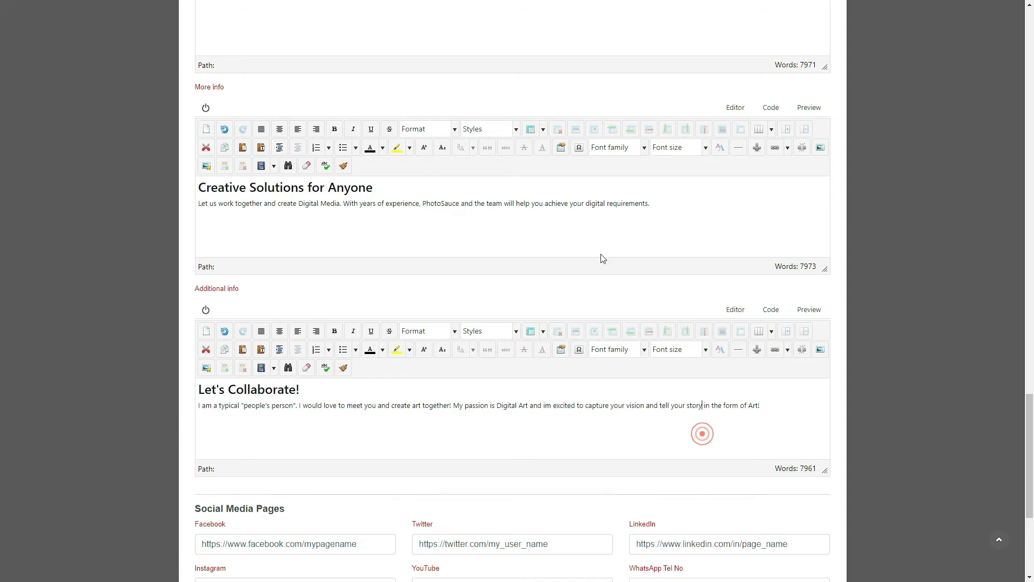
scroll(593, 269, "up", 2)
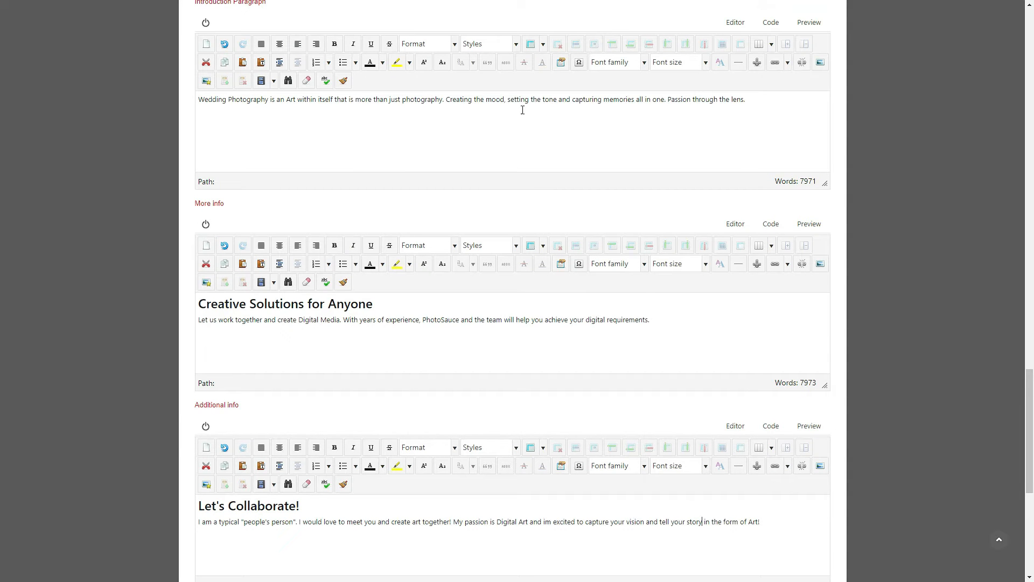
scroll(609, 379, "down", 2)
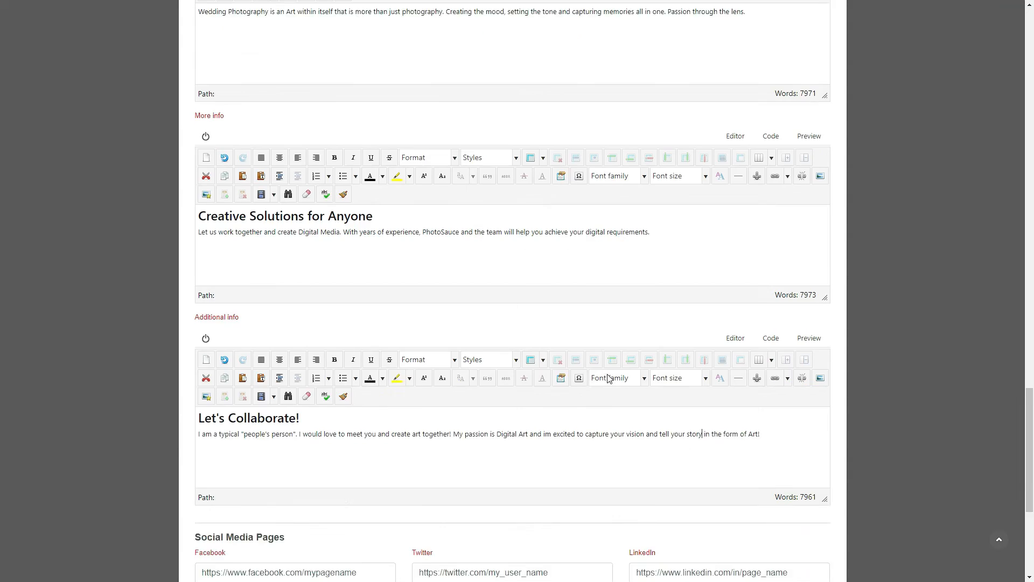
scroll(609, 379, "down", 5)
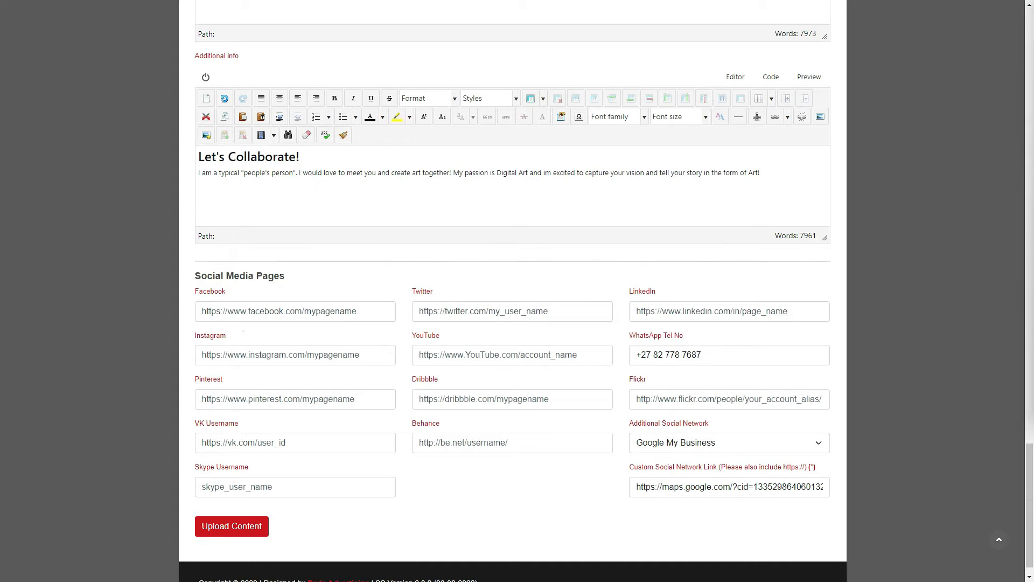
- Paste the Instagram profile and Facebook page addresses into their fields
left_click(243, 331)
left_click(270, 360)
type("https://www.instagram.com/photosauce_photography/")
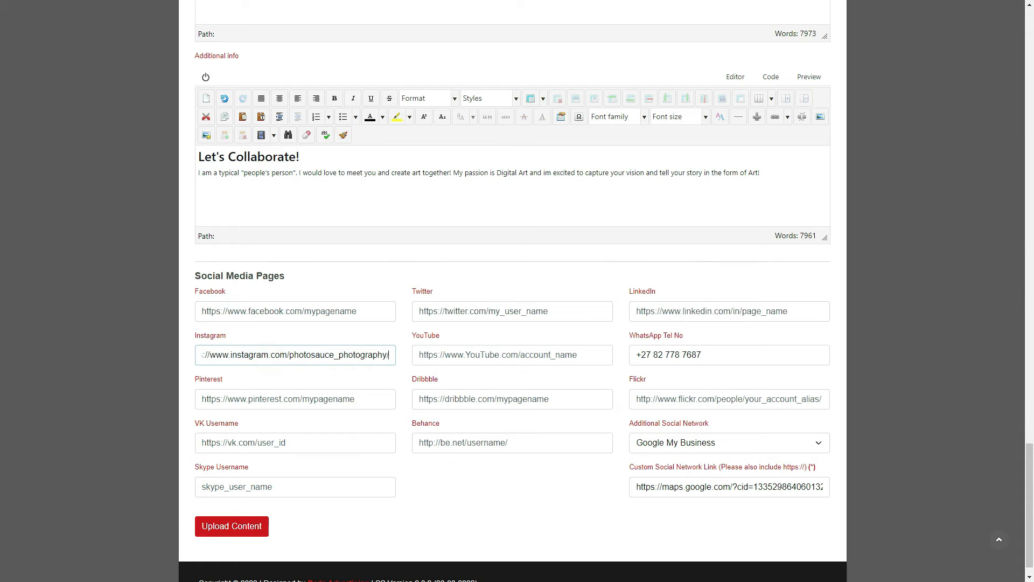
left_click(186, 319)
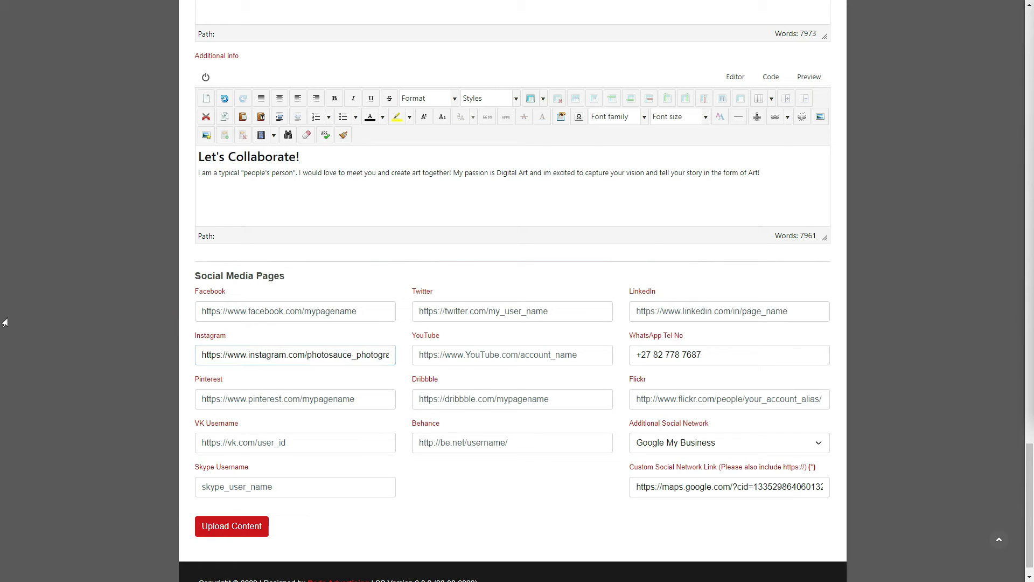
left_click(295, 311)
type("https://www.facebook.com/PhotoSauce")
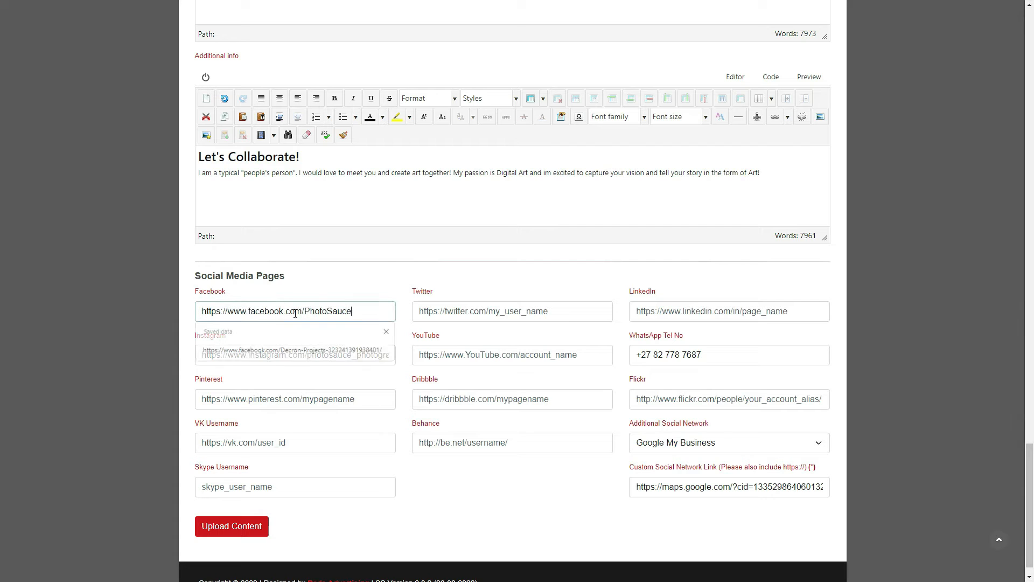
- Keep Google My Business as the additional social network and submit the content
left_click(355, 285)
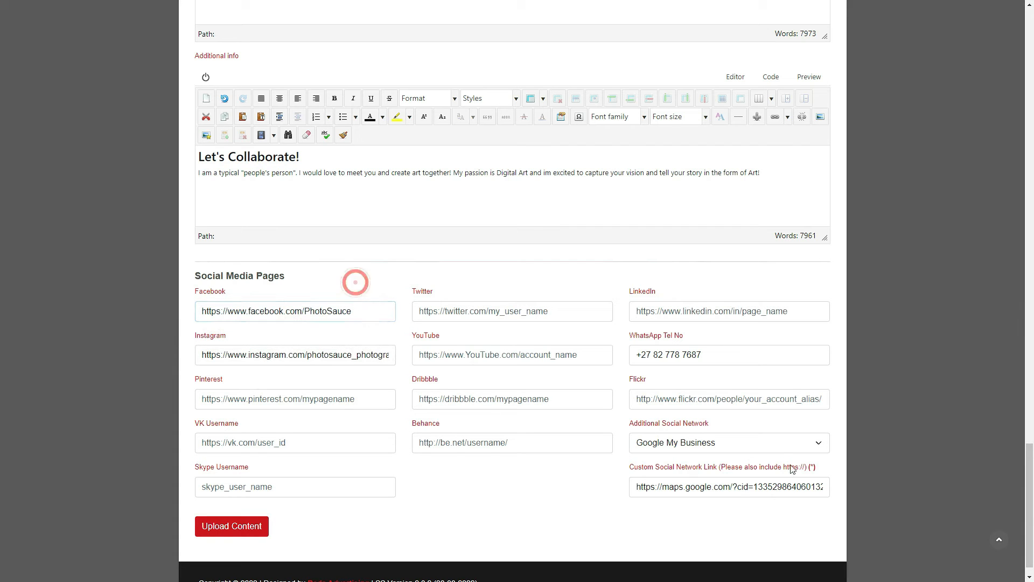
left_click(691, 443)
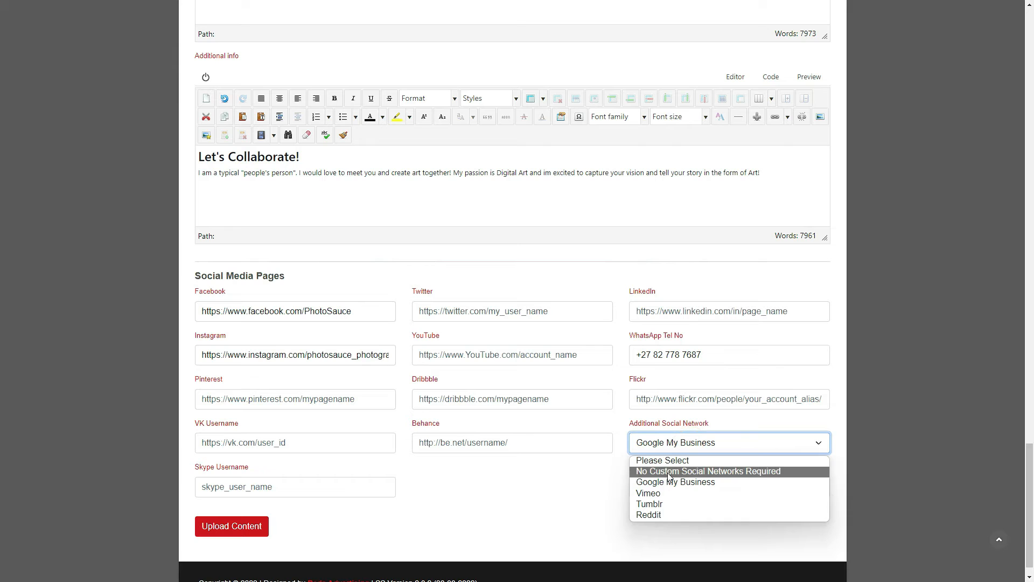
left_click(568, 491)
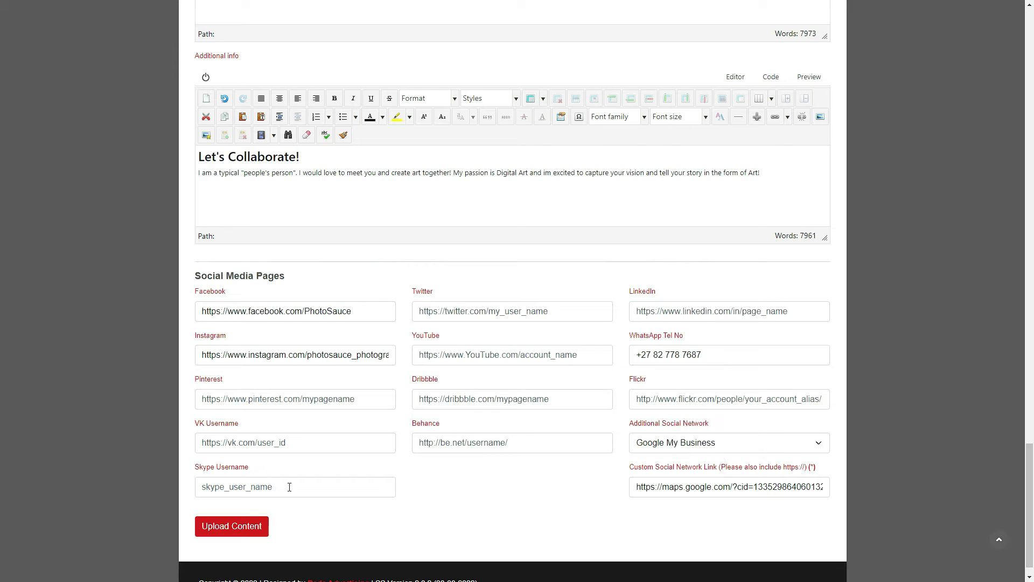
left_click(238, 532)
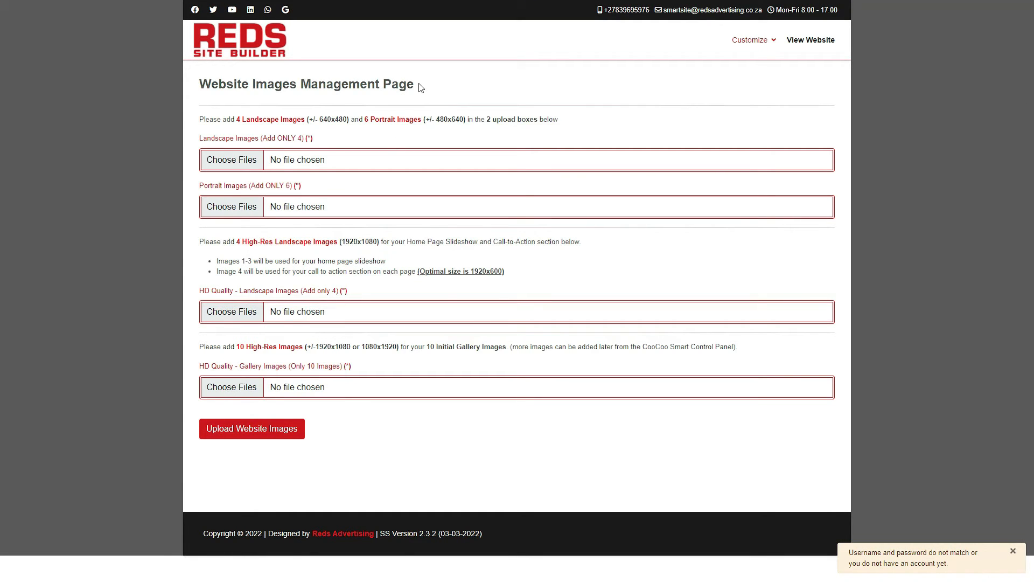
- Highlight the heading and requirements: 4 landscape, 6 portrait, 4 HD landscape, 10 gallery images
left_click_drag(419, 85, 198, 85)
left_click_drag(438, 87, 198, 85)
left_click(469, 84)
left_click_drag(238, 118, 352, 120)
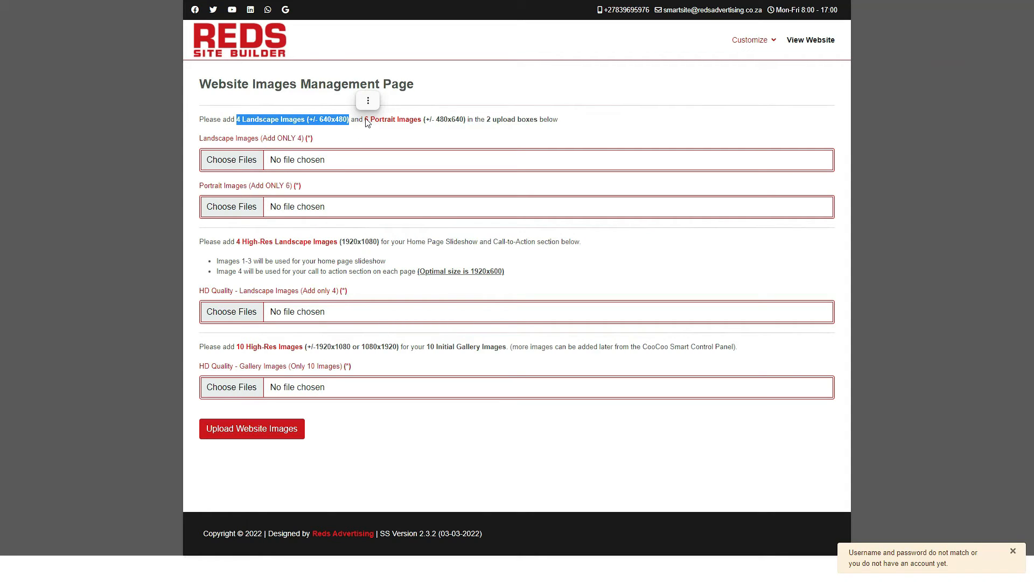
left_click_drag(366, 120, 404, 120)
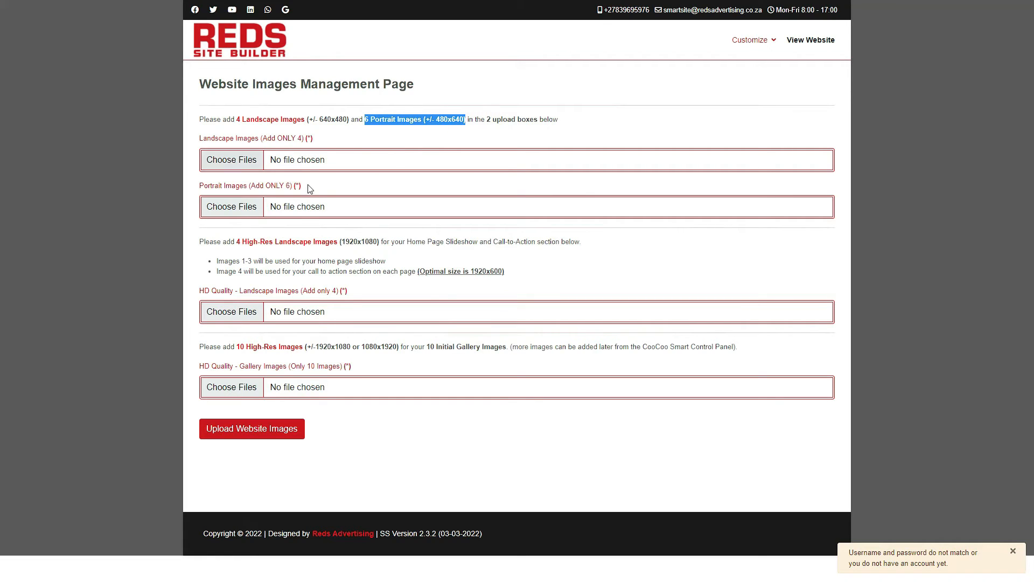
left_click_drag(241, 243, 379, 242)
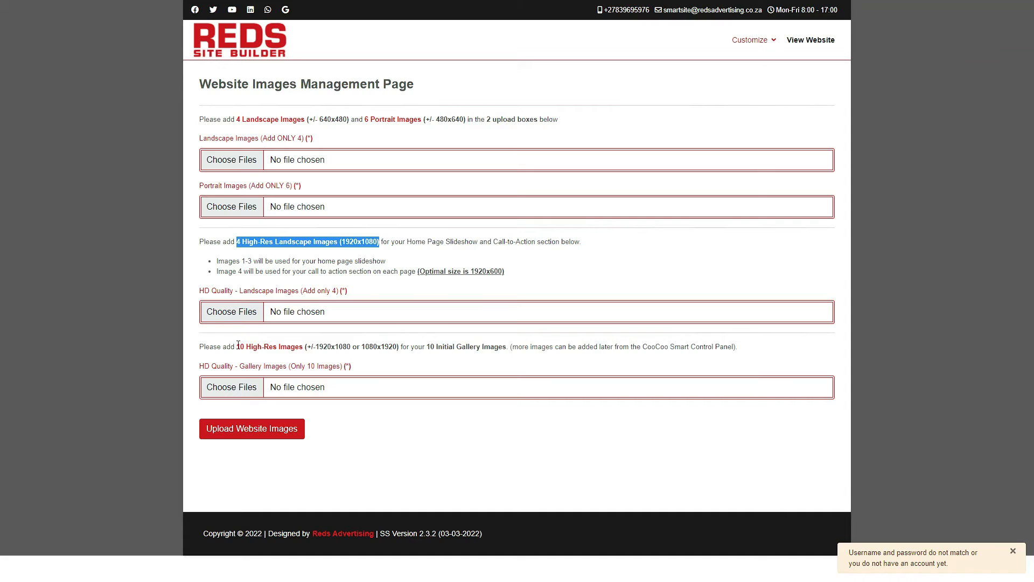
left_click_drag(238, 346, 399, 347)
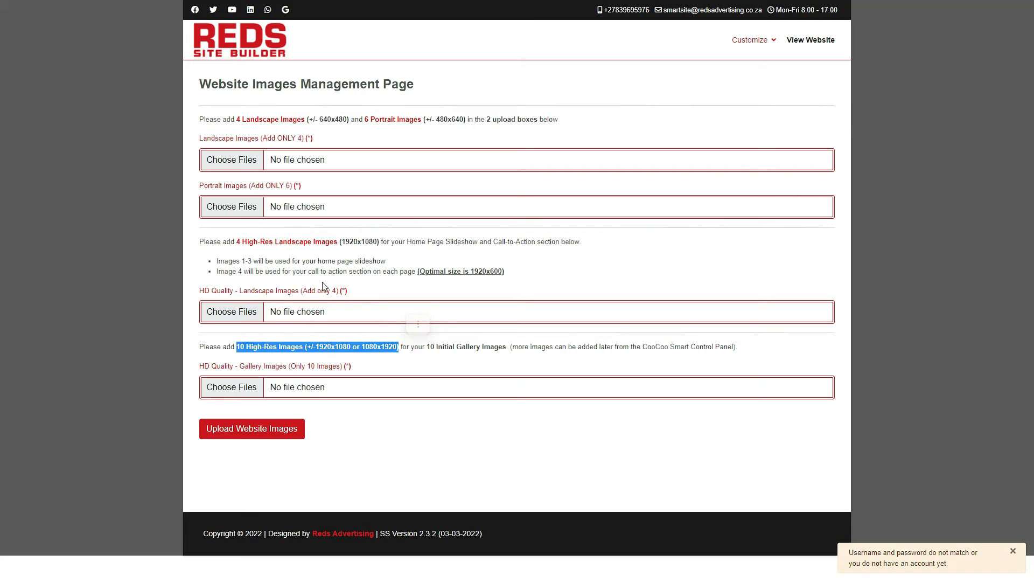
- Attach all four photos from Photography > Landscape to the Landscape Images upload
left_click(344, 141)
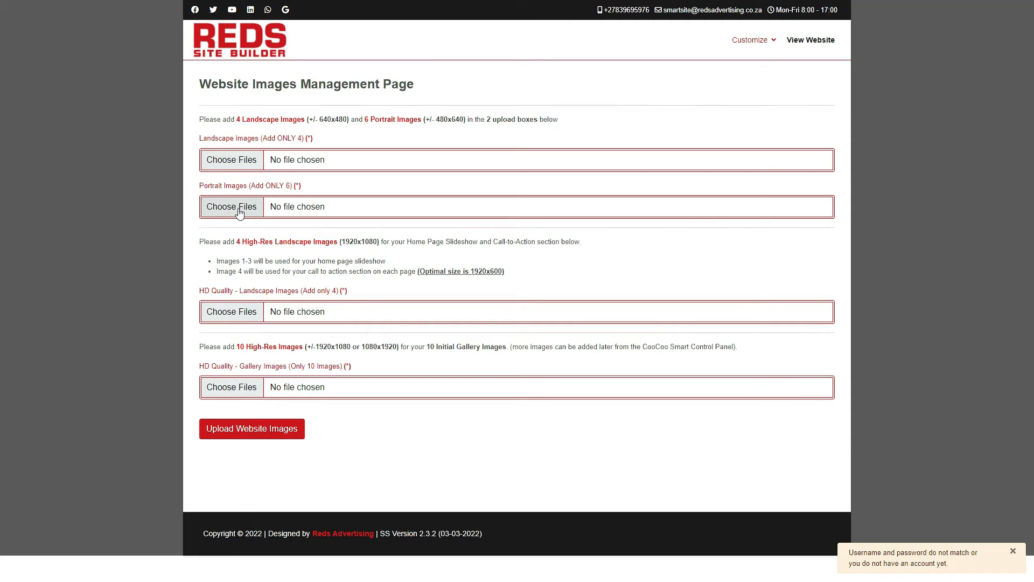
left_click(239, 165)
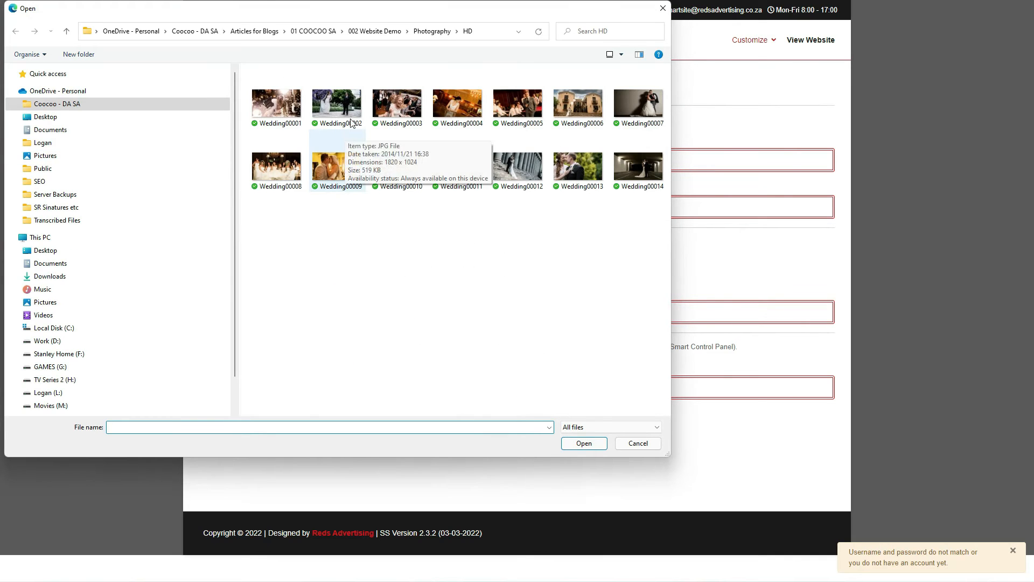
left_click(419, 31)
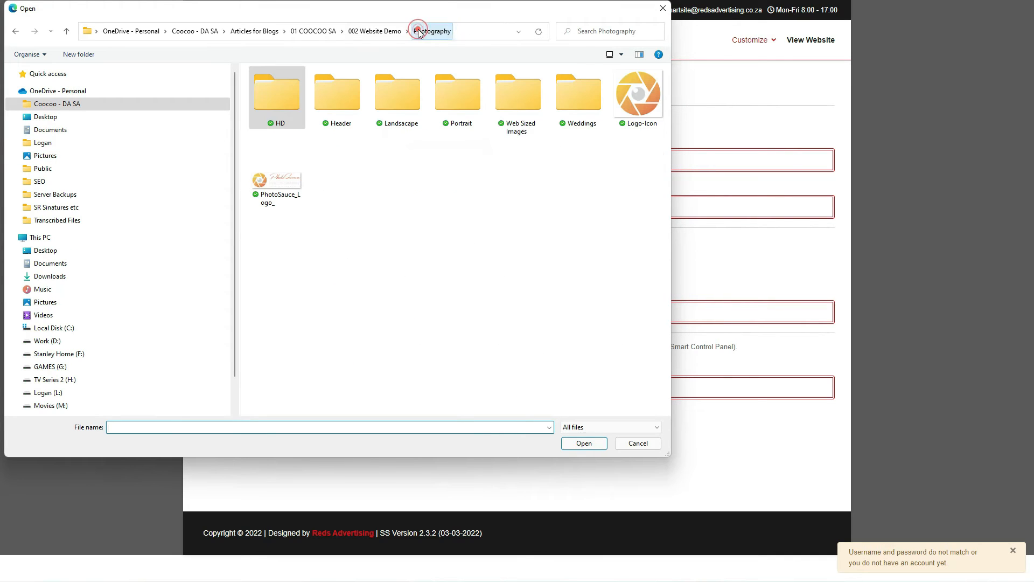
double_click(415, 103)
left_click_drag(257, 159, 471, 121)
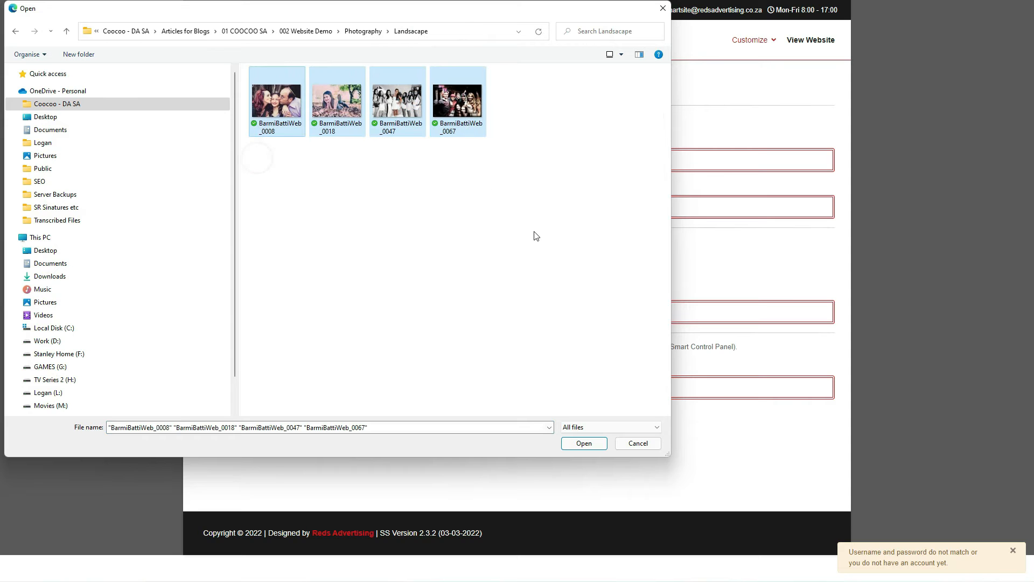
left_click(585, 444)
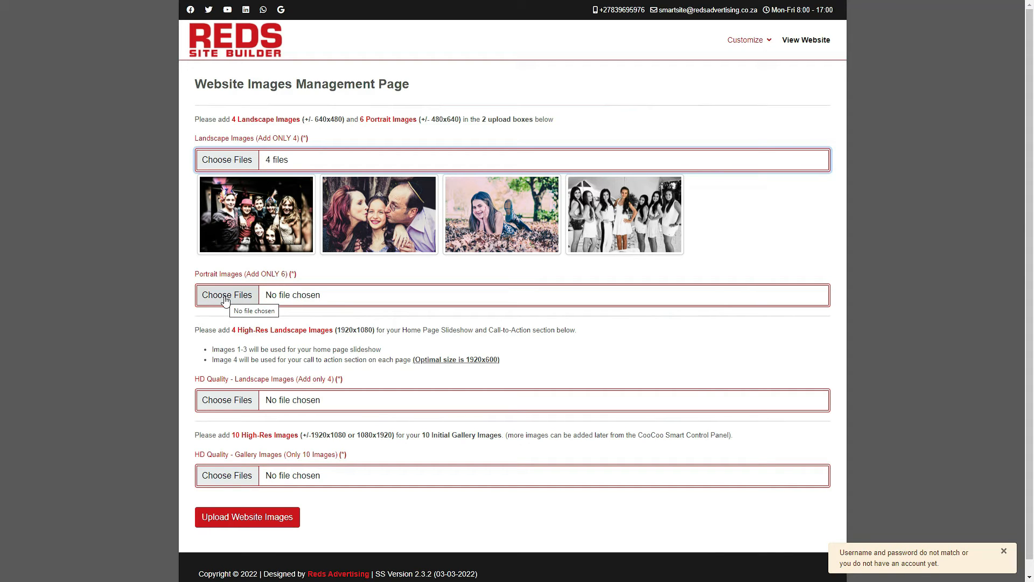
- Attach all six photos from Photography > Portrait and review the previews
left_click(225, 300)
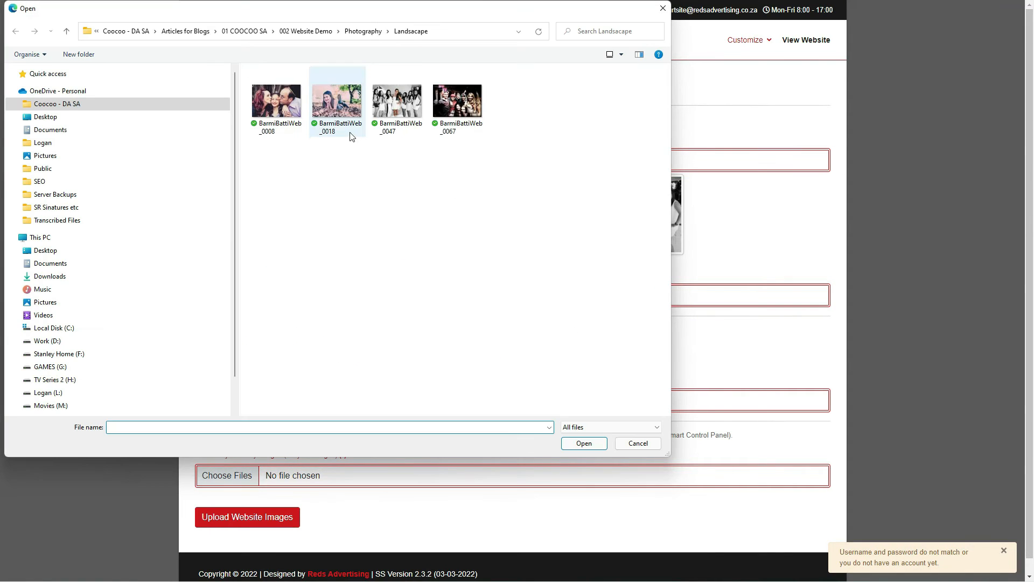
left_click(363, 31)
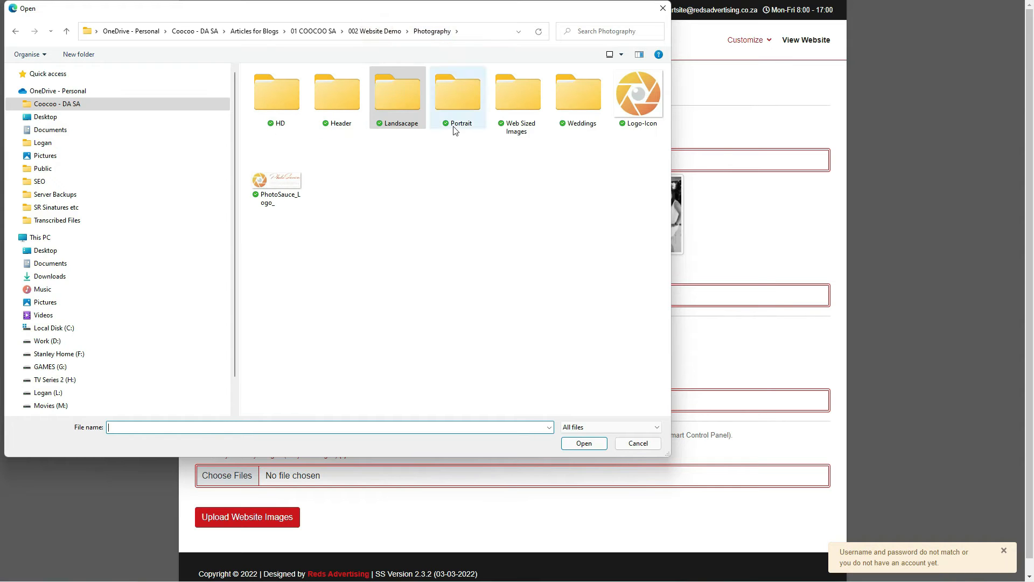
double_click(457, 102)
left_click_drag(273, 148, 641, 115)
left_click(600, 441)
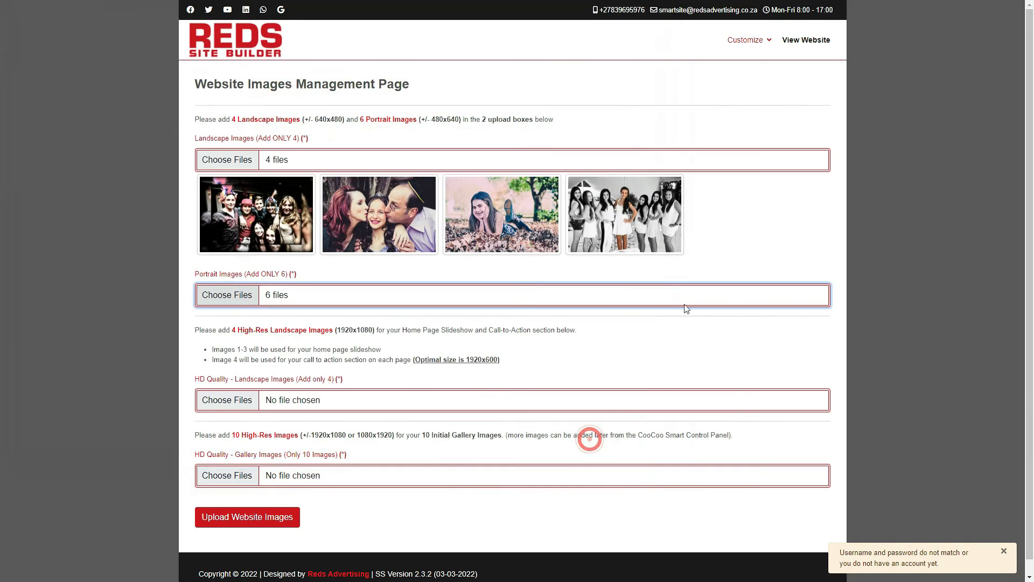
scroll(792, 337, "down", 2)
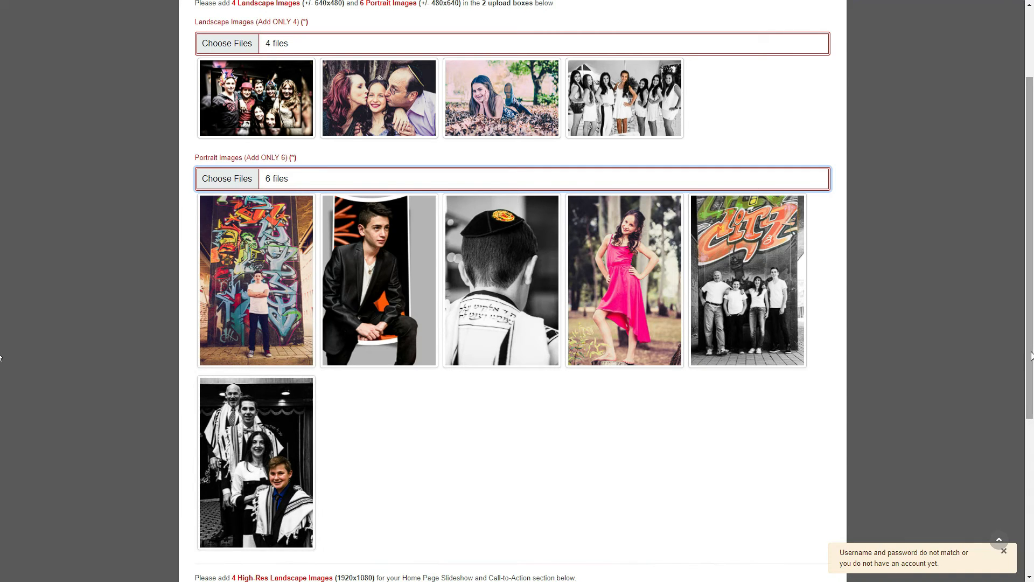
scroll(2, 323, "up", 1)
scroll(2, 323, "down", 2)
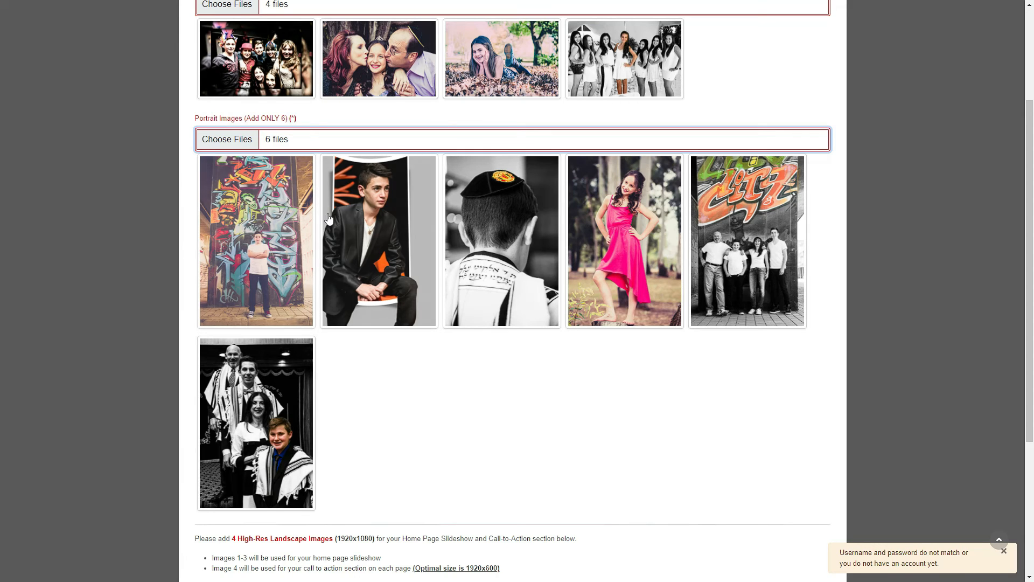
scroll(4, 260, "down", 2)
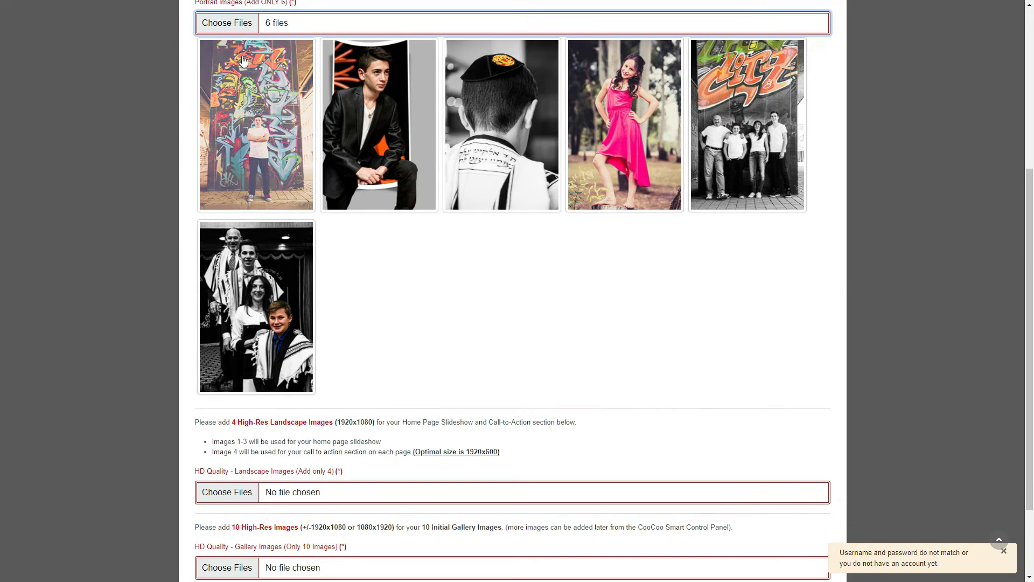
- Reselect the portrait images, ending with all six Portrait folder photos attached
left_click(229, 22)
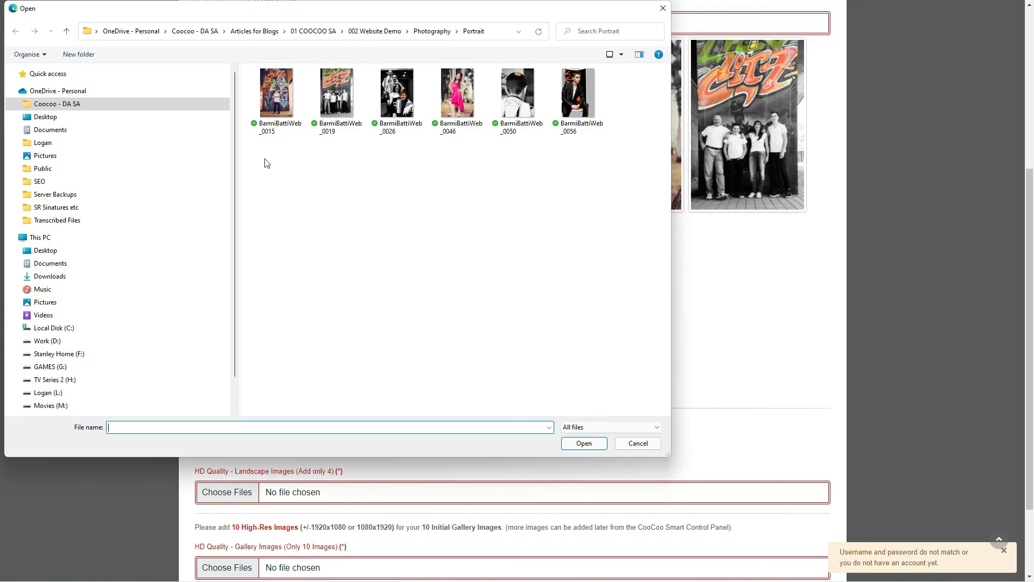
left_click_drag(267, 159, 366, 67)
left_click(584, 443)
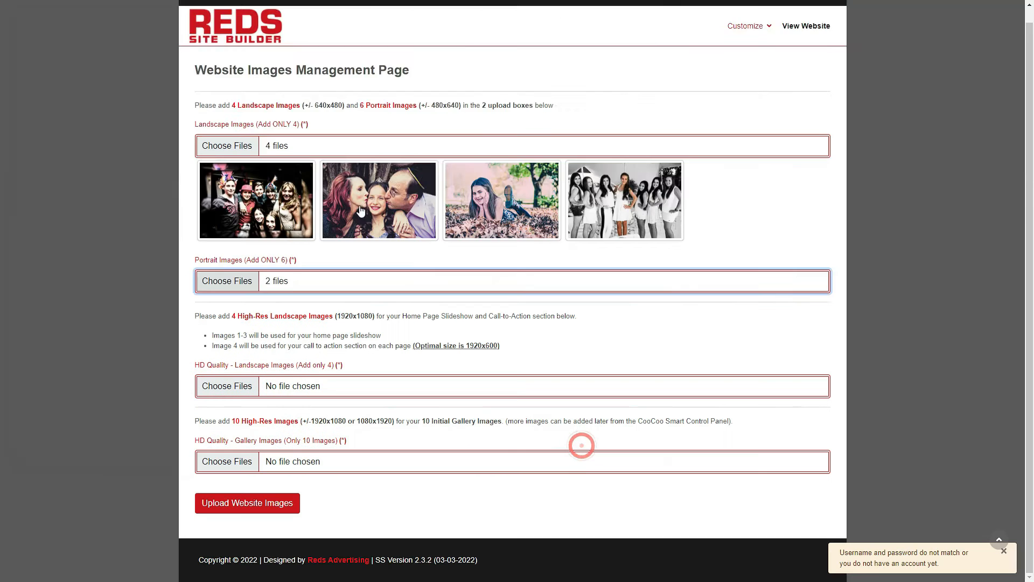
scroll(579, 443, "down", 4)
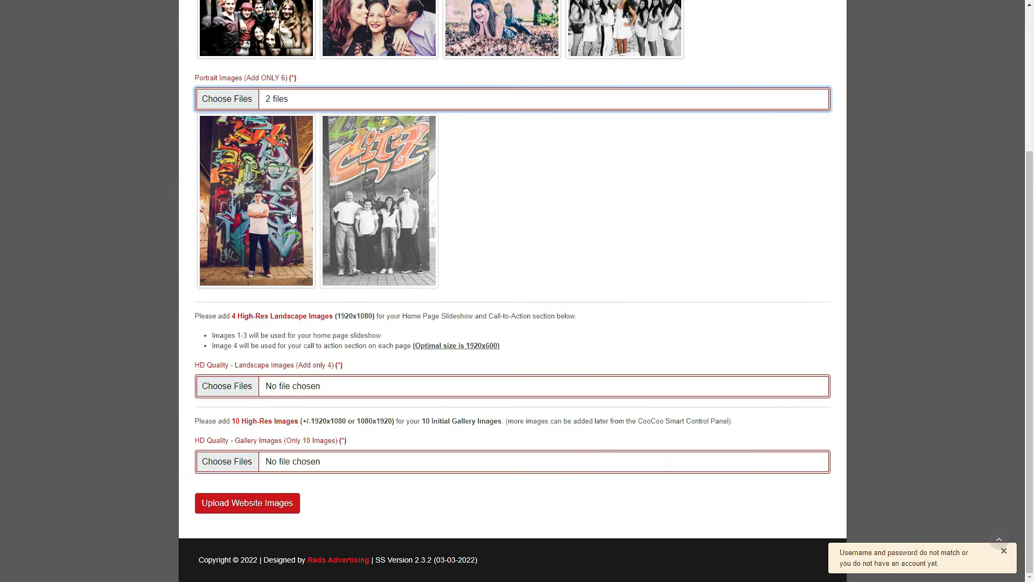
left_click(240, 97)
left_click_drag(266, 159, 606, 113)
left_click(590, 443)
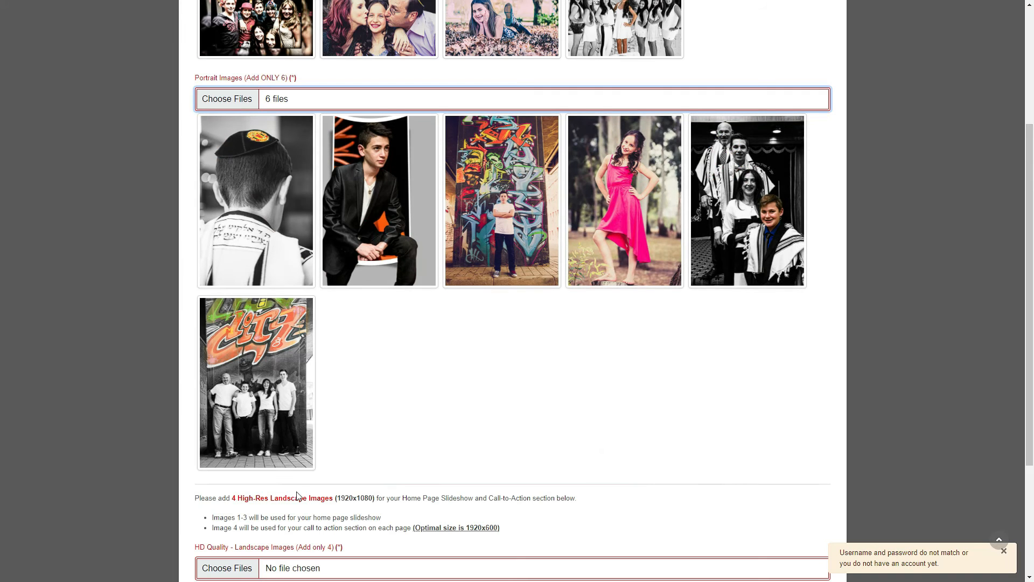
scroll(1029, 307, "down", 3)
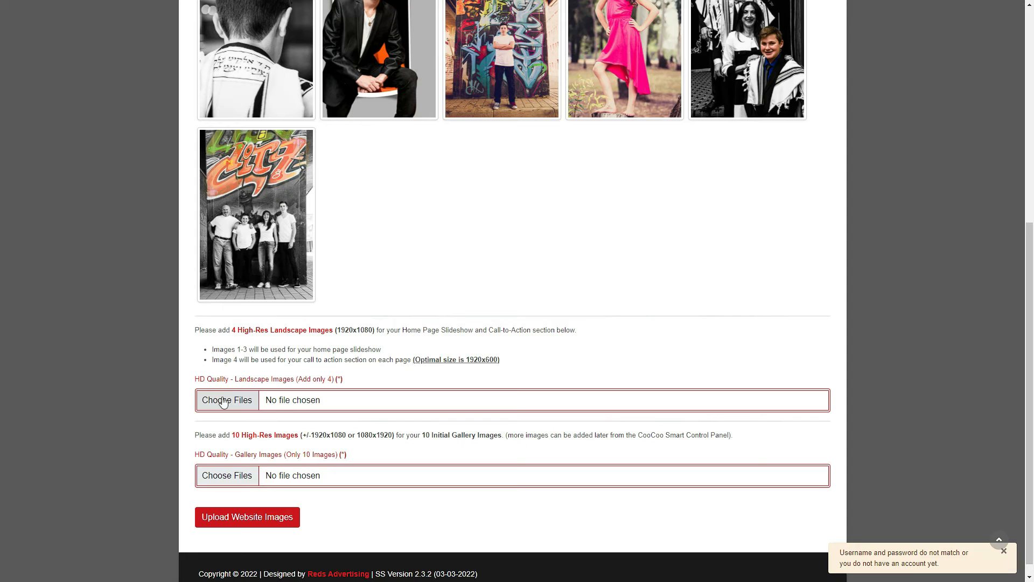
- Attach Wedding00001, 00008, 00010 and 00003 from the HD folder as HD landscape images
left_click(225, 401)
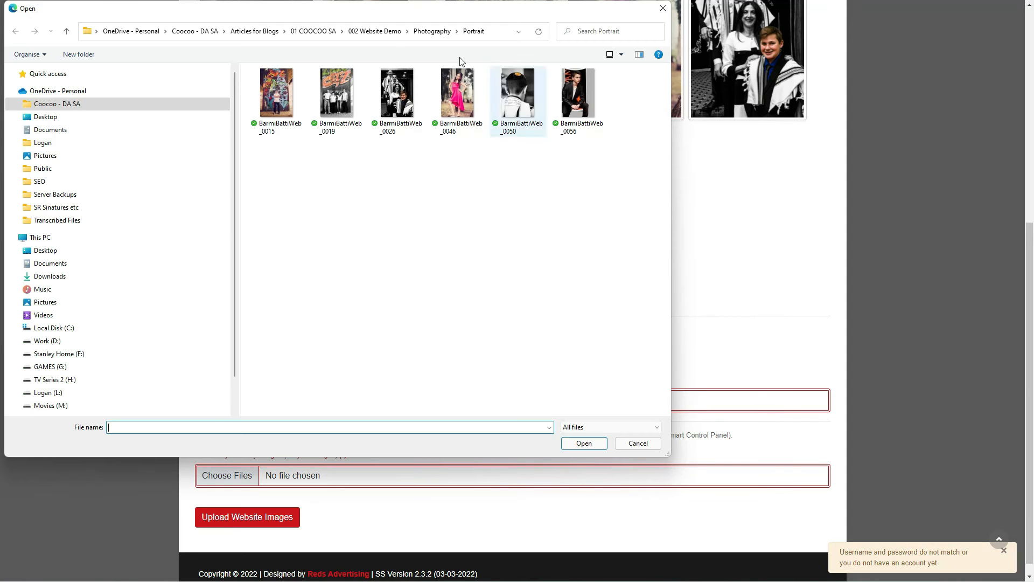
left_click(426, 32)
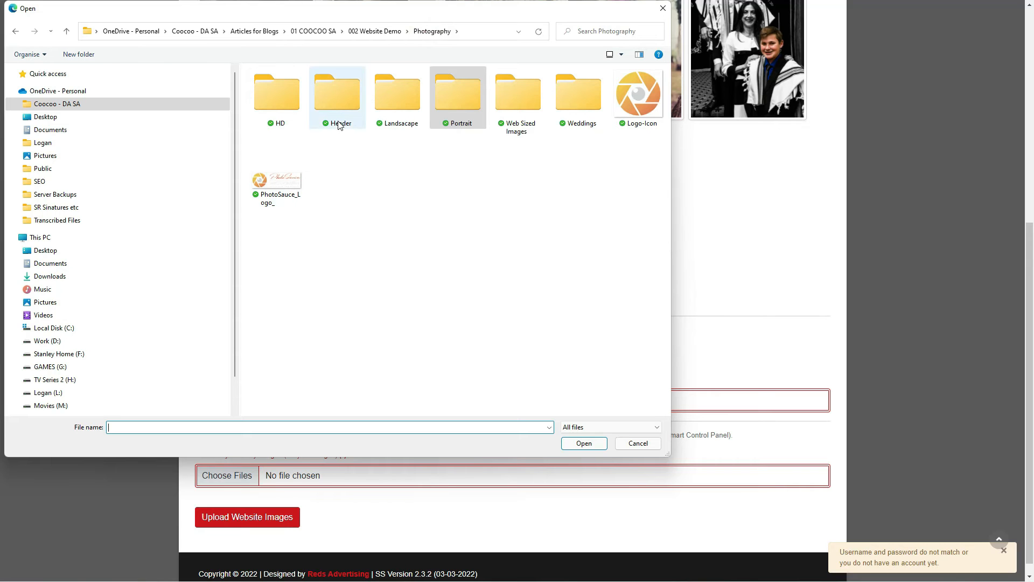
double_click(267, 100)
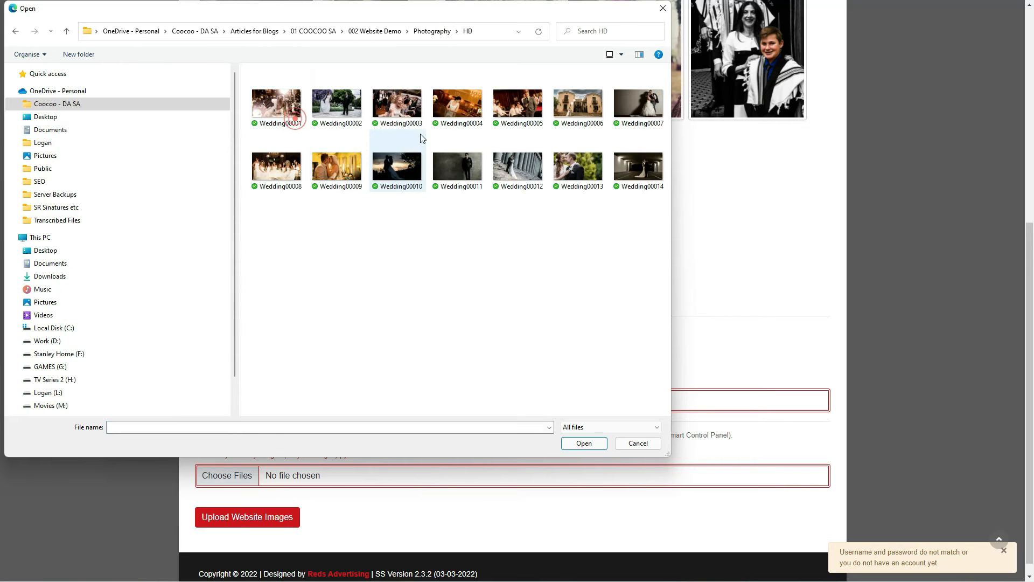
left_click(261, 105)
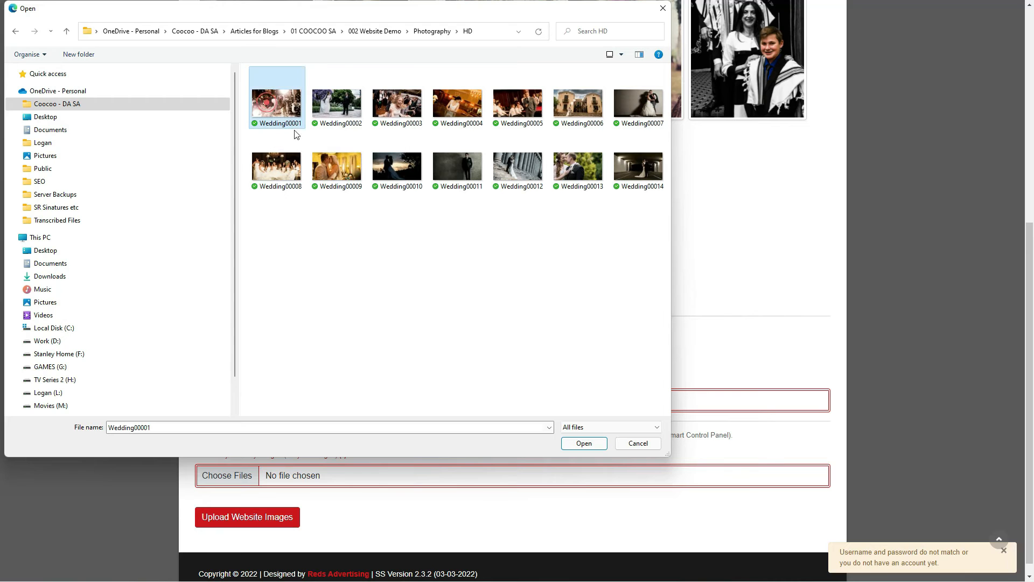
left_click(277, 162, "ctrl")
left_click(397, 166, "ctrl")
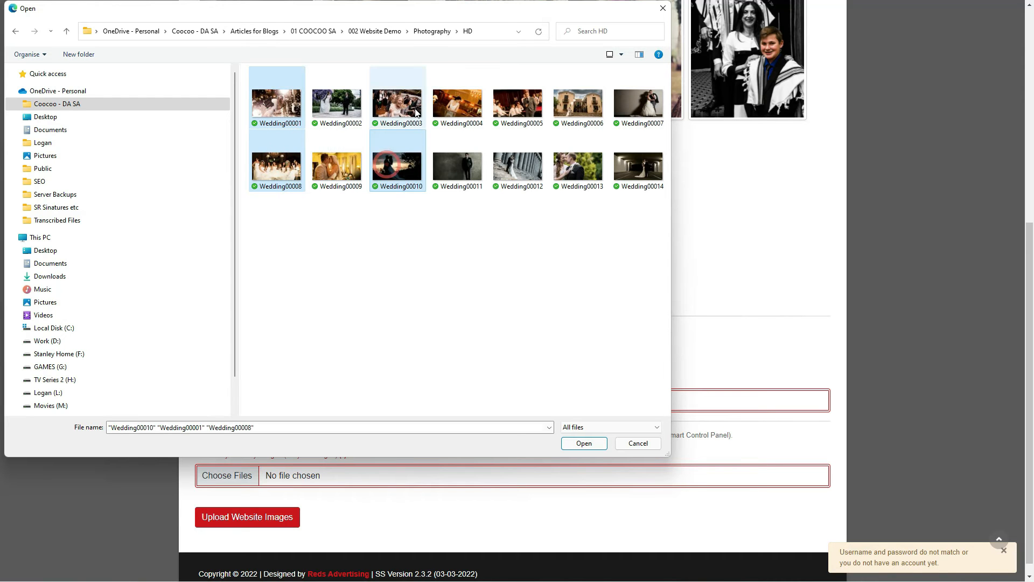
left_click(398, 103, "ctrl")
left_click(589, 445)
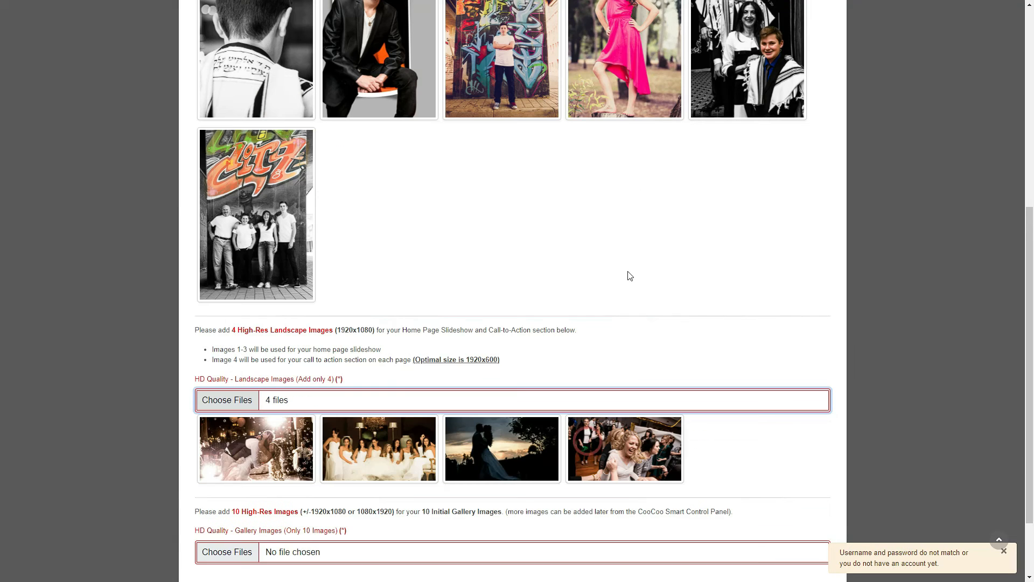
scroll(629, 277, "down", 2)
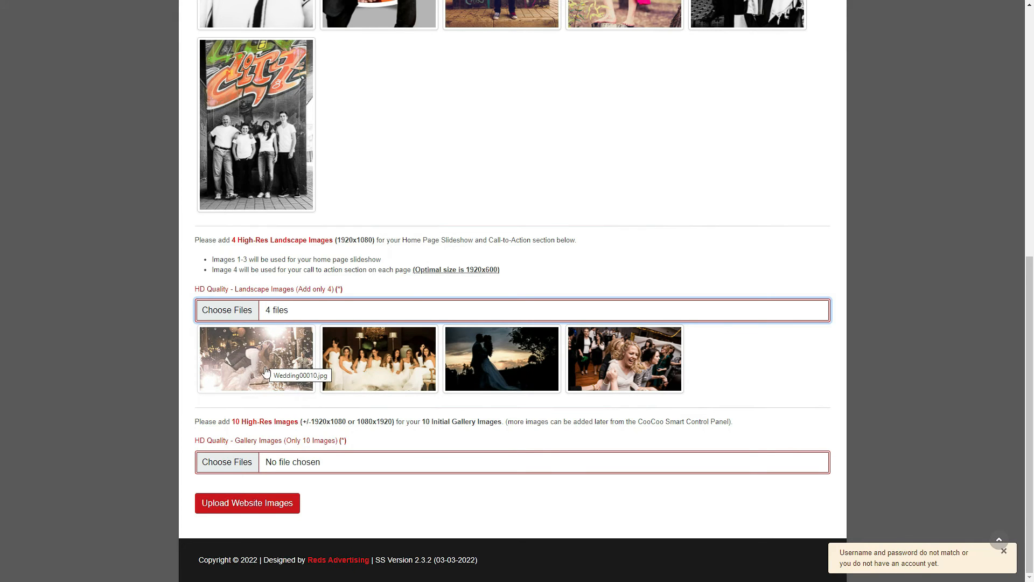
- Marquee-select ten wedding photos and attach them to the Gallery Images upload
left_click(221, 464)
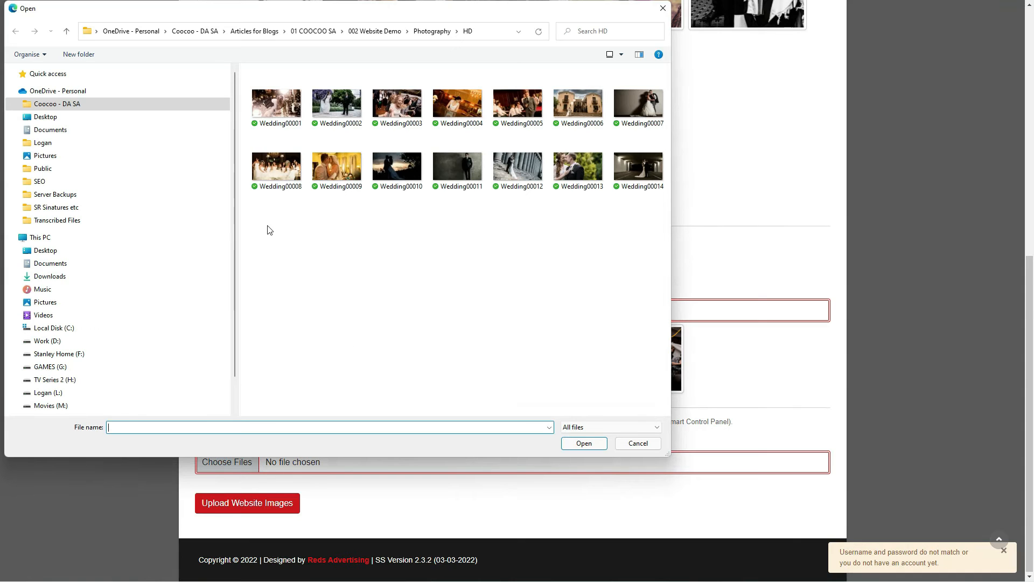
left_click_drag(268, 225, 545, 105)
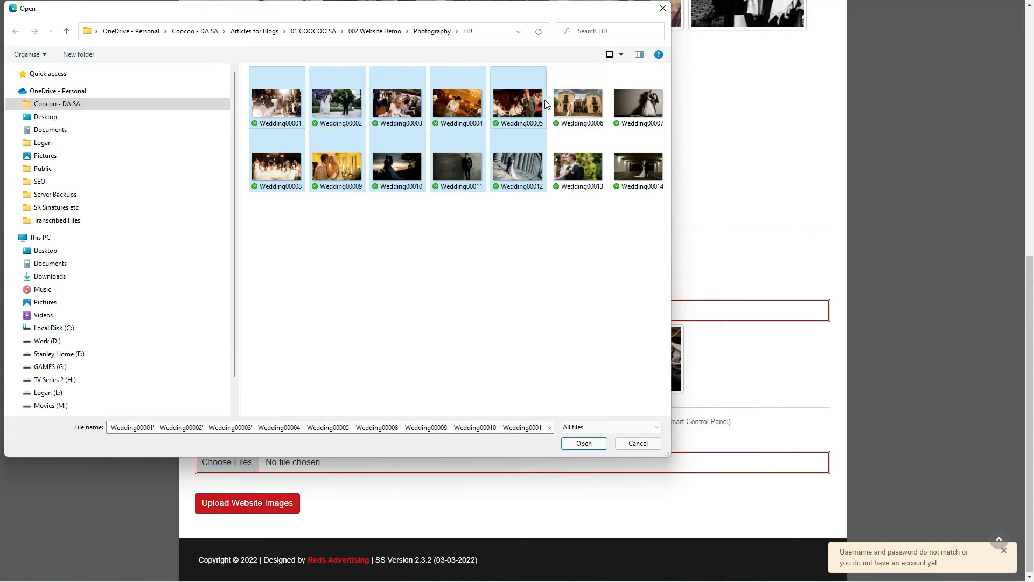
left_click_drag(647, 206, 438, 93)
left_click_drag(333, 205, 347, 107)
left_click(589, 447)
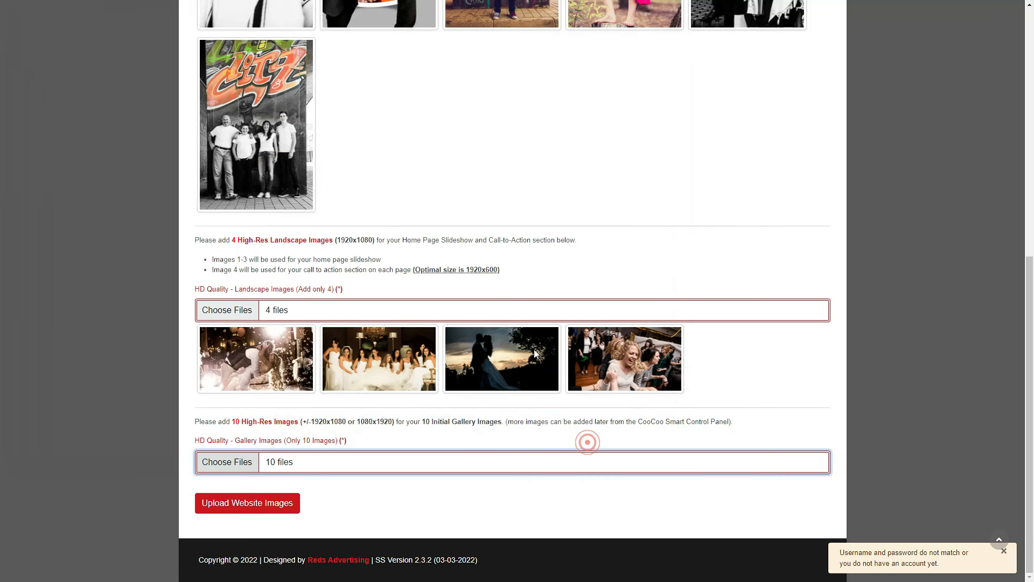
scroll(534, 350, "down", 3)
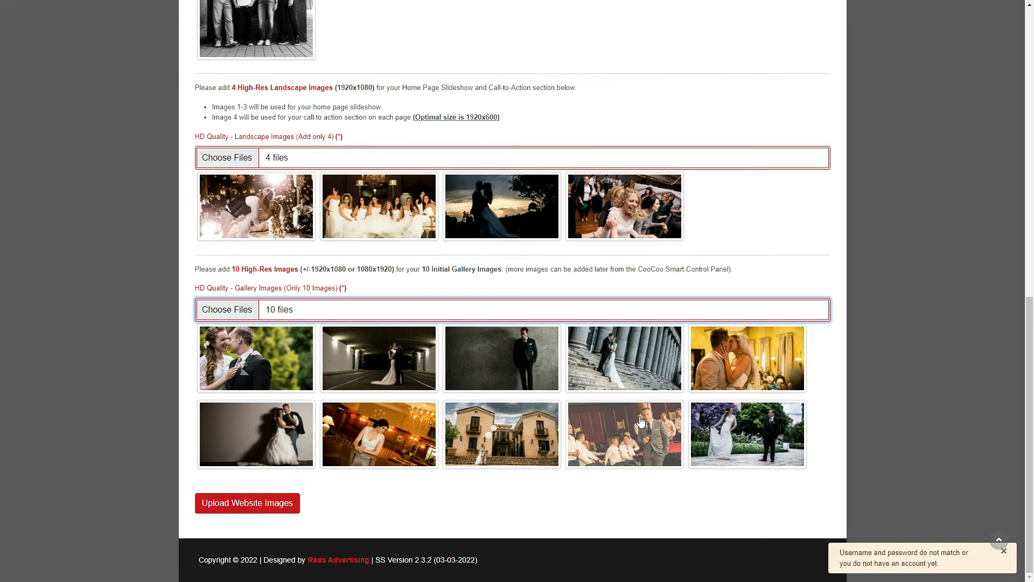
- Preview the columns, tunnel and hotel bride wedding photos enlarged, closing each preview
left_click(633, 367)
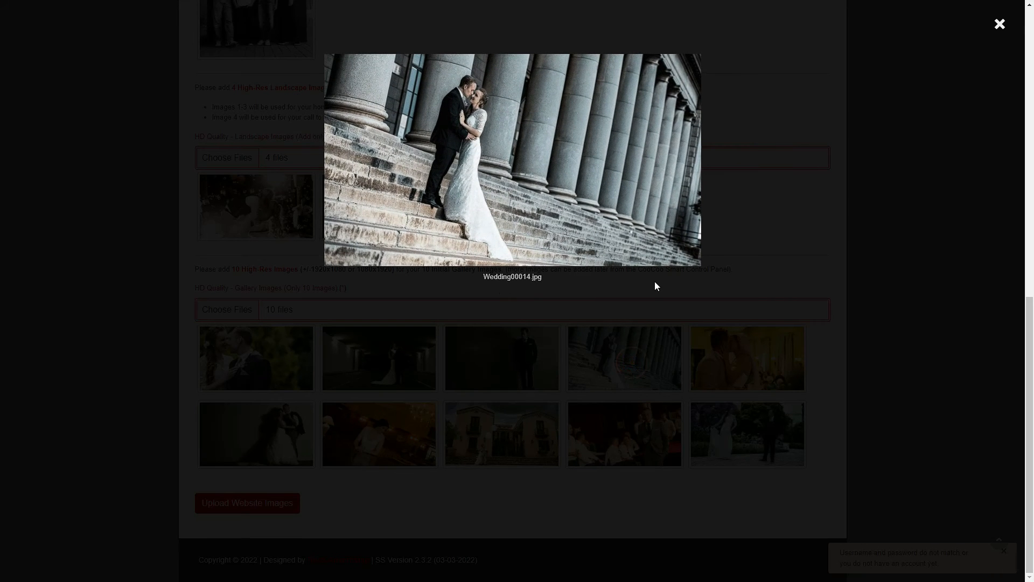
left_click(763, 216)
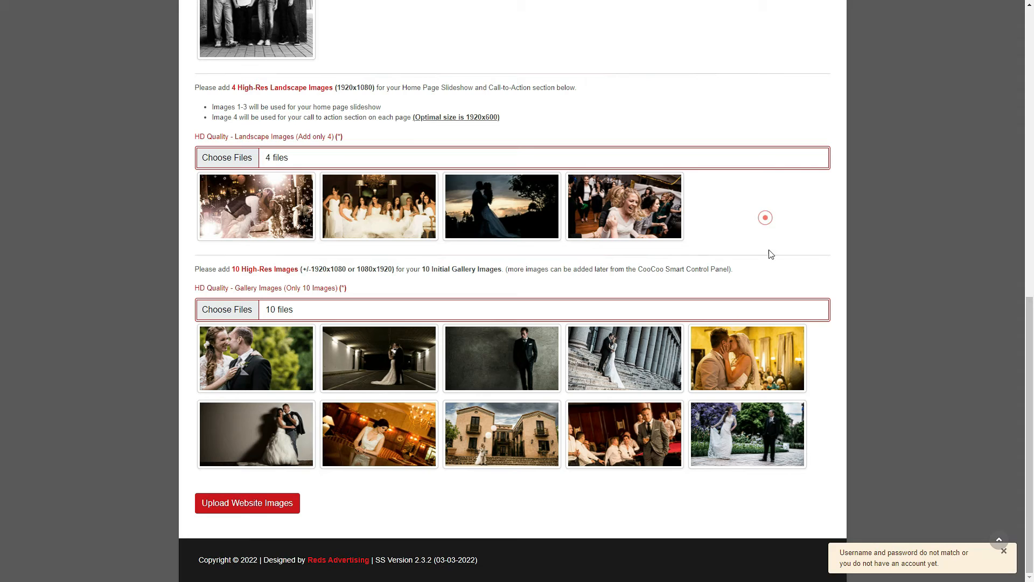
left_click(381, 371)
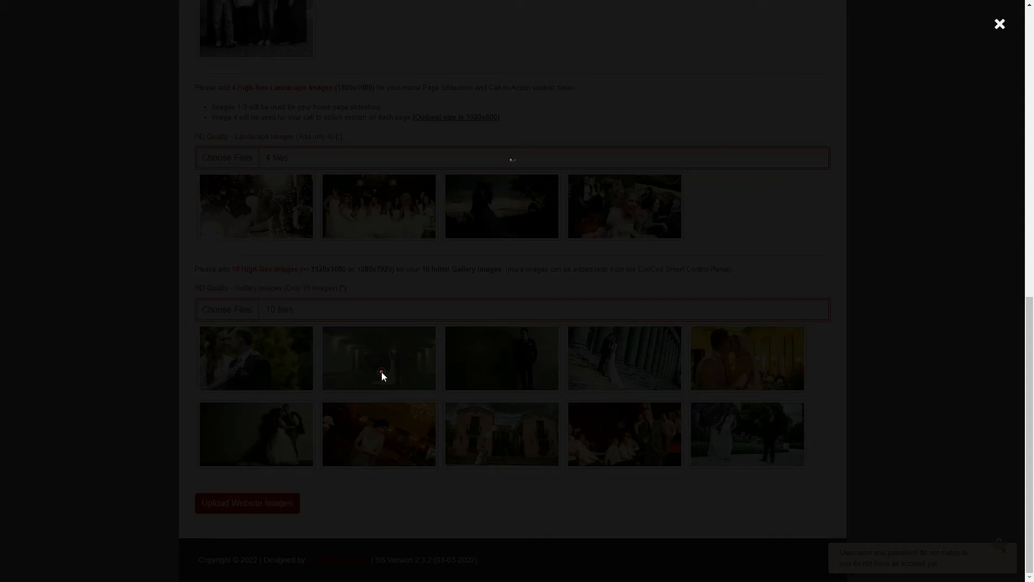
left_click(689, 326)
left_click(403, 432)
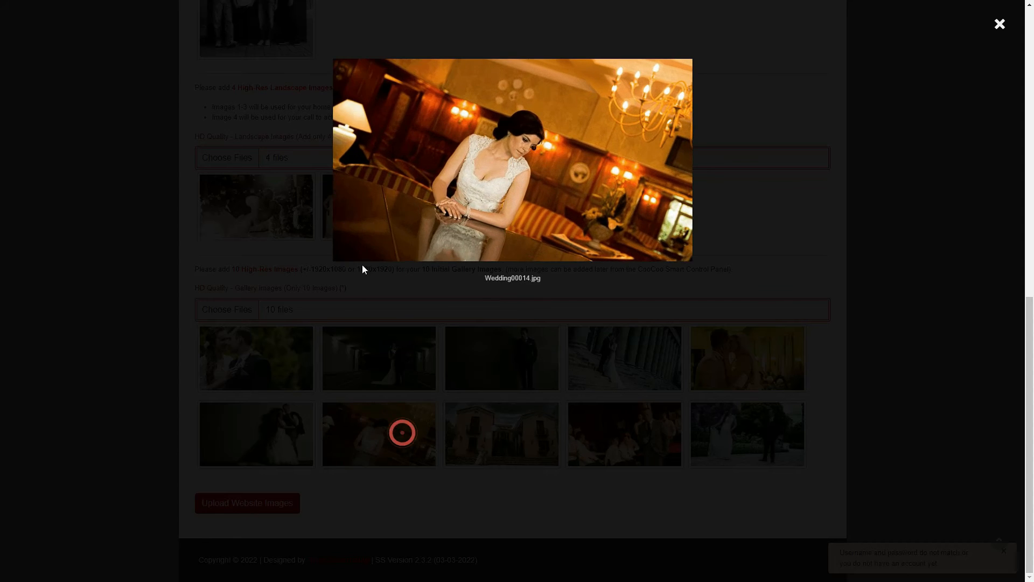
left_click(758, 271)
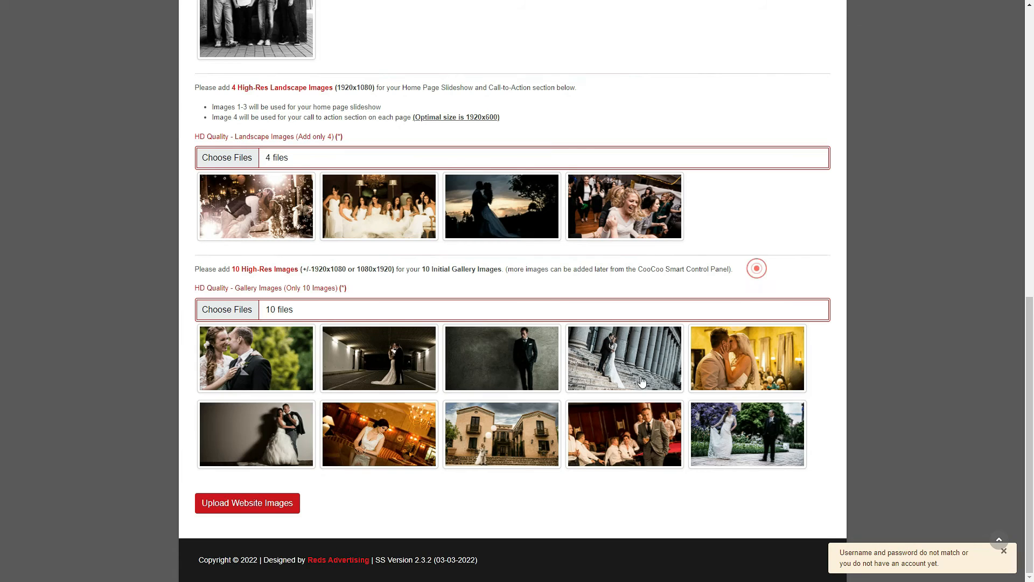
- Upload all the chosen website images
left_click(259, 507)
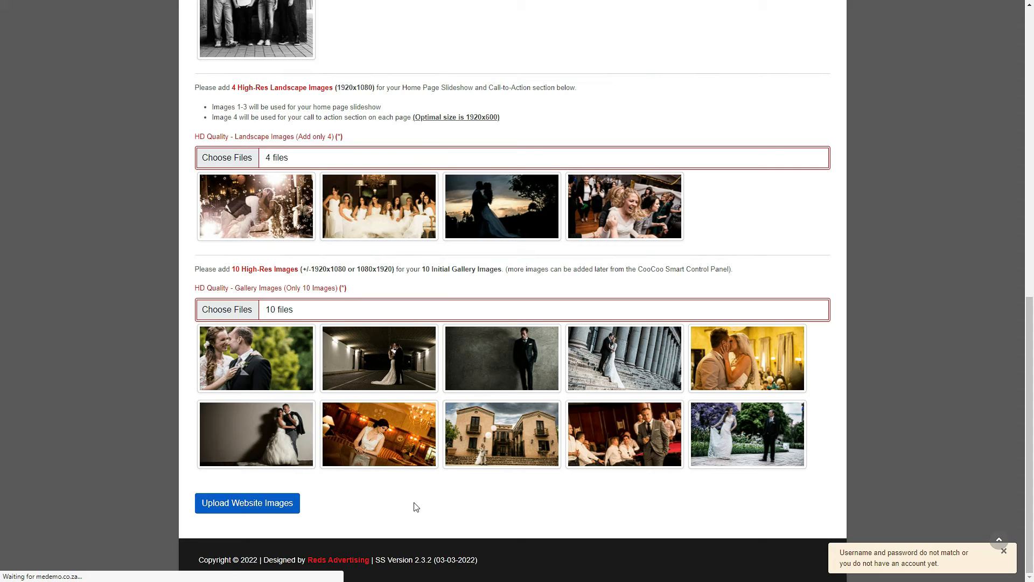
scroll(491, 396, "up", 5)
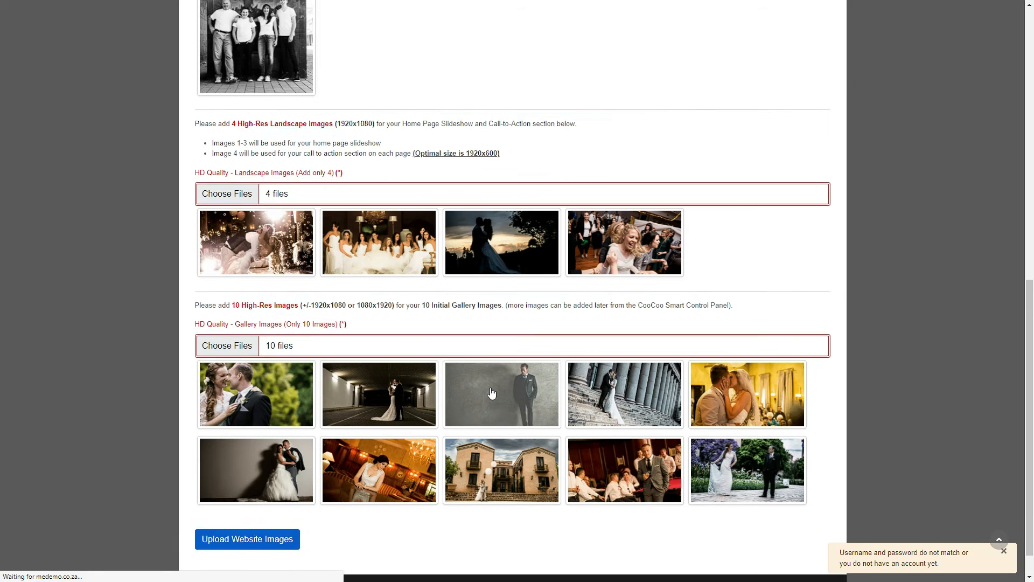
scroll(492, 396, "up", 5)
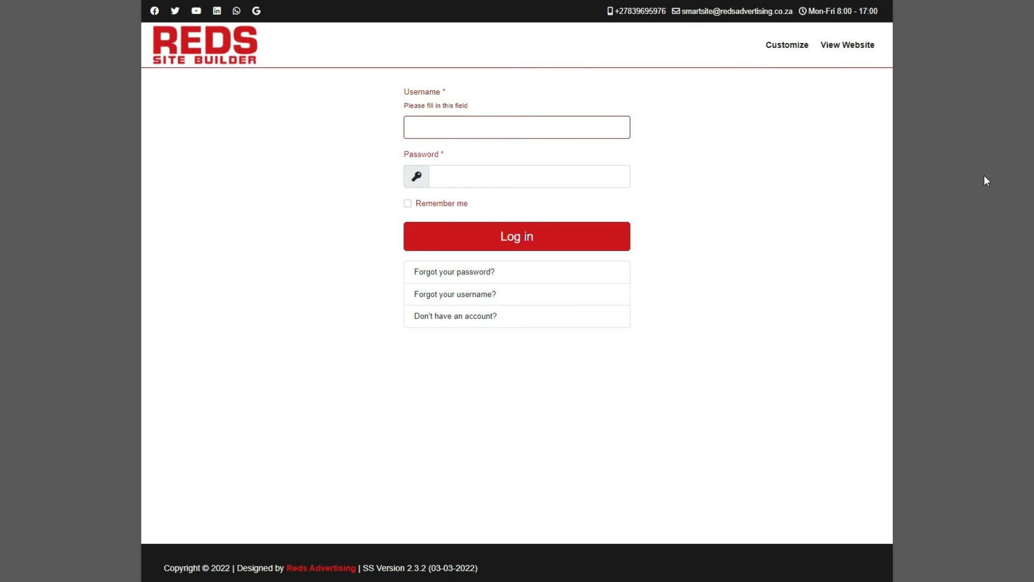
- Start entering the login username and dismiss the saved-username suggestions
left_click(414, 127)
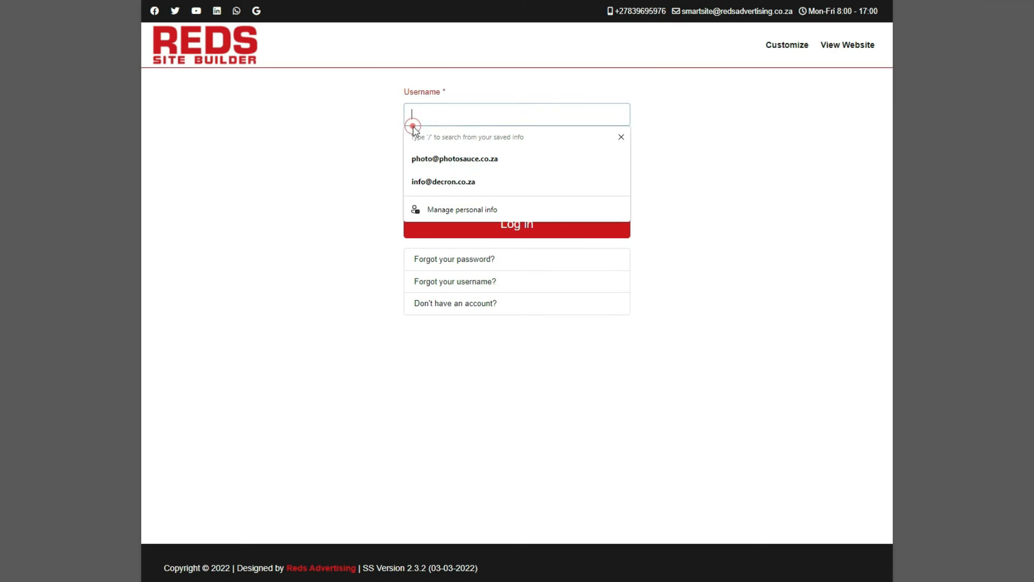
left_click(465, 122)
left_click(718, 146)
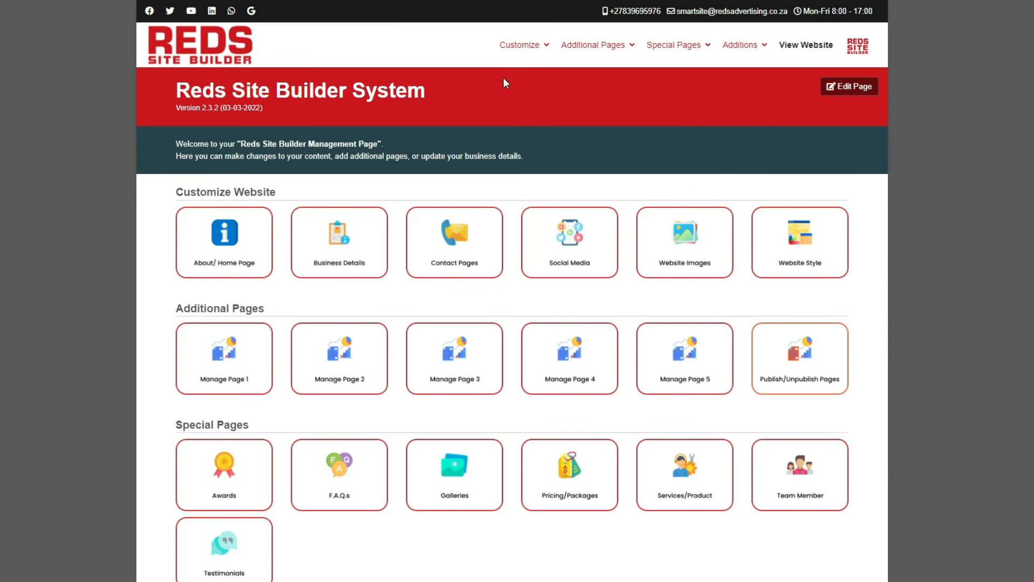
mouse_move(527, 48)
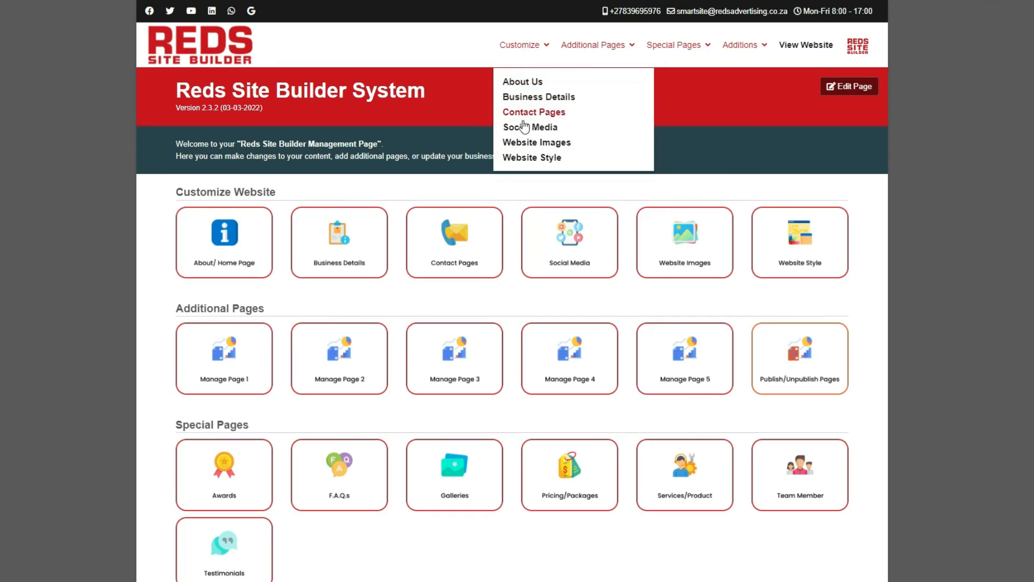
mouse_move(592, 52)
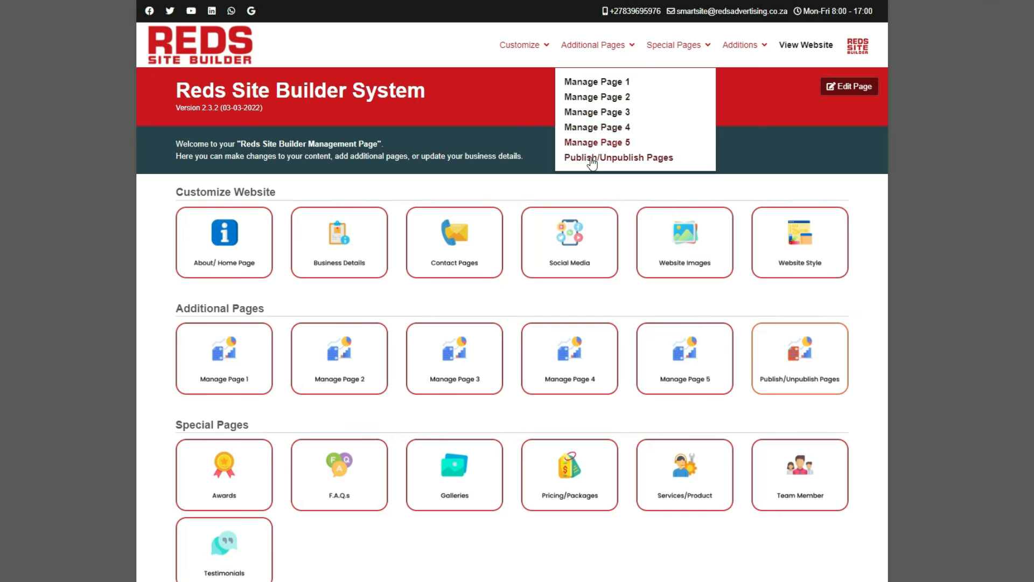
mouse_move(665, 54)
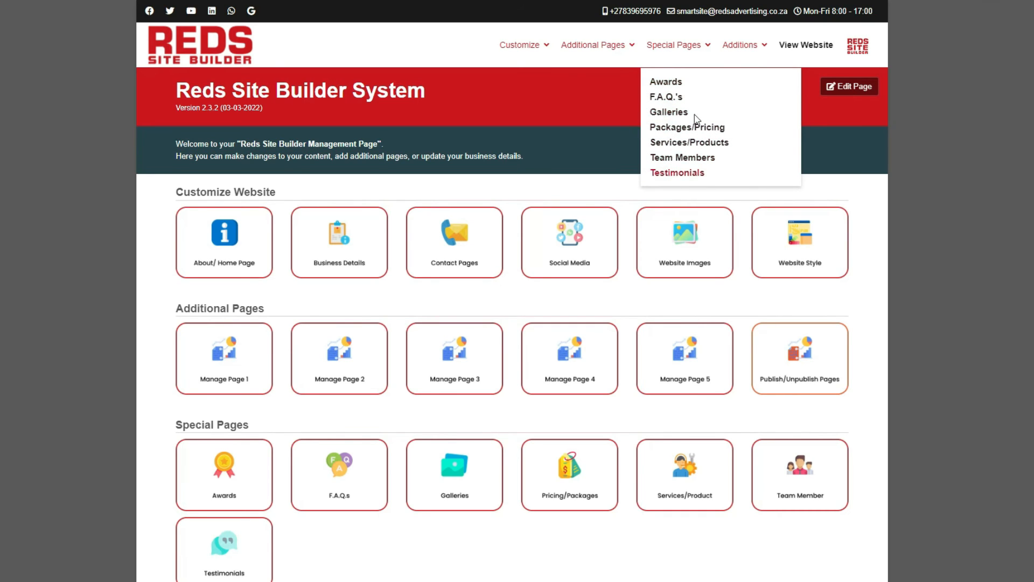
mouse_move(738, 58)
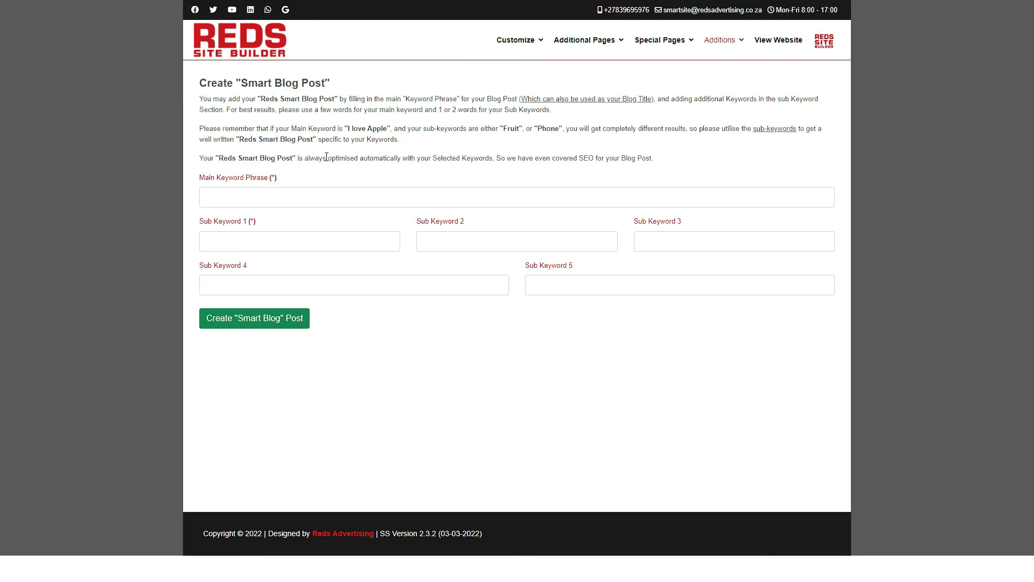
mouse_move(236, 180)
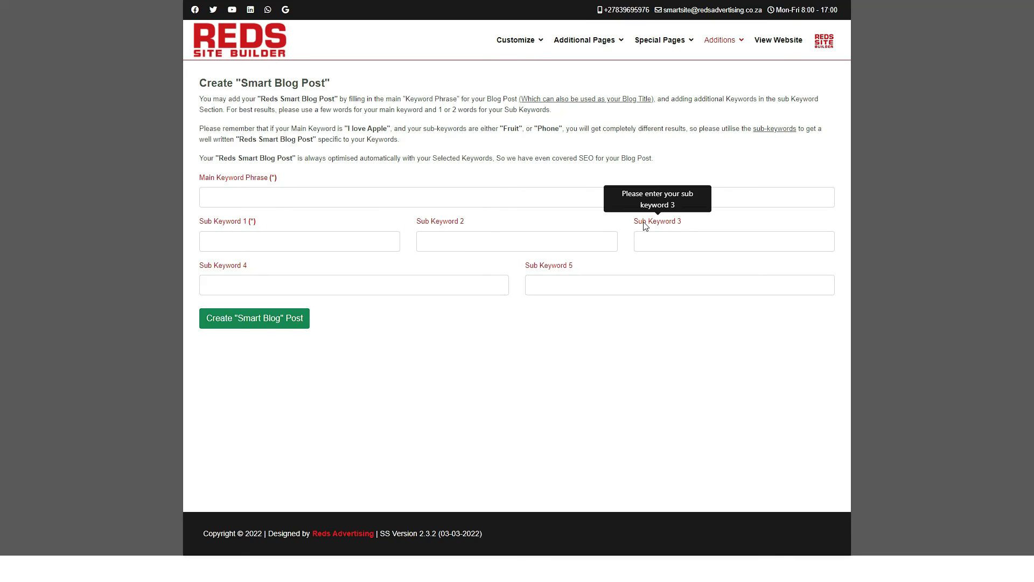
mouse_move(245, 268)
mouse_move(546, 264)
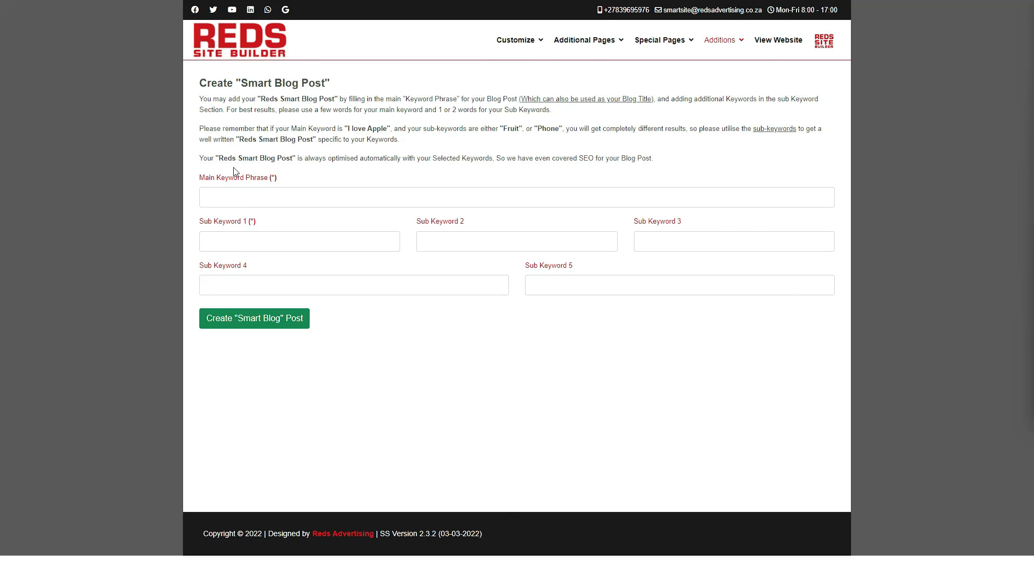
- Paste the main keyword phrase and capitalise its first letter to 'P'
mouse_move(268, 183)
left_click(265, 196)
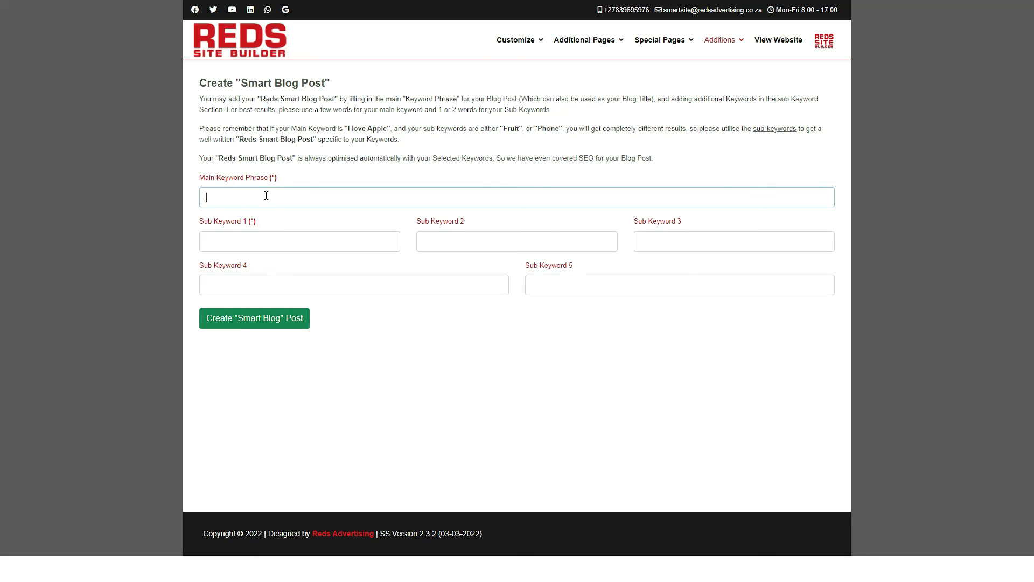
type("preparing your roof for painting")
left_click_drag(212, 199, 207, 198)
type("P")
left_click(90, 90)
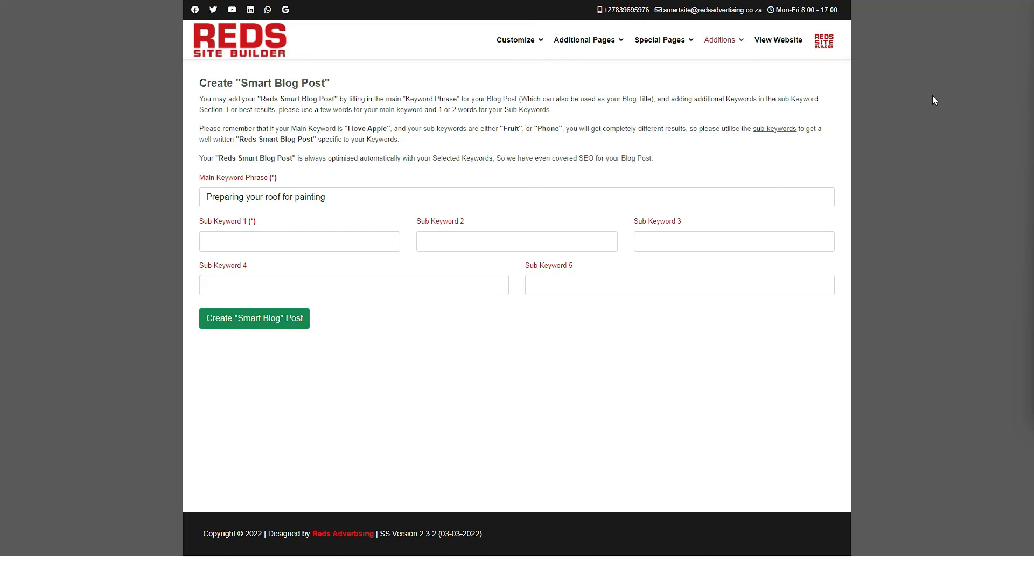
- Enter sub keywords 'roof painting', 'roof preparation' and 'roof spray painting'
left_click(387, 240)
type("roof painting")
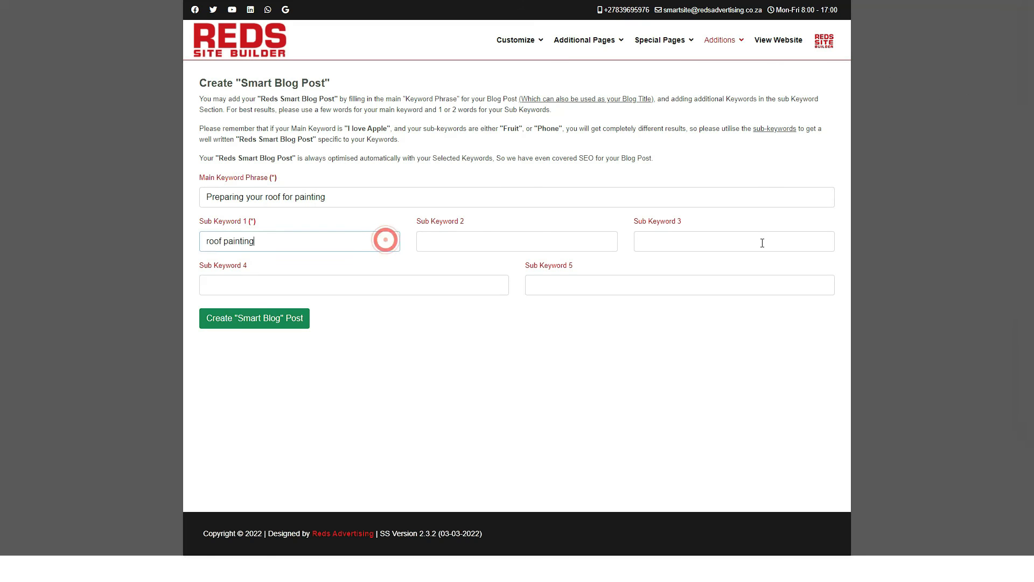
left_click(101, 106)
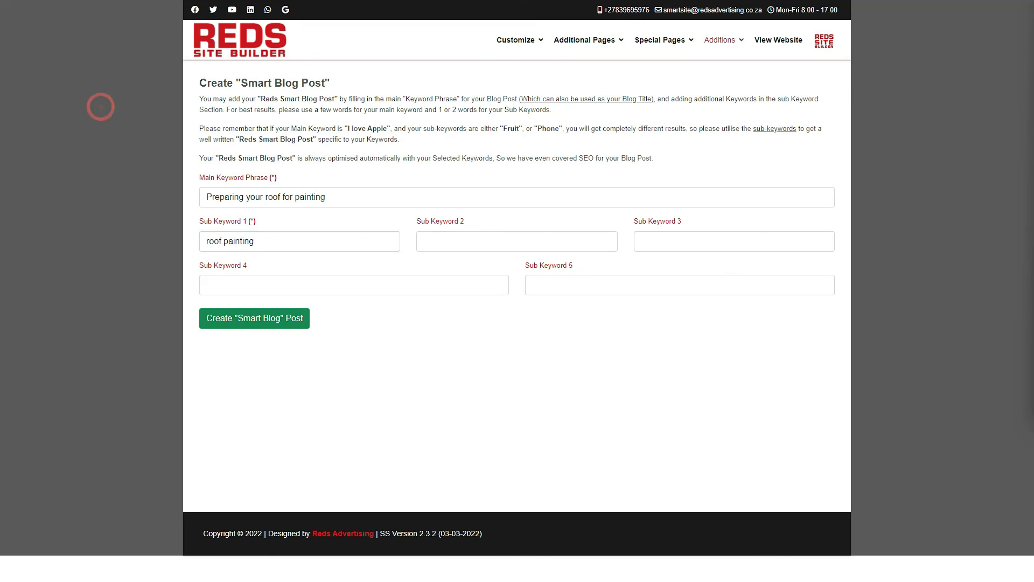
left_click(465, 243)
type("roof preparation")
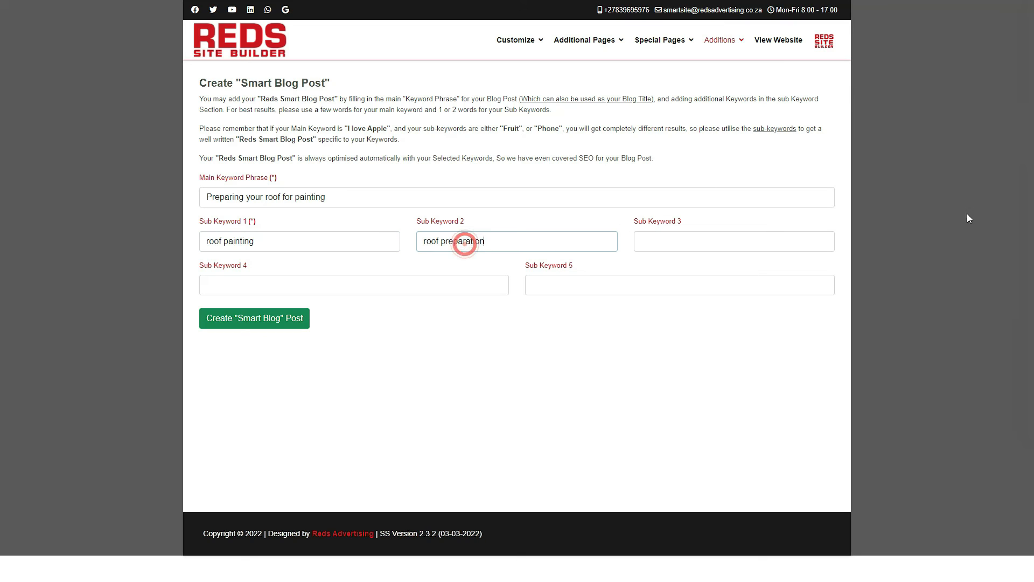
left_click(118, 119)
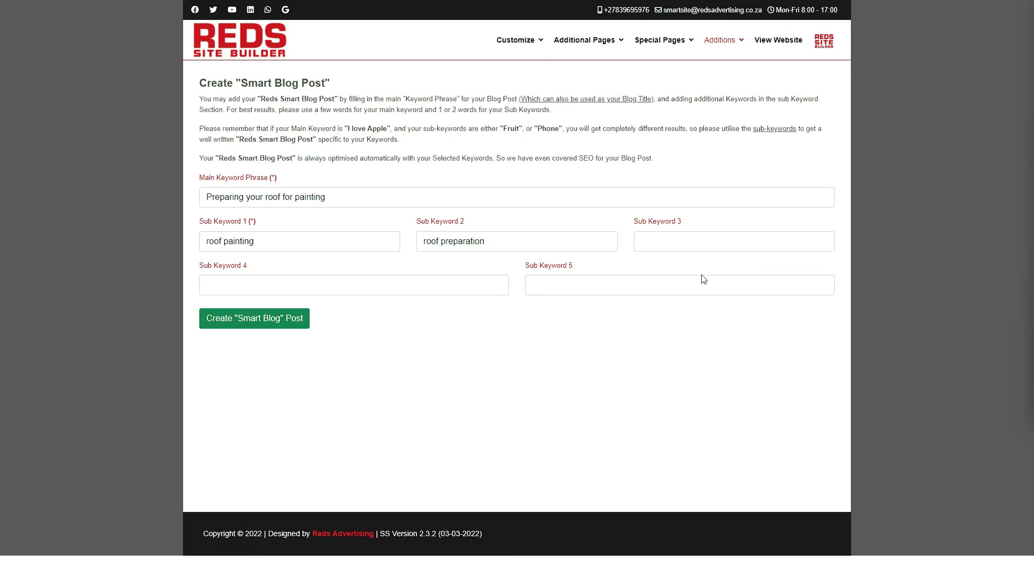
left_click(647, 237)
type("roof spray painting")
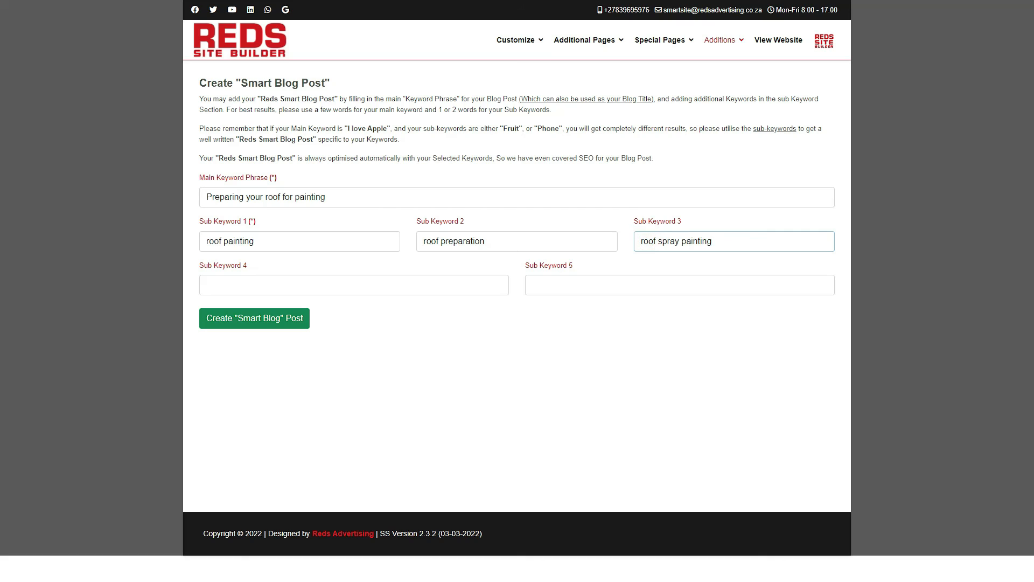
left_click(123, 141)
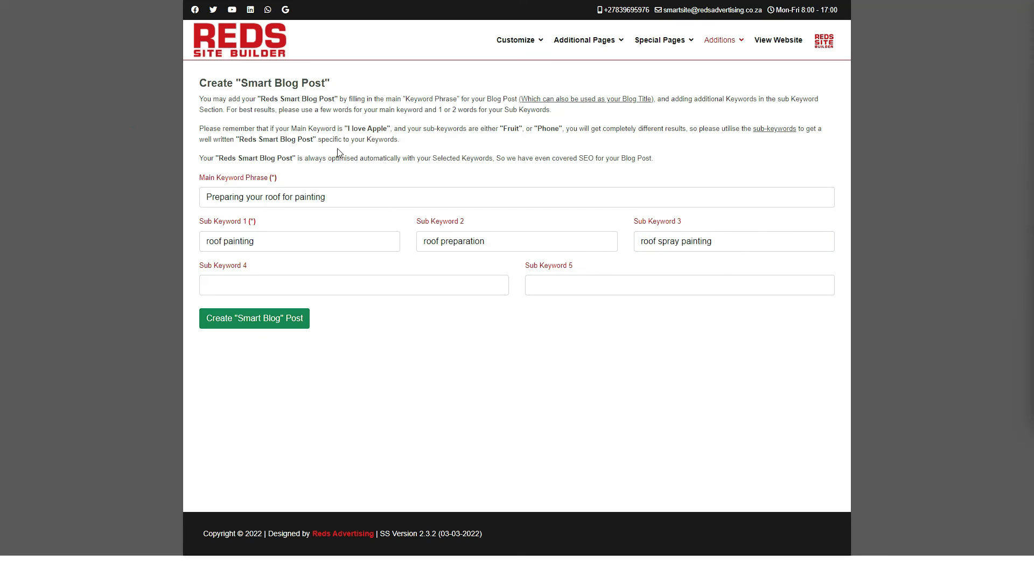
- Add 'high-pressure washing' and 'applying roof paint' as sub keywords 4 and 5, then generate the post
left_click(251, 282)
type("high-pressure washing")
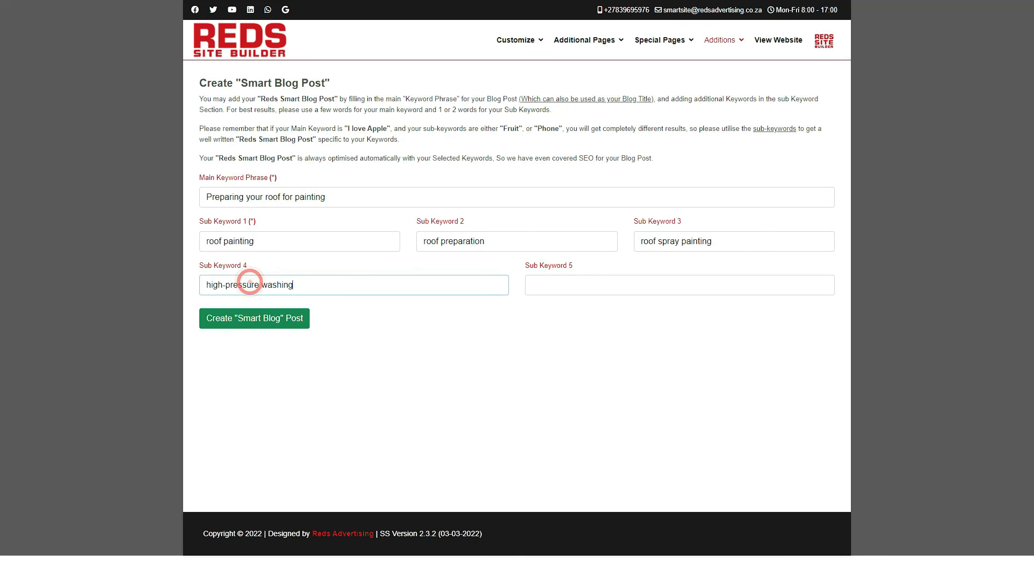
left_click(126, 160)
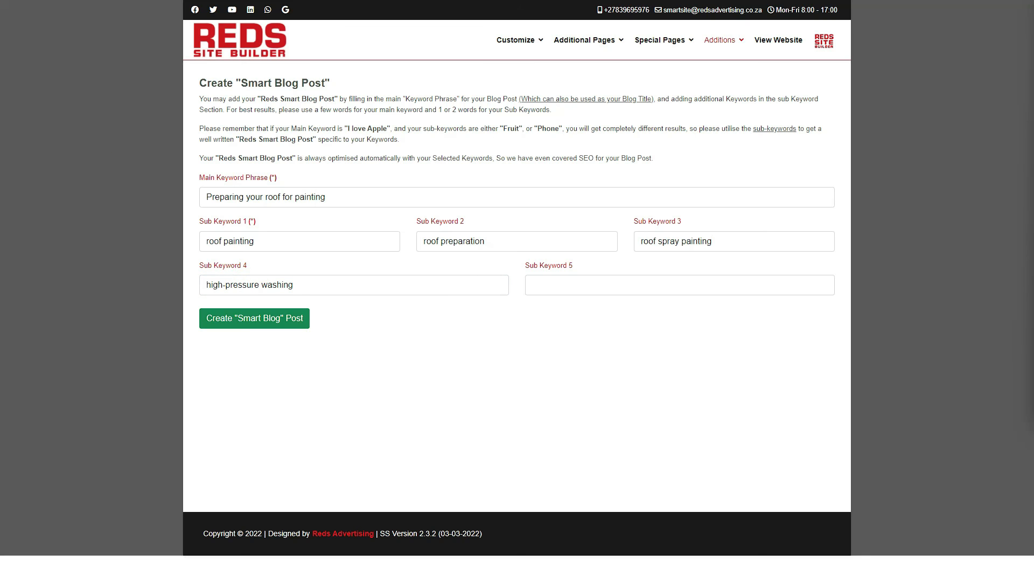
left_click(556, 284)
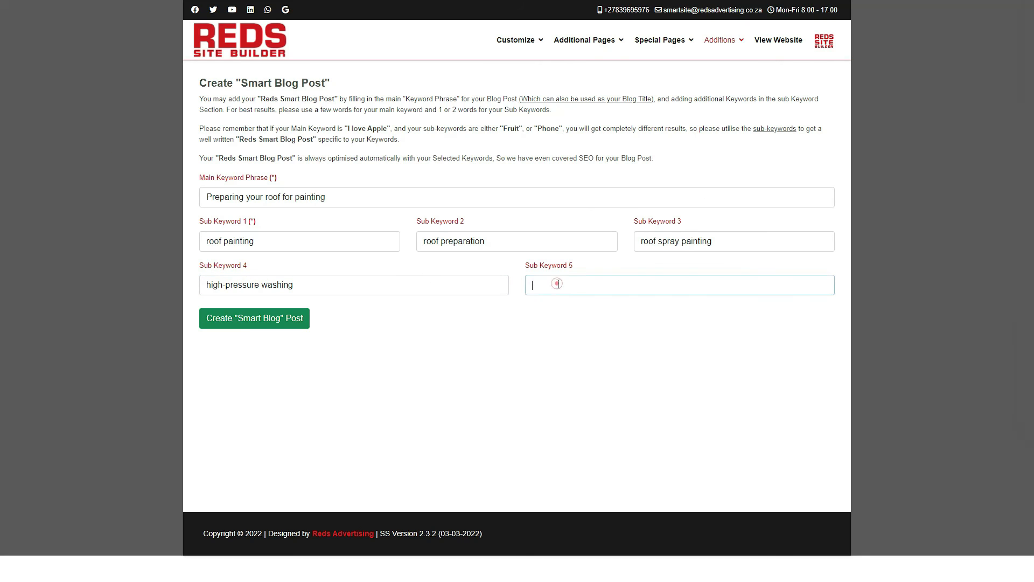
type("applying roof paint")
left_click(629, 314)
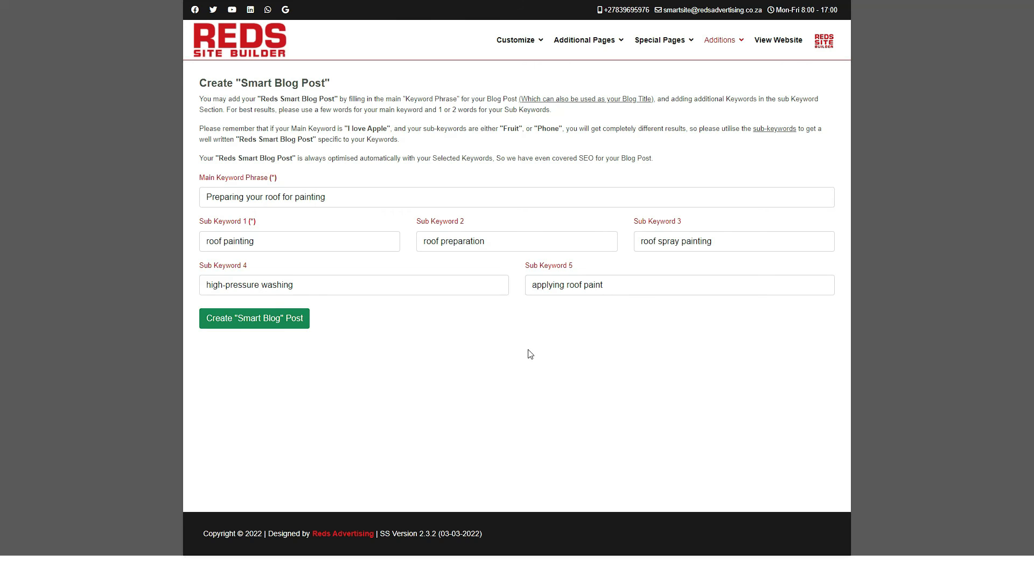
left_click(294, 323)
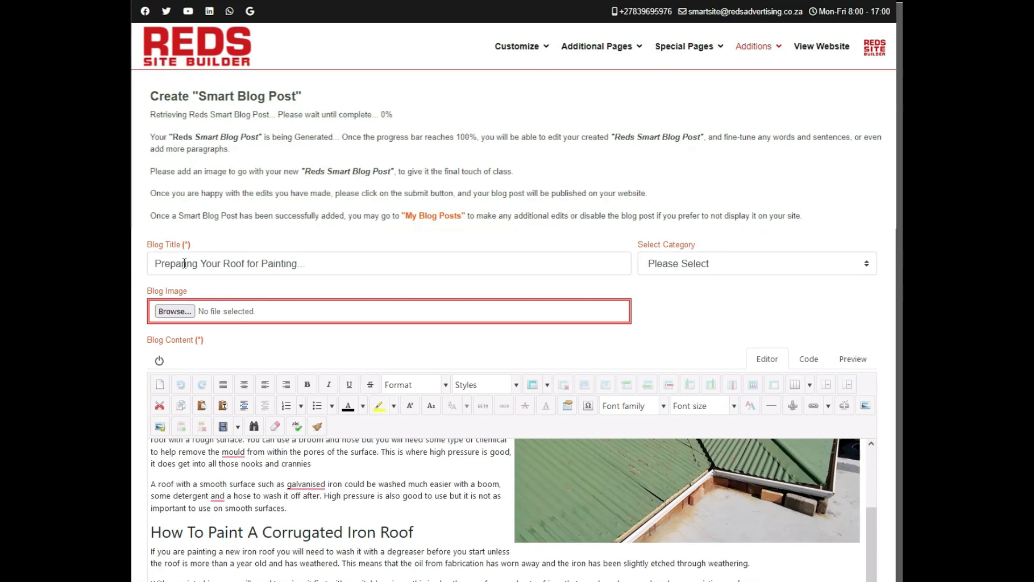
scroll(372, 450, "down", 3)
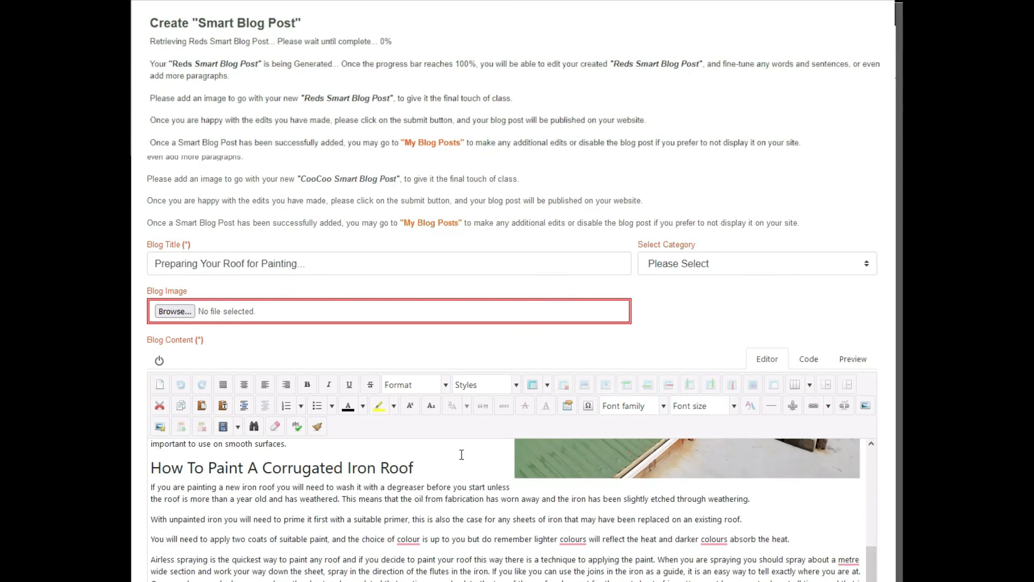
scroll(462, 455, "down", 5)
scroll(574, 388, "up", 3)
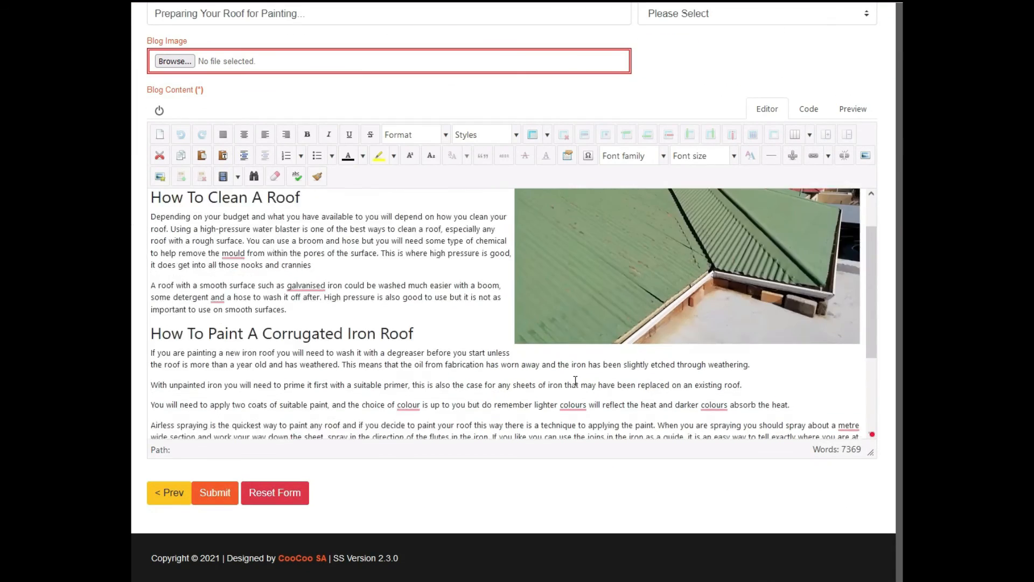
scroll(574, 381, "down", 3)
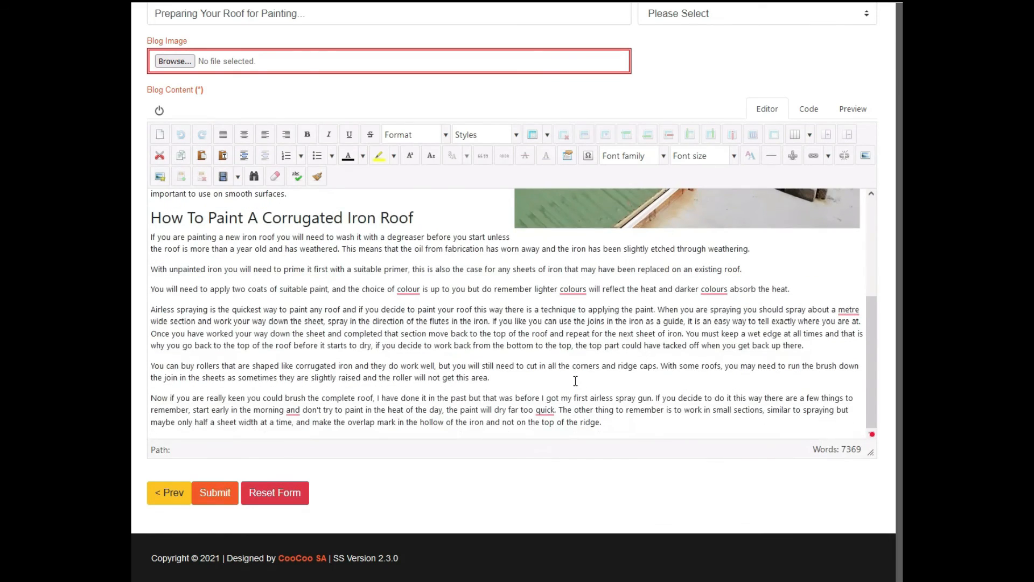
scroll(575, 381, "up", 5)
scroll(619, 306, "up", 5)
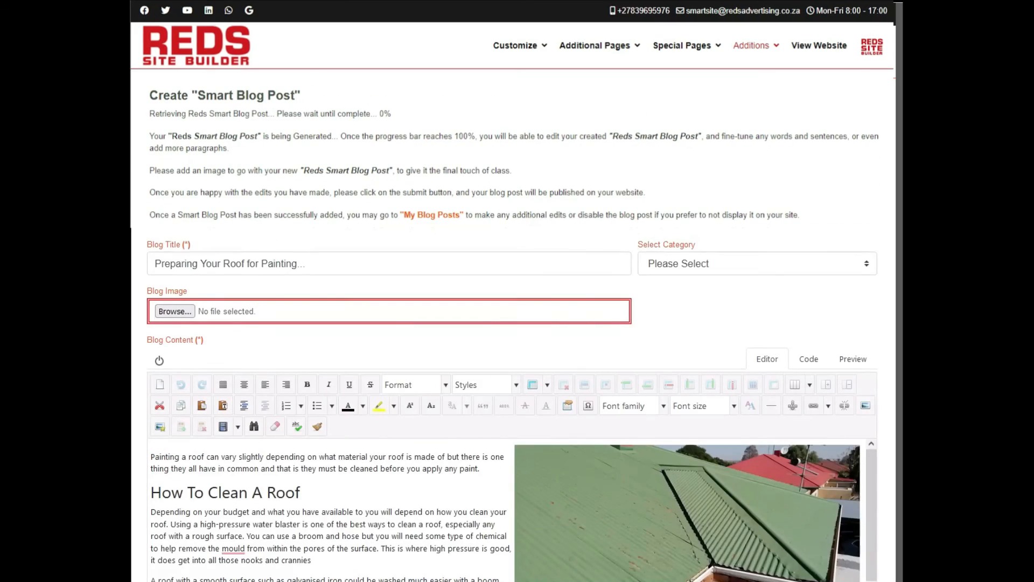
- File the post under Advice Column, fix mould to mold, galvanised to galvanized, and add a comma after detergent
left_click(745, 267)
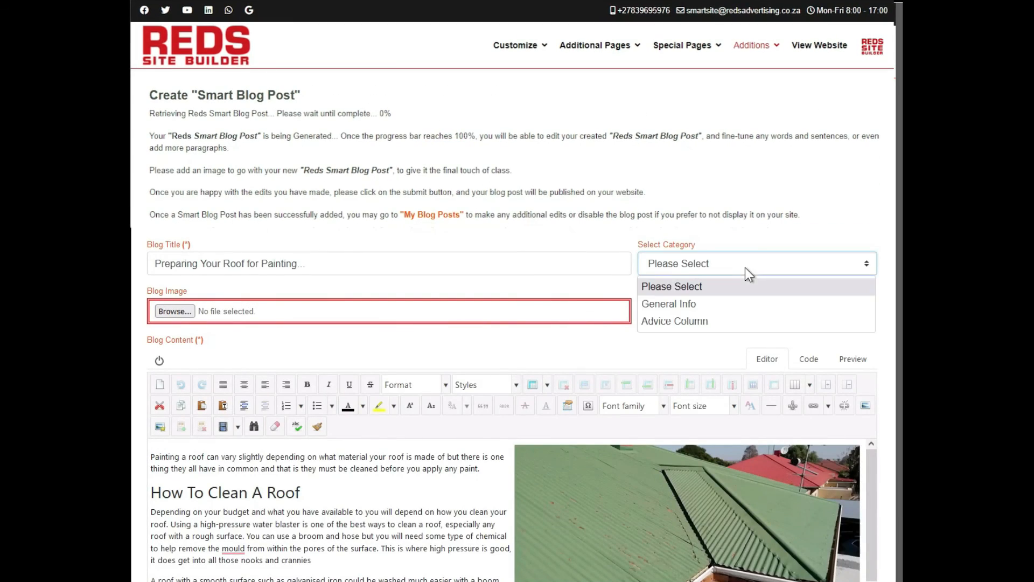
left_click(667, 321)
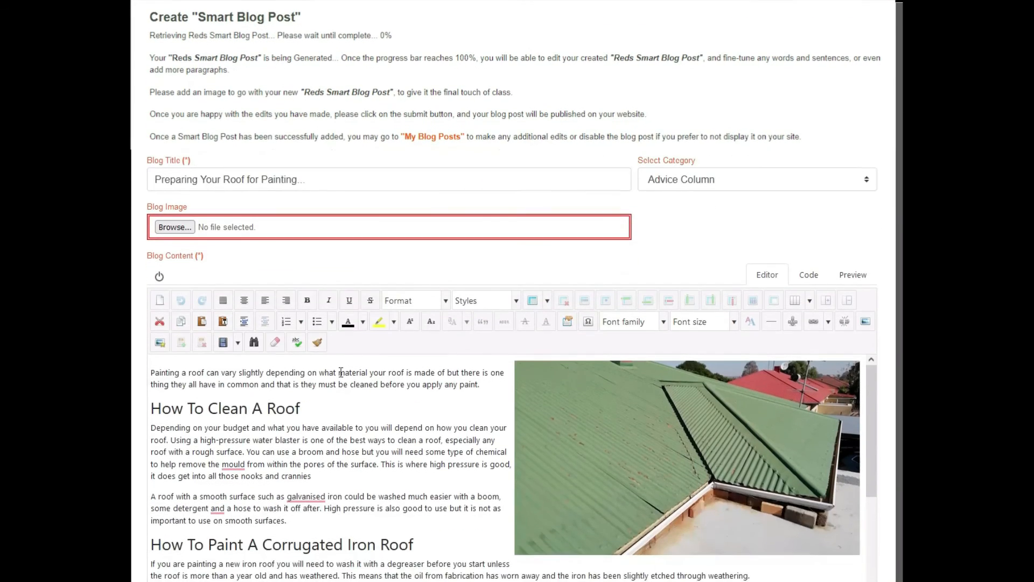
mouse_move(228, 467)
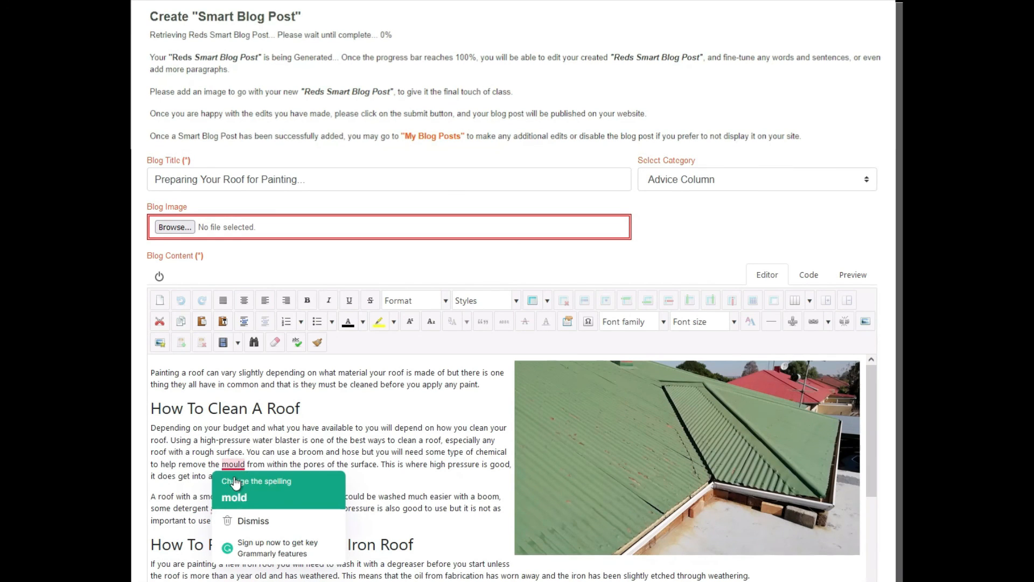
left_click(237, 485)
mouse_move(318, 505)
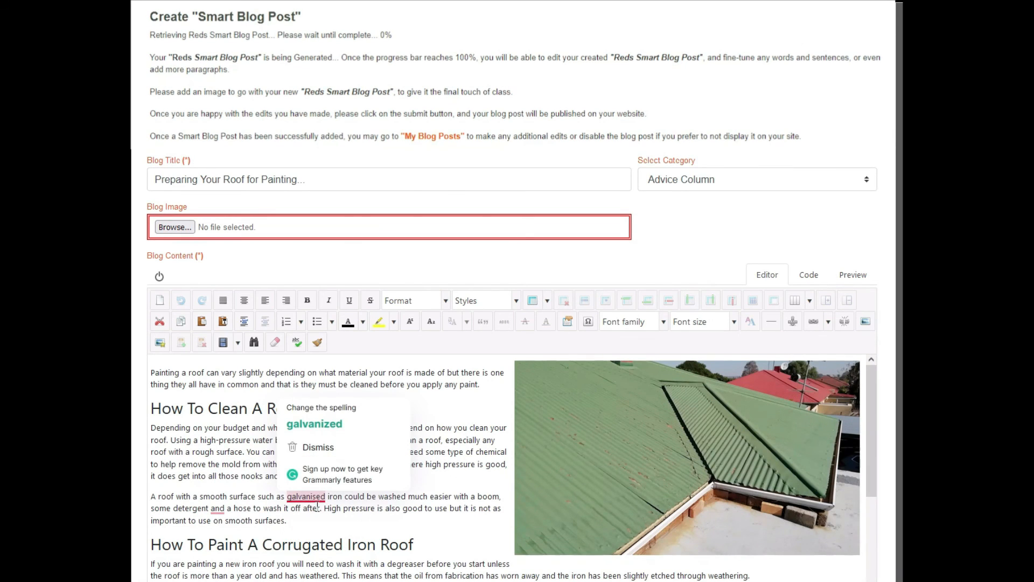
left_click(314, 424)
mouse_move(221, 508)
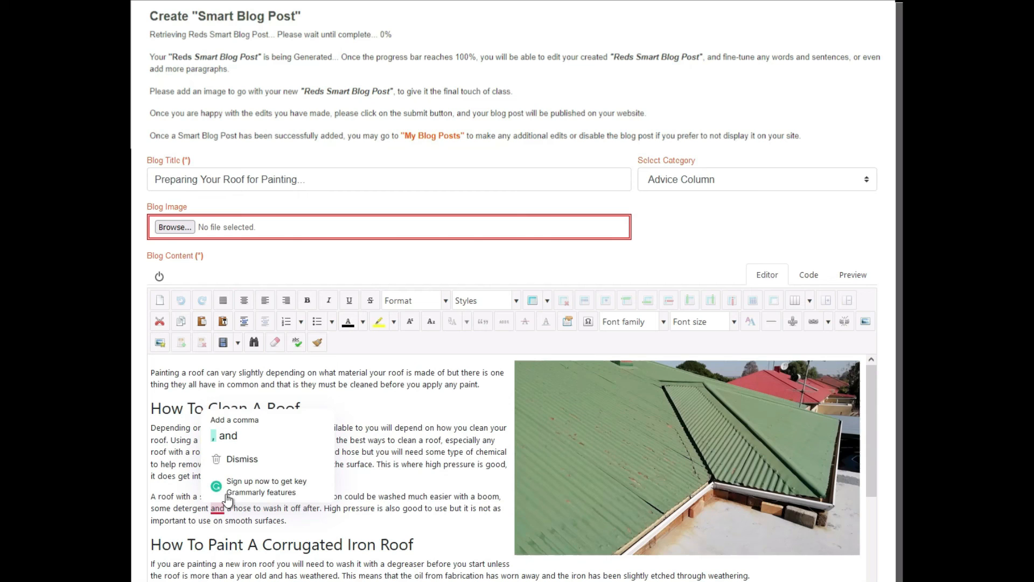
left_click(225, 435)
- Change colour to color and both instances of colours to colors
scroll(333, 442, "down", 2)
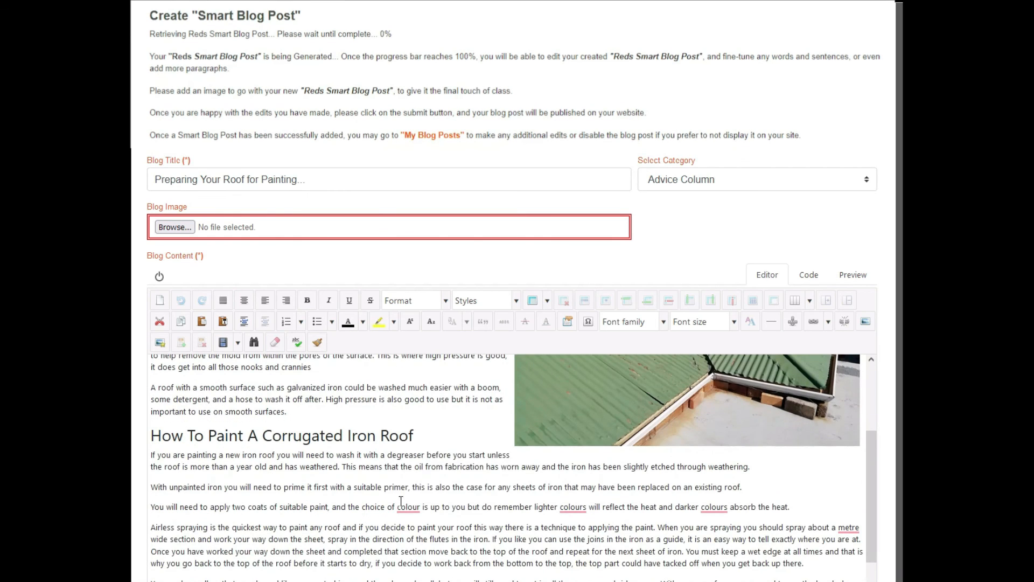
mouse_move(401, 506)
left_click(411, 427)
mouse_move(567, 507)
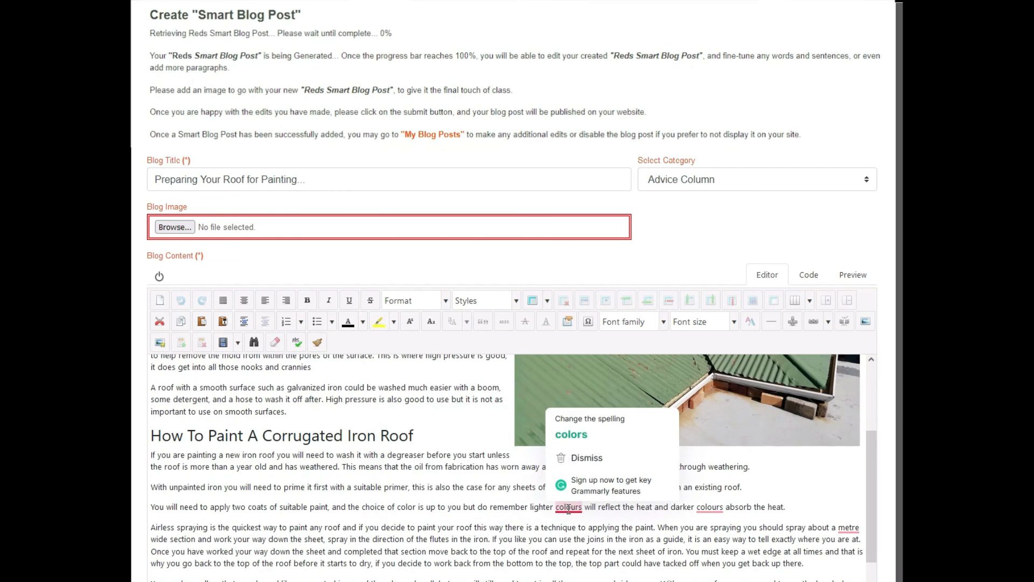
left_click(586, 458)
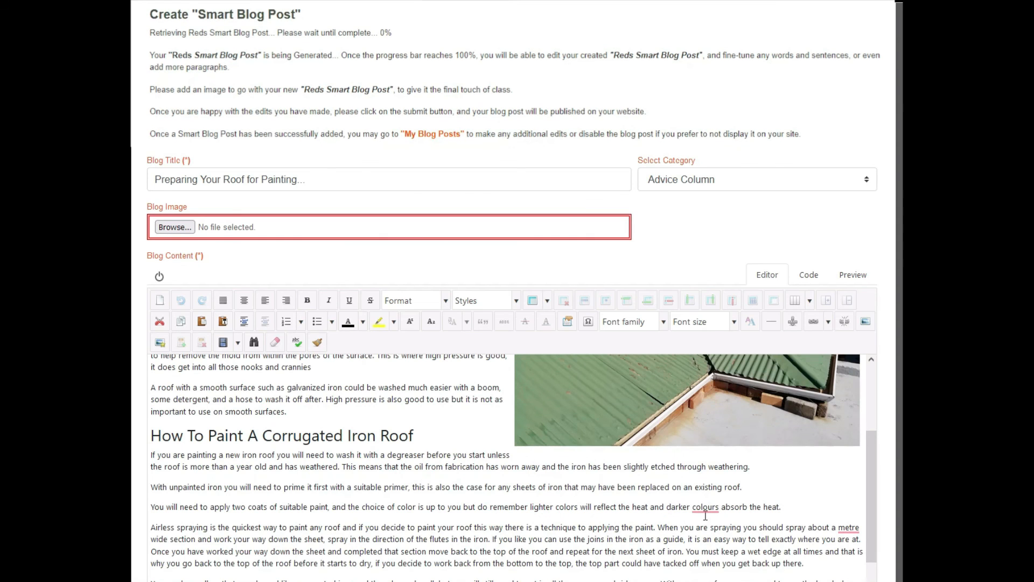
mouse_move(706, 507)
left_click(727, 431)
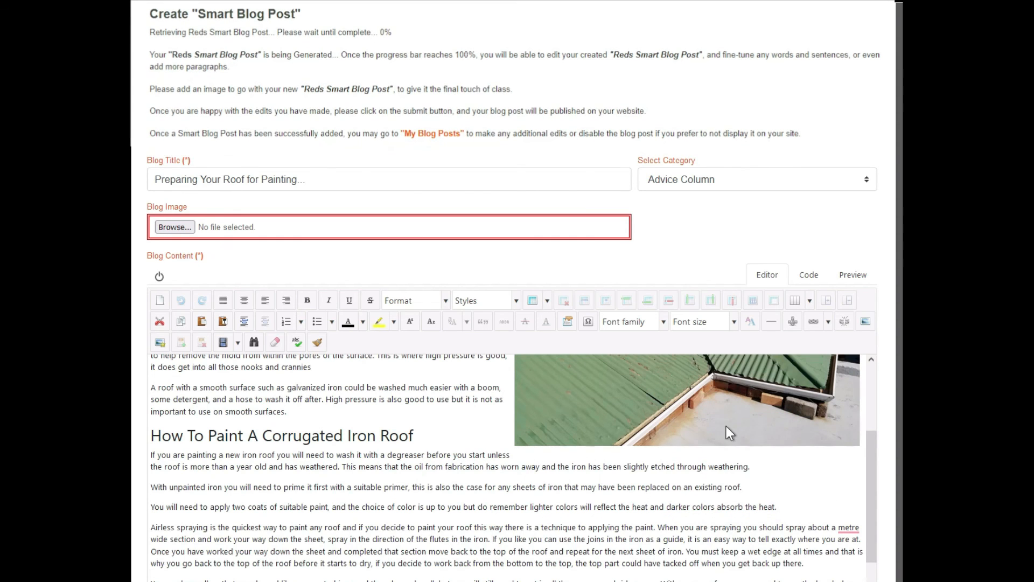
- Change quick to quickly and metre to meter, and add a comma after morning
scroll(493, 464, "down", 2)
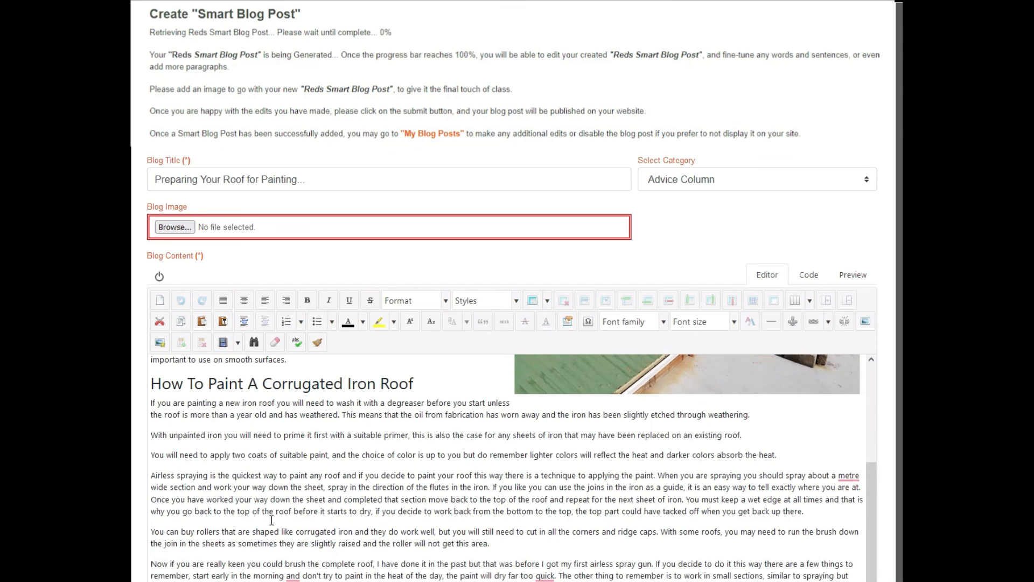
scroll(565, 528, "down", 1)
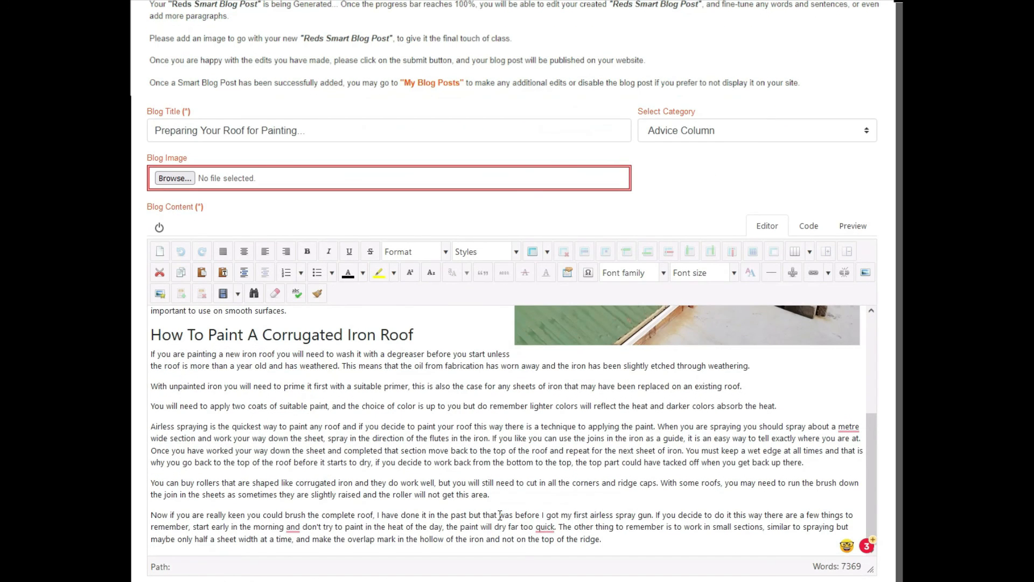
mouse_move(543, 527)
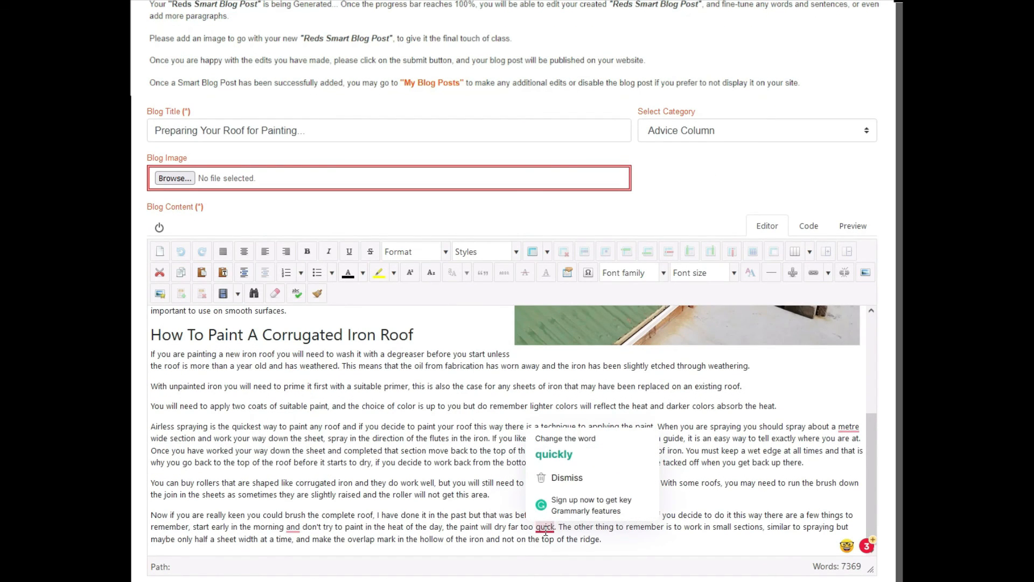
left_click(557, 458)
mouse_move(293, 527)
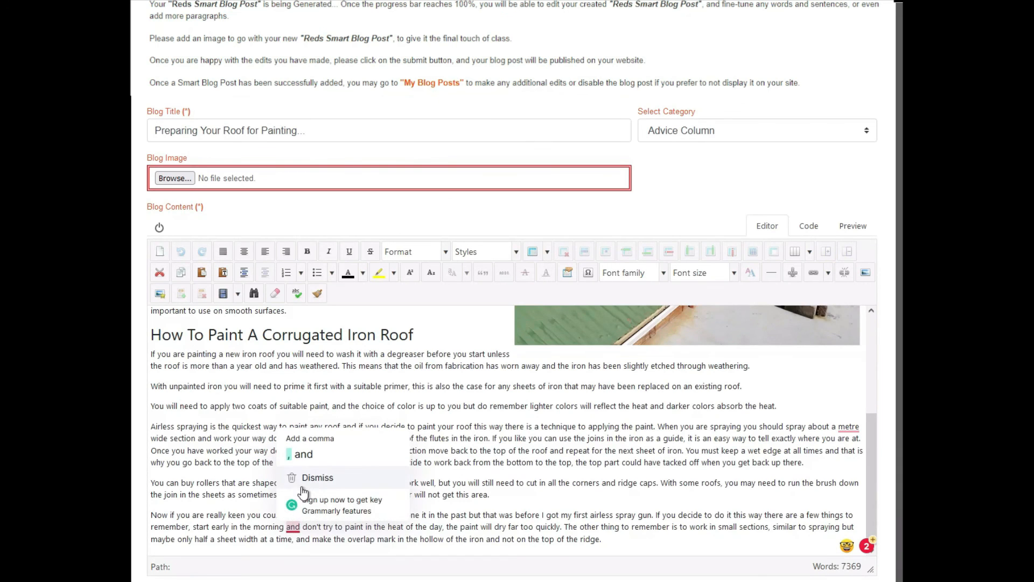
left_click(304, 464)
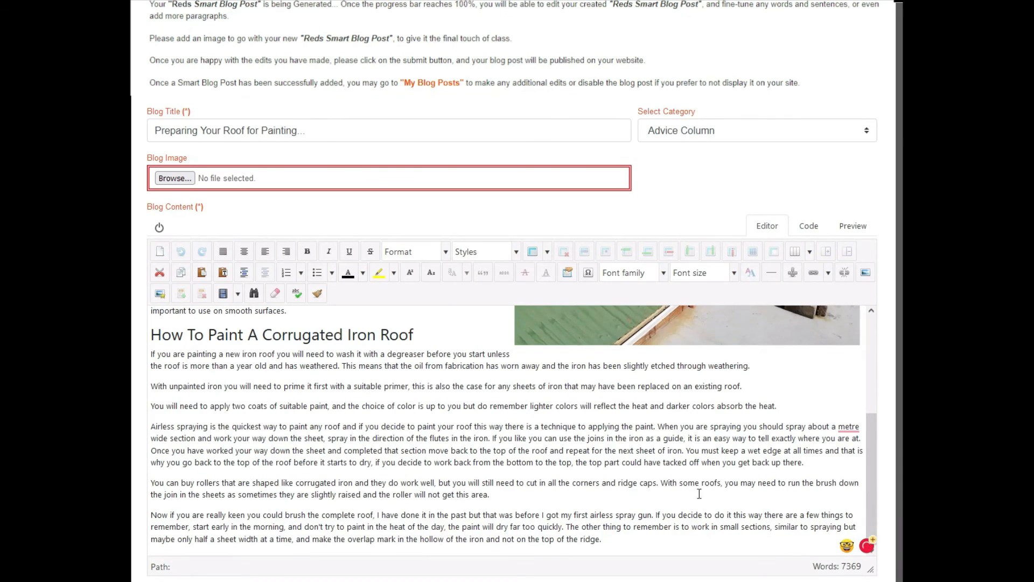
mouse_move(850, 427)
left_click(851, 455)
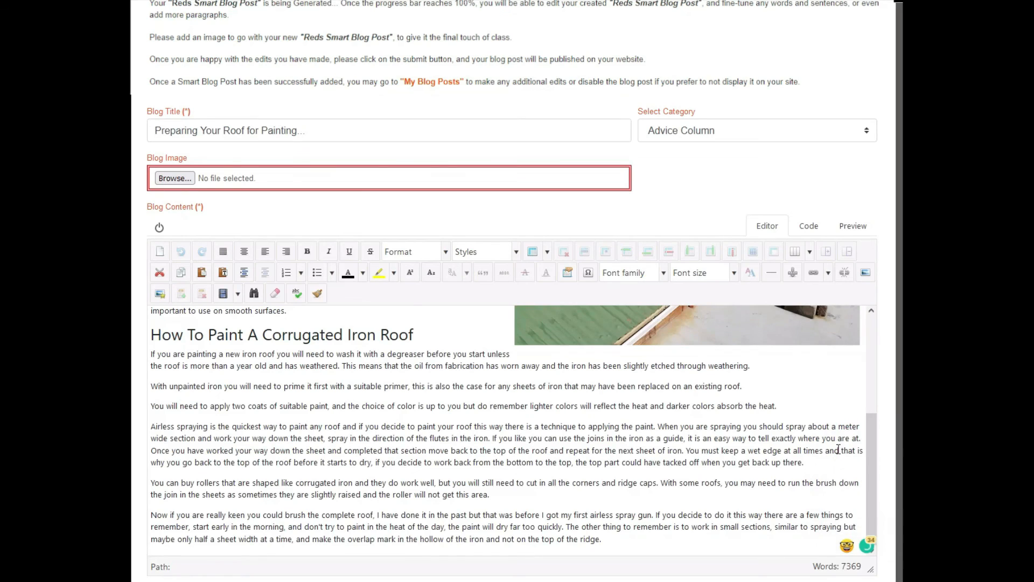
- Re-select Advice Column in the blog post's Select Category dropdown
scroll(187, 507, "down", 2)
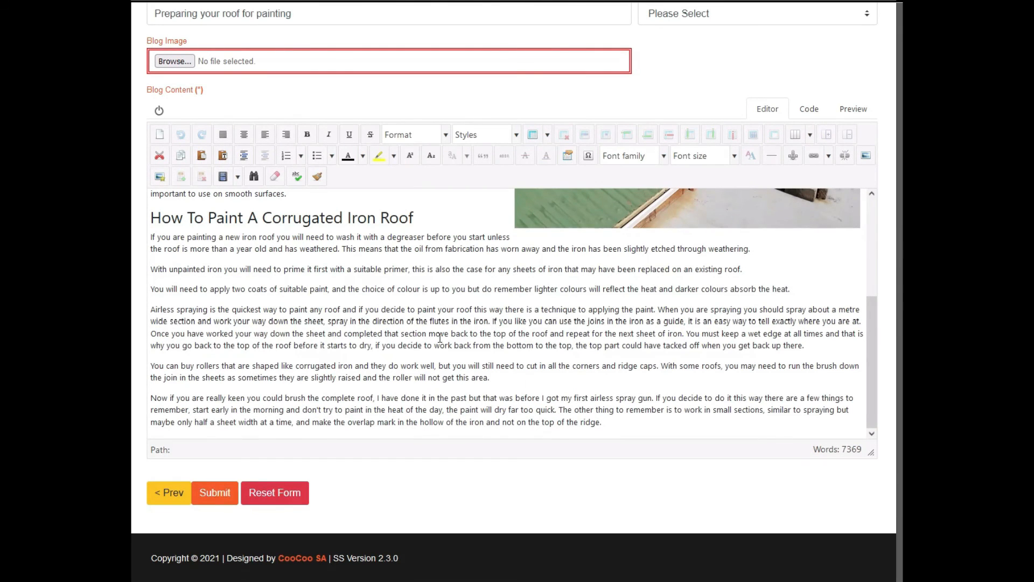
scroll(441, 338, "up", 5)
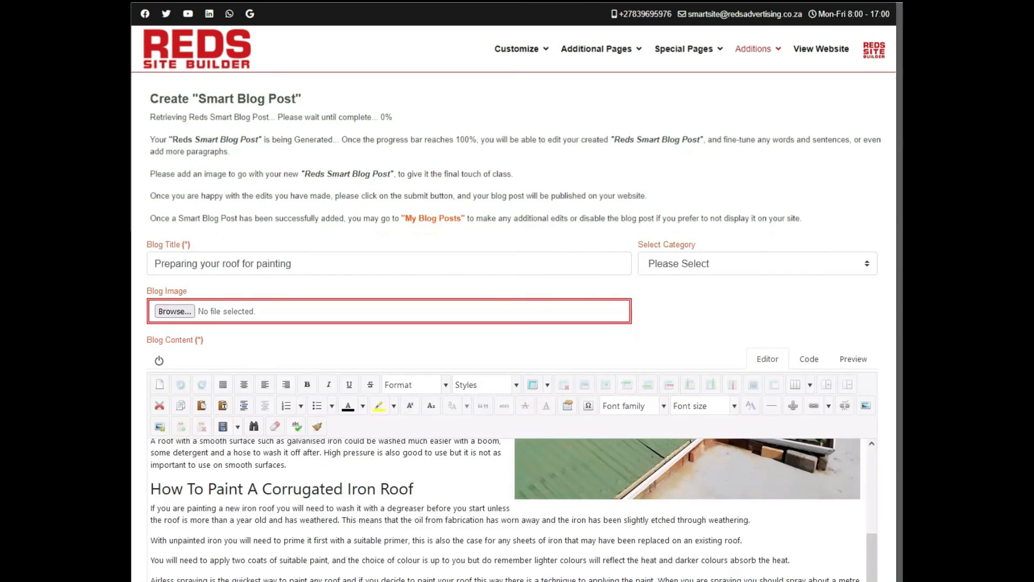
left_click(740, 258)
left_click(665, 325)
scroll(664, 325, "down", 1)
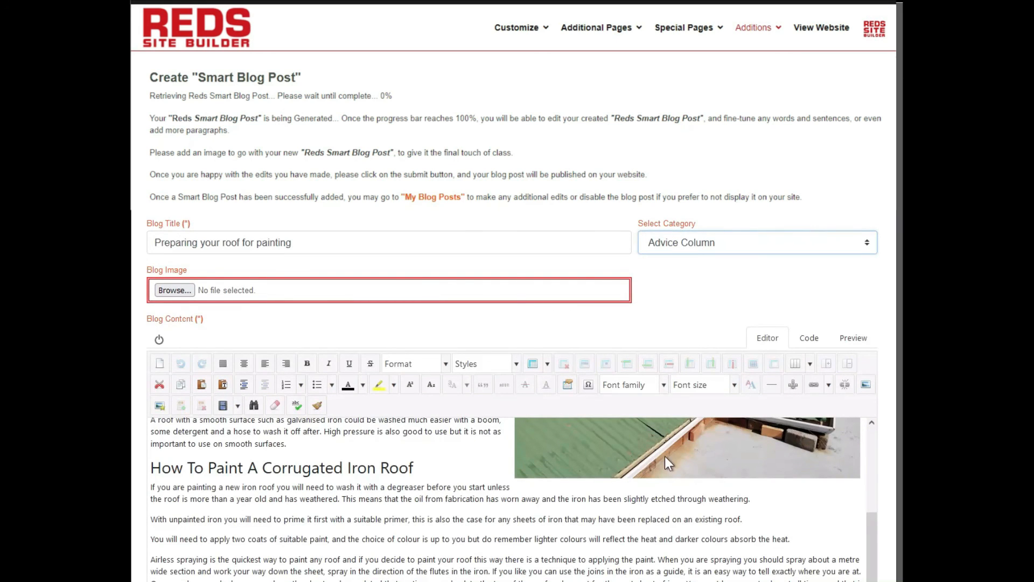
scroll(669, 505, "down", 1)
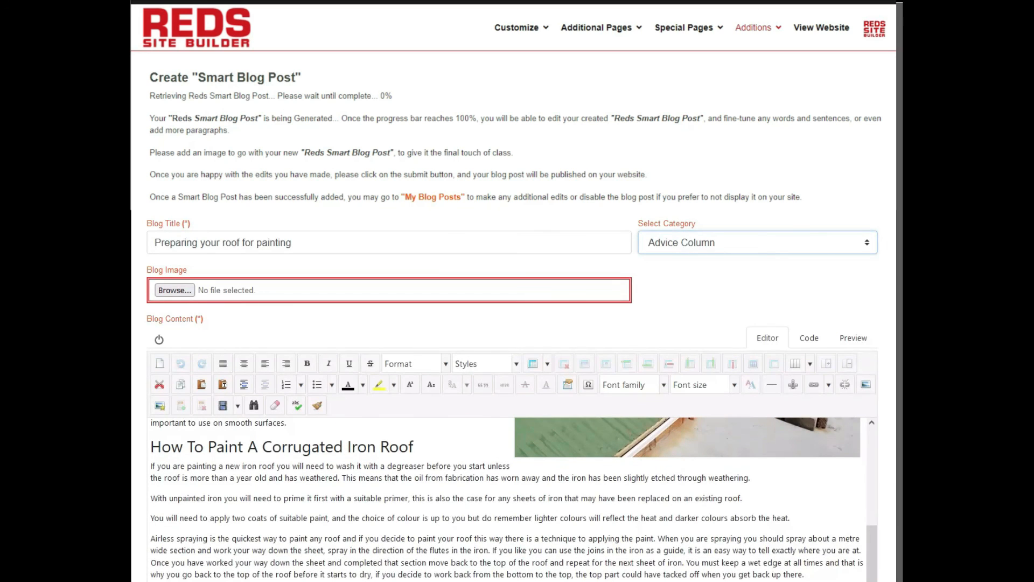